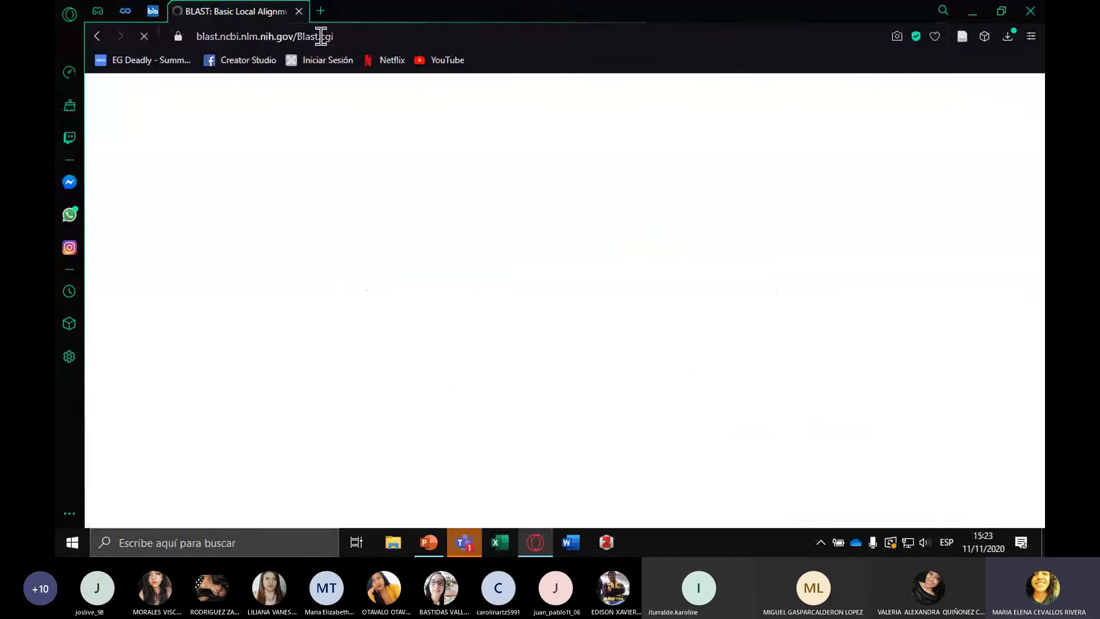
# Look over the BLAST home page and open the Nucleotide BLAST search form
pyautogui.scroll(-2, 516, 235)
pyautogui.scroll(-6, 516, 235)
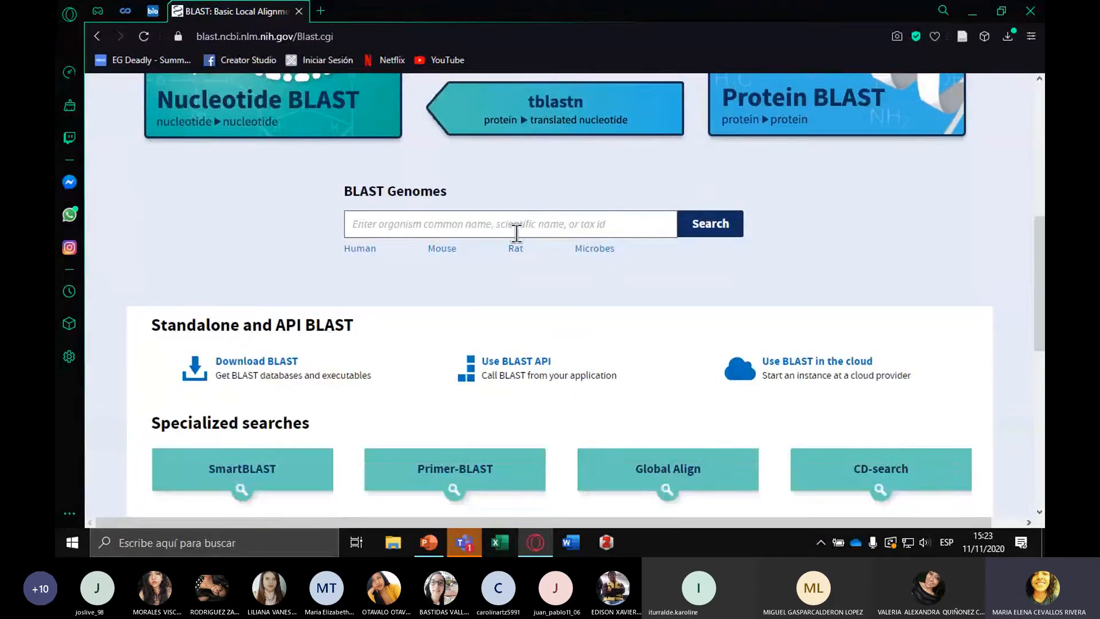
pyautogui.scroll(6, 516, 234)
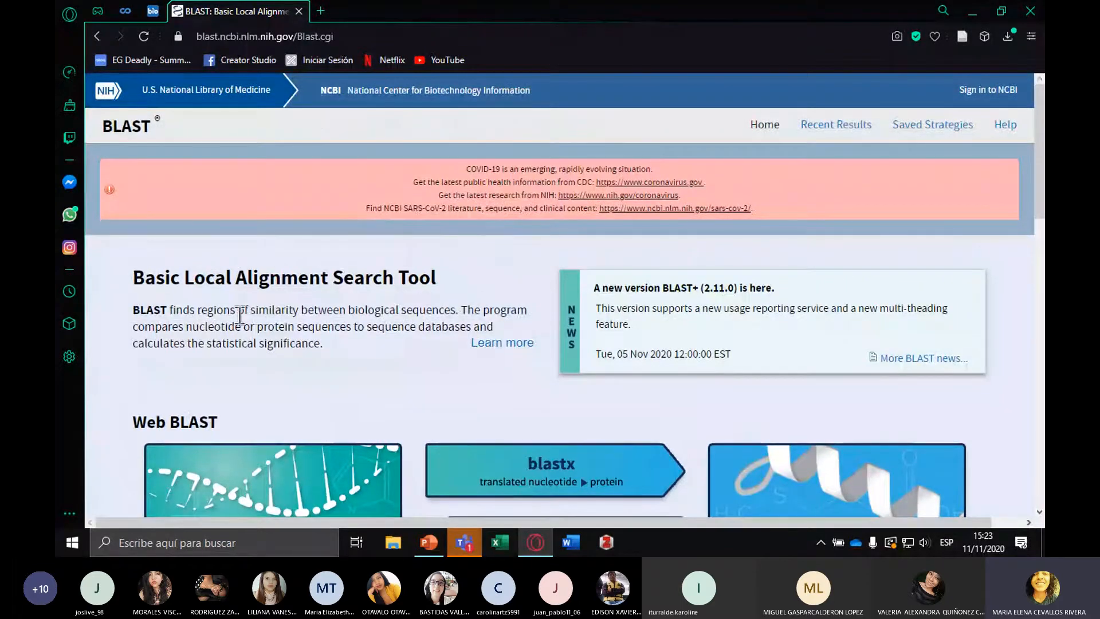
pyautogui.scroll(-10, 410, 314)
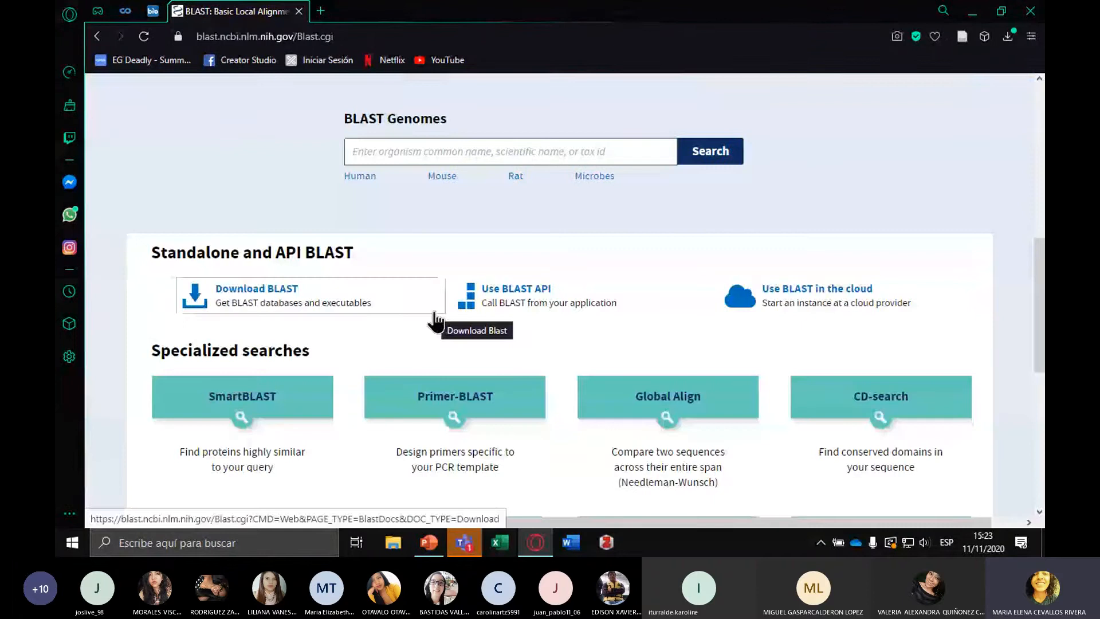
pyautogui.scroll(4, 435, 321)
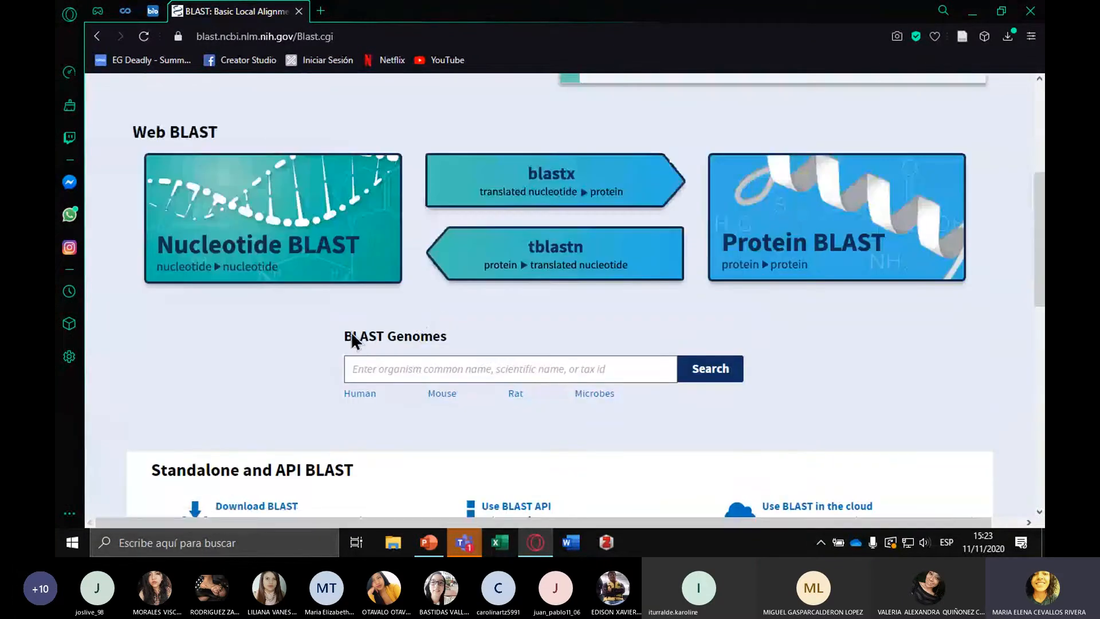
pyautogui.scroll(1, 277, 303)
pyautogui.click(277, 304)
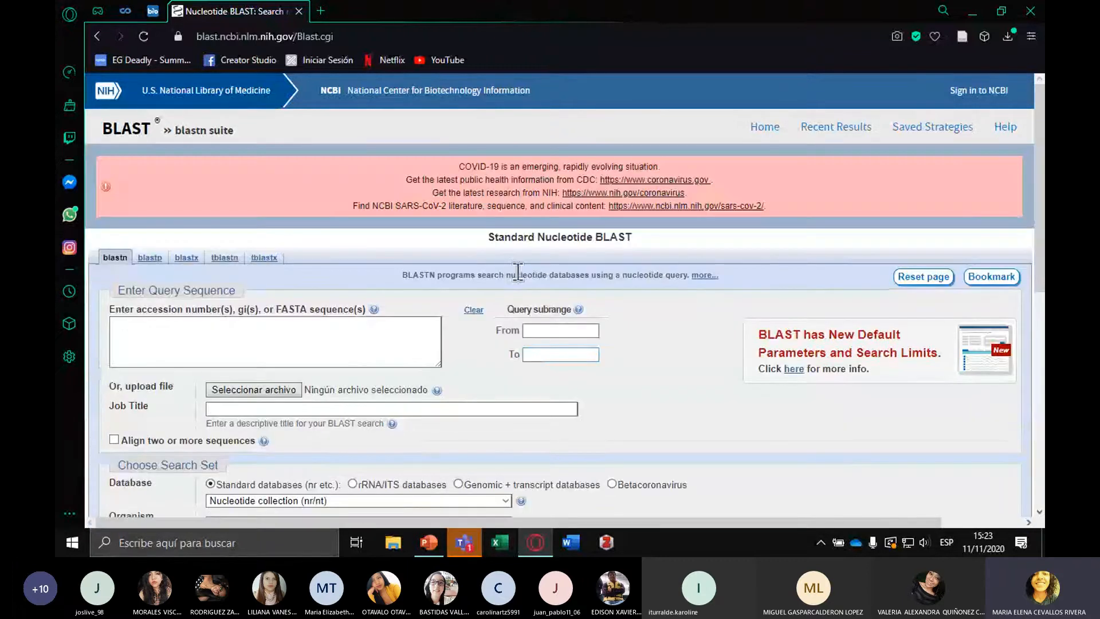
# Examine the query sequence box, the query subrange limits and the job title field of the search form
pyautogui.scroll(-2, 518, 271)
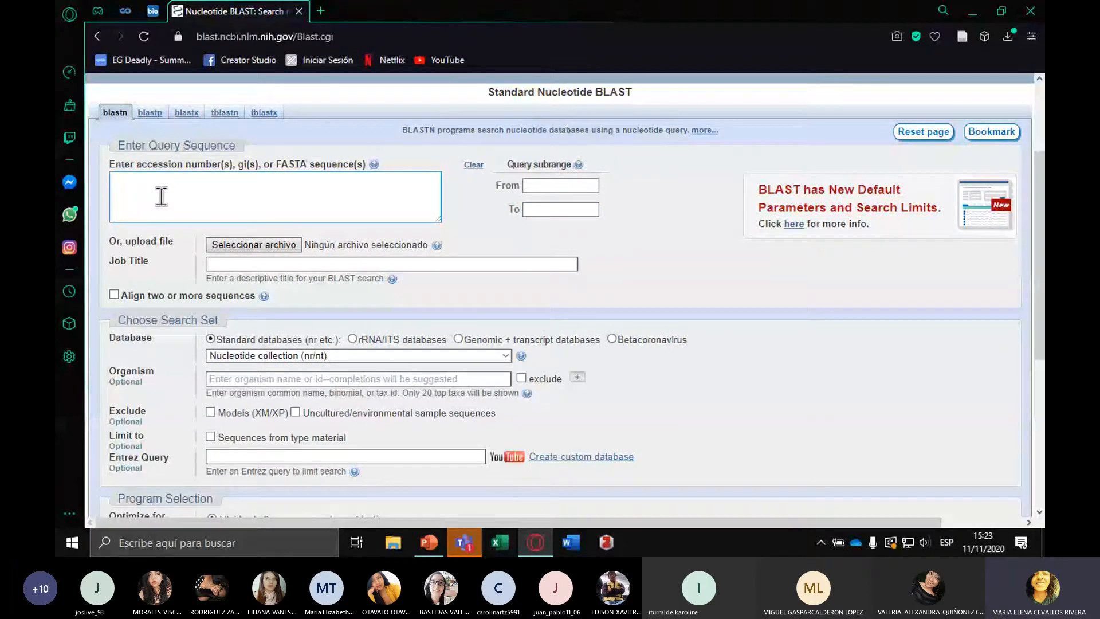
pyautogui.click(127, 198)
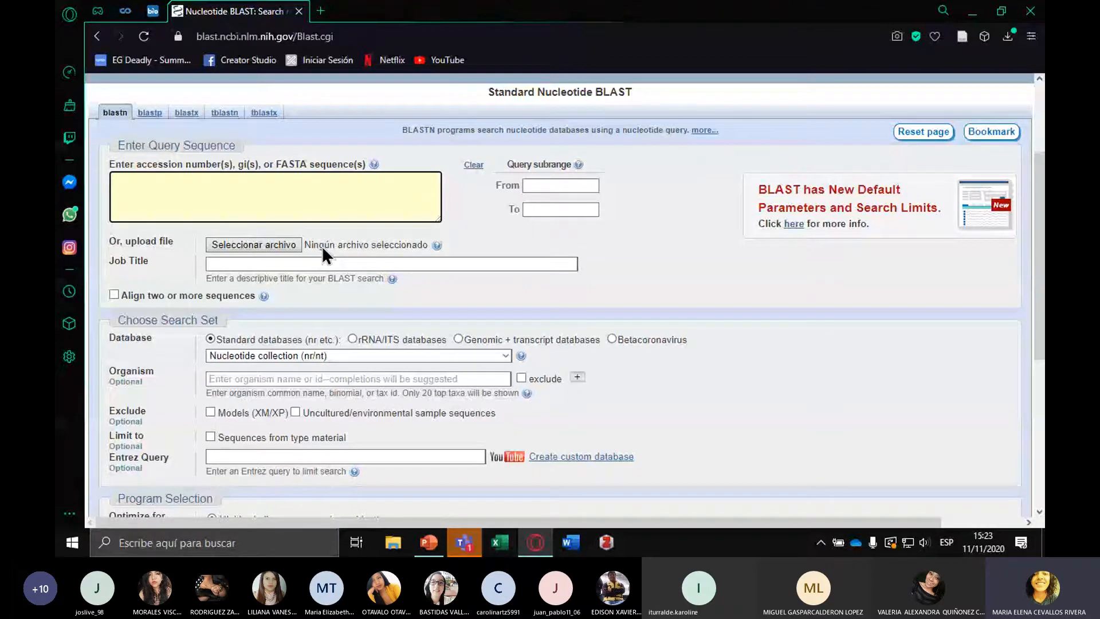
pyautogui.doubleClick(292, 164)
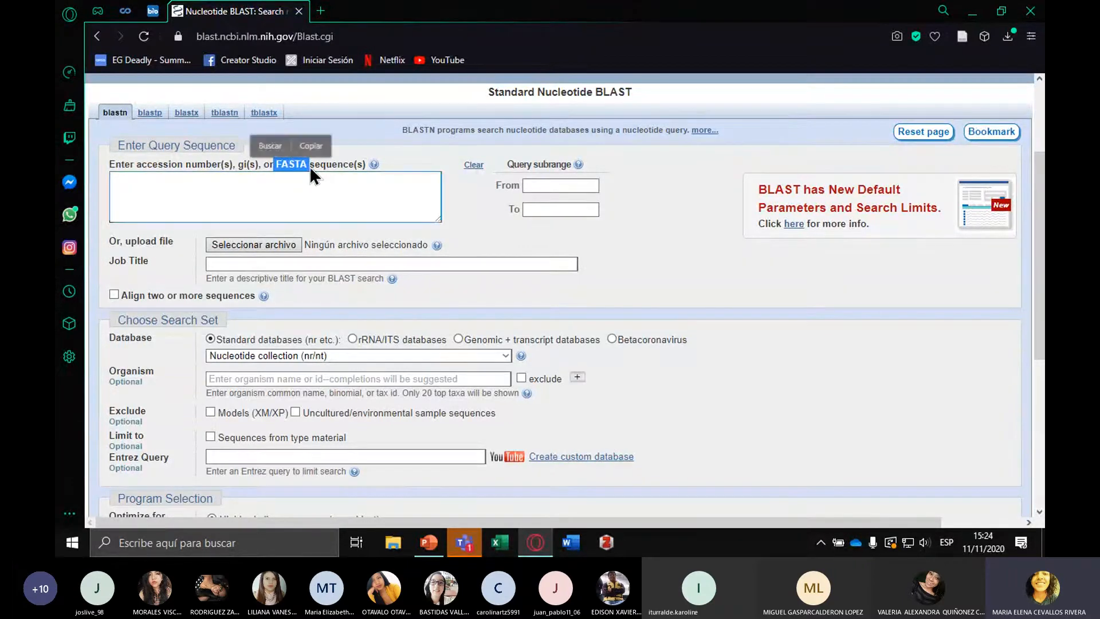
pyautogui.click(698, 280)
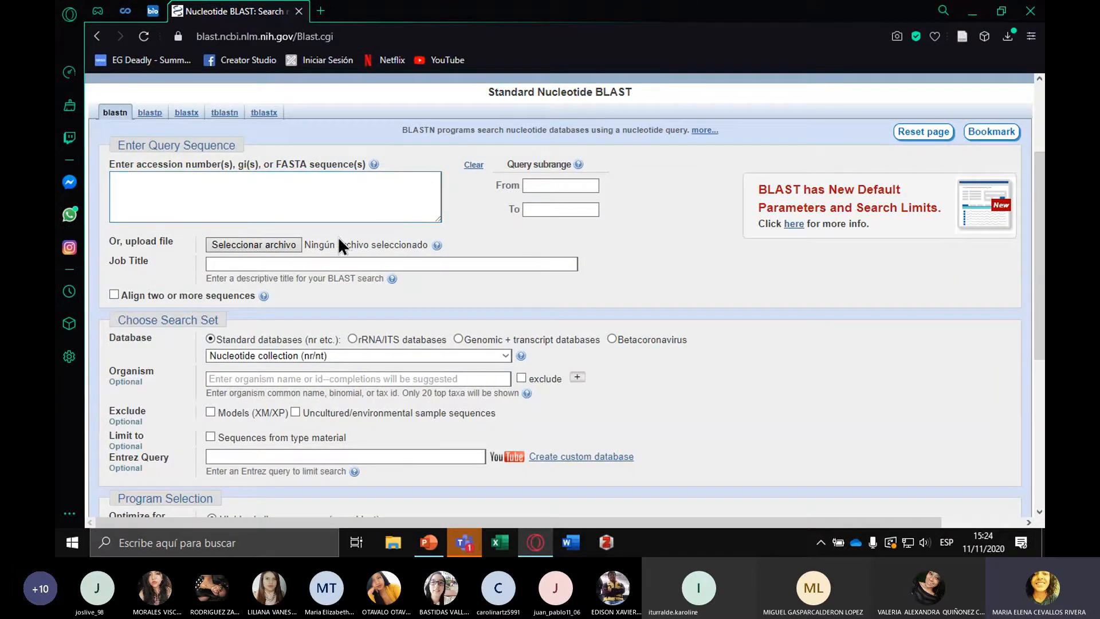
pyautogui.click(534, 185)
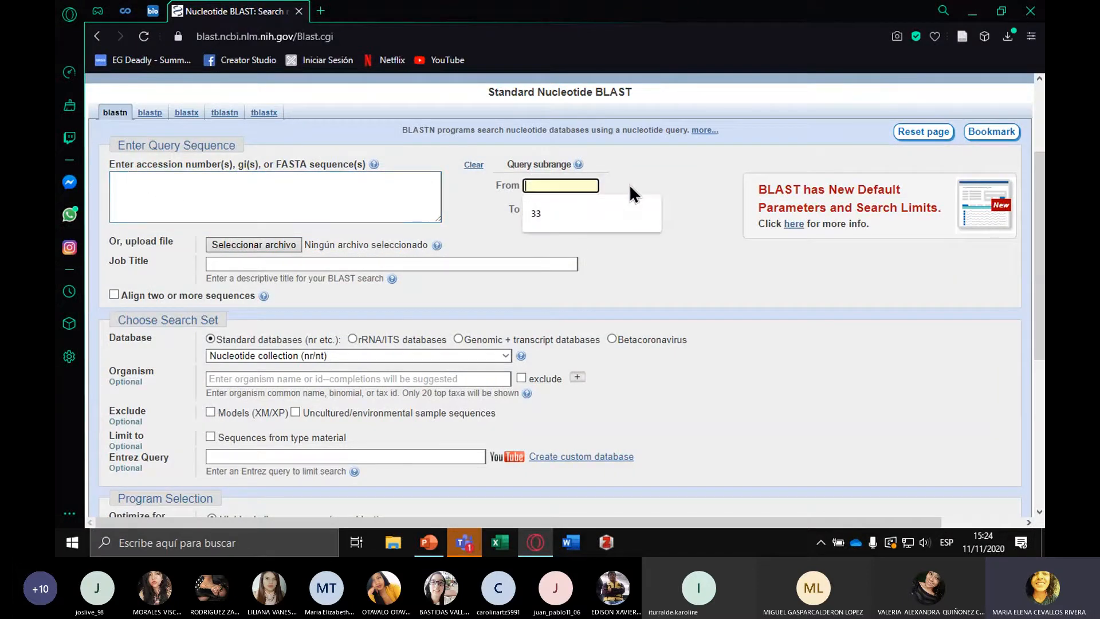
pyautogui.click(675, 170)
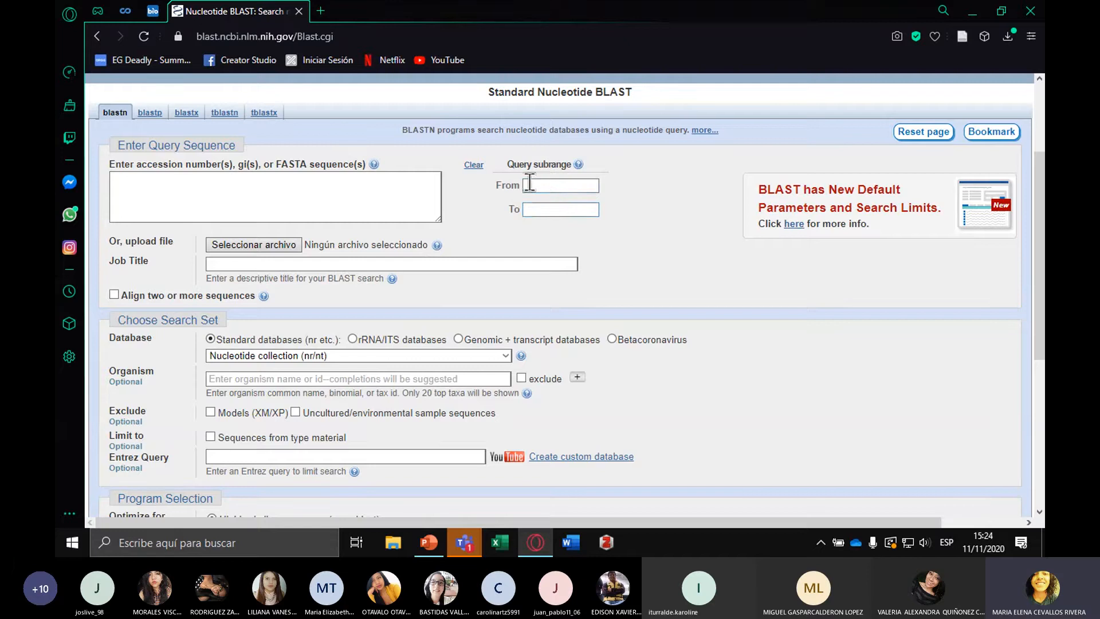
pyautogui.click(556, 210)
pyautogui.scroll(-1, 646, 247)
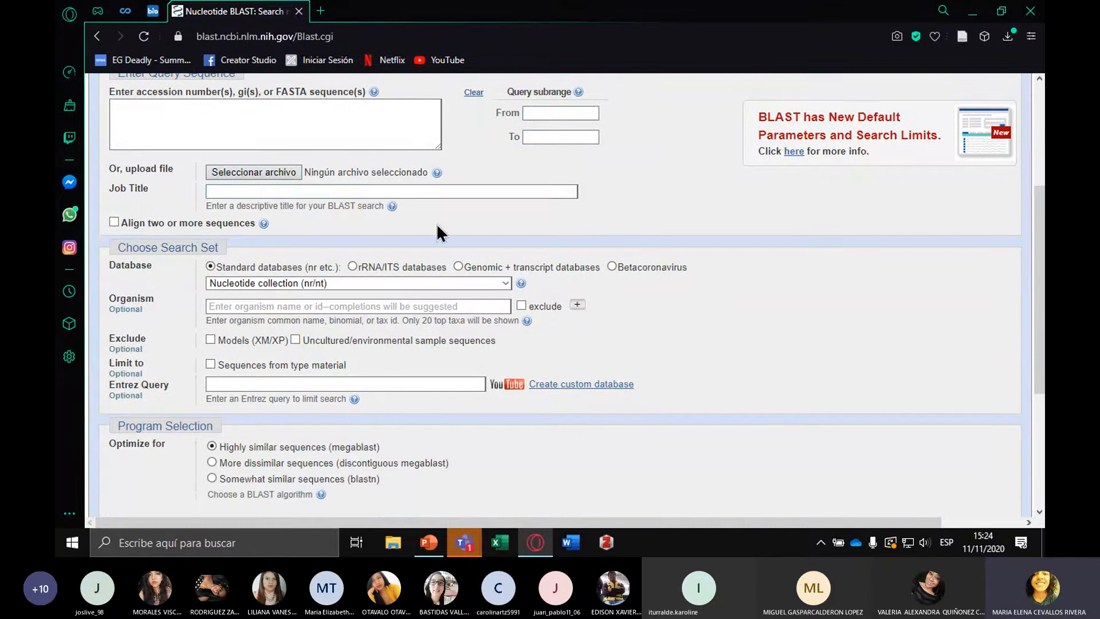
pyautogui.click(261, 192)
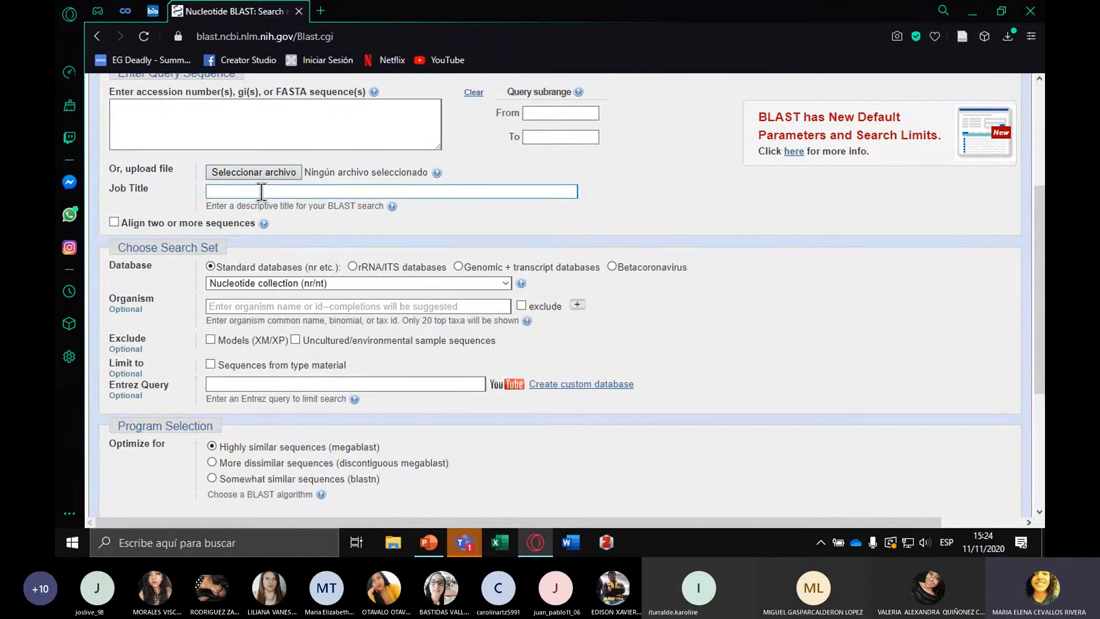
# View the description of the Nucleotide collection (nr/nt) database and the list of available standard databases
pyautogui.scroll(-1, 259, 198)
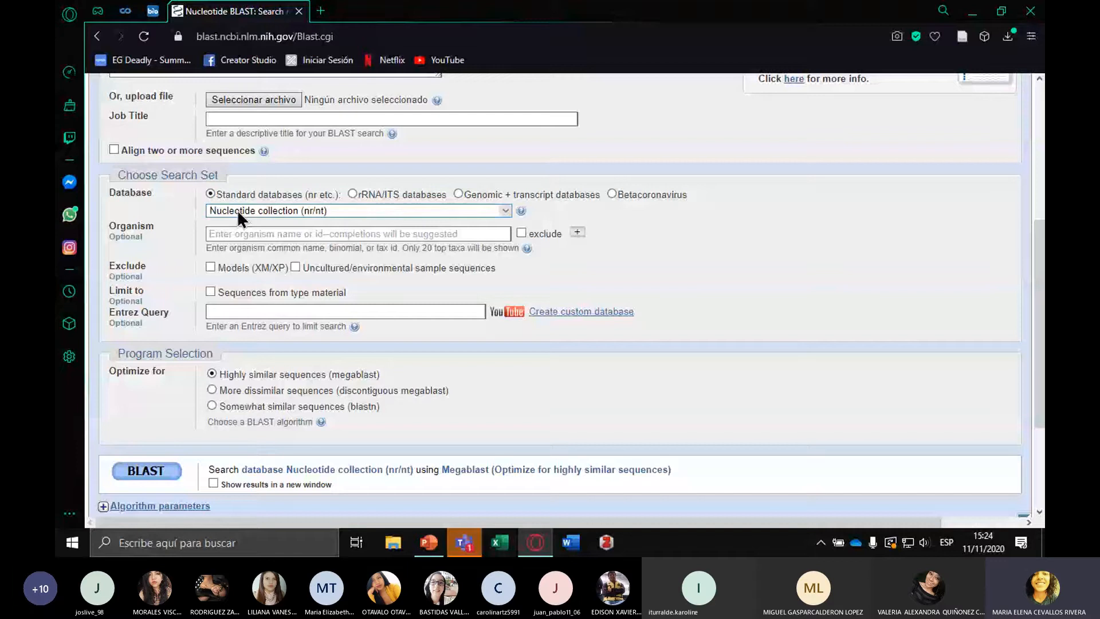
pyautogui.click(521, 211)
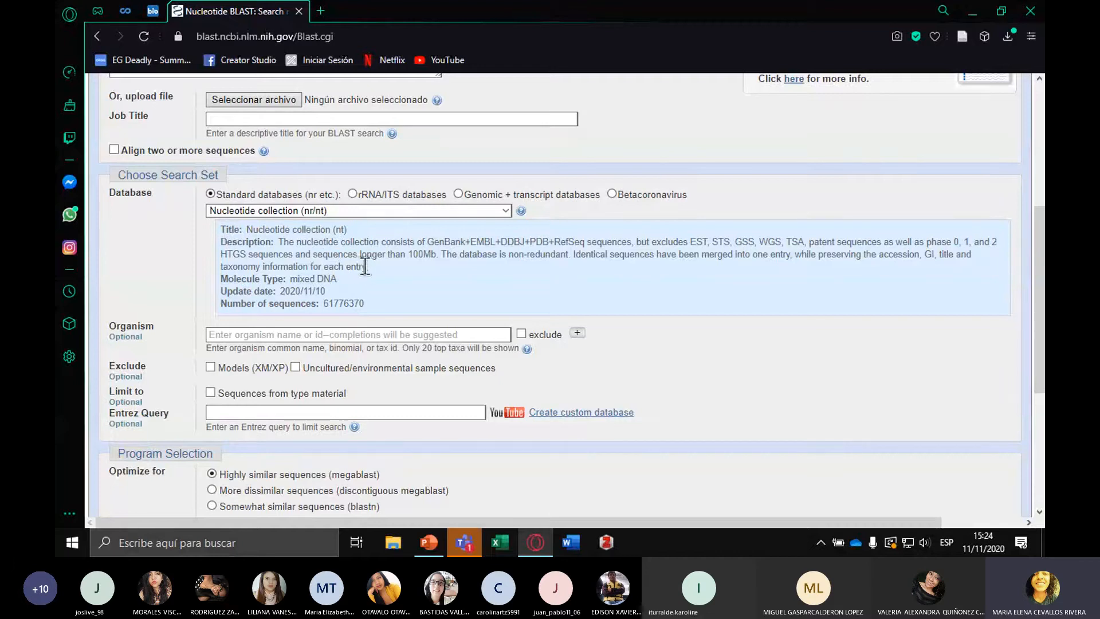
pyautogui.click(504, 212)
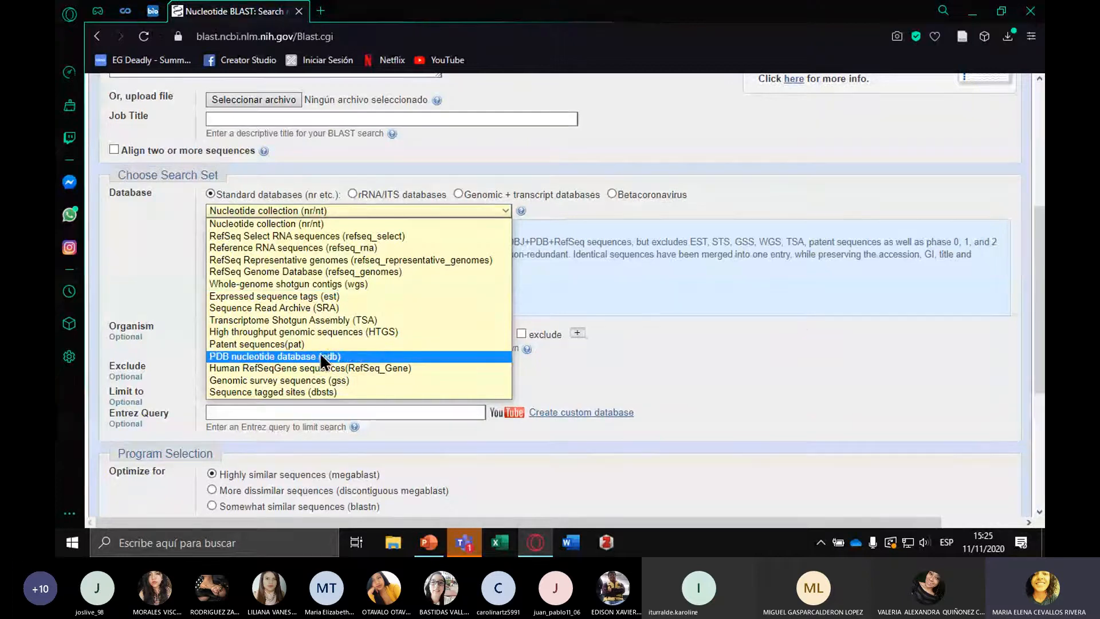
pyautogui.click(802, 319)
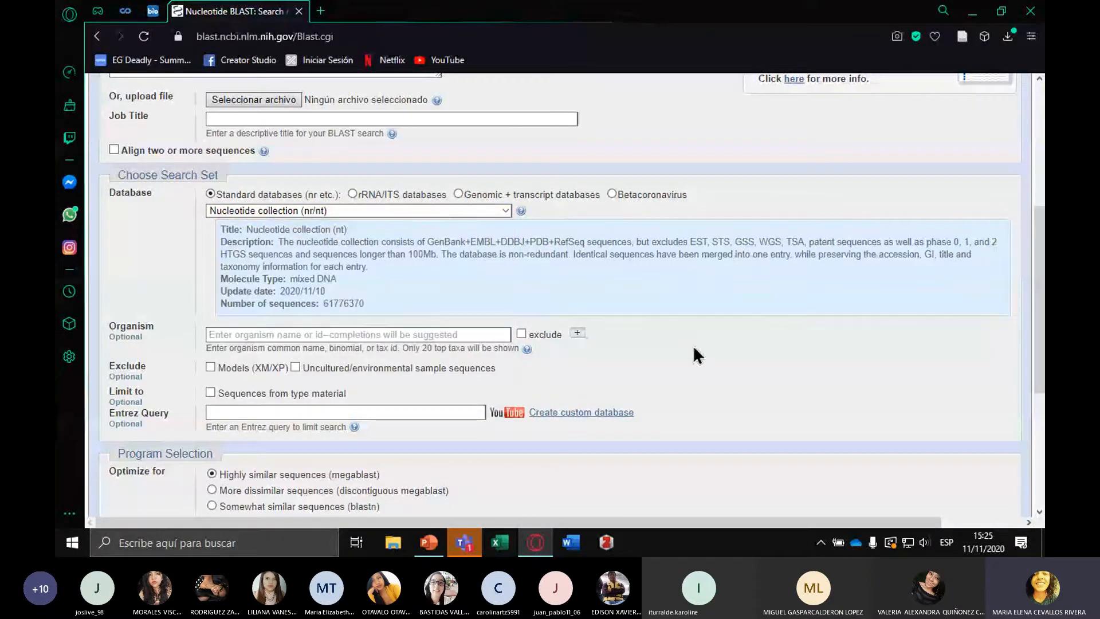
# Look up the organism suggestions for "homo" and clear the Organism field
pyautogui.click(288, 332)
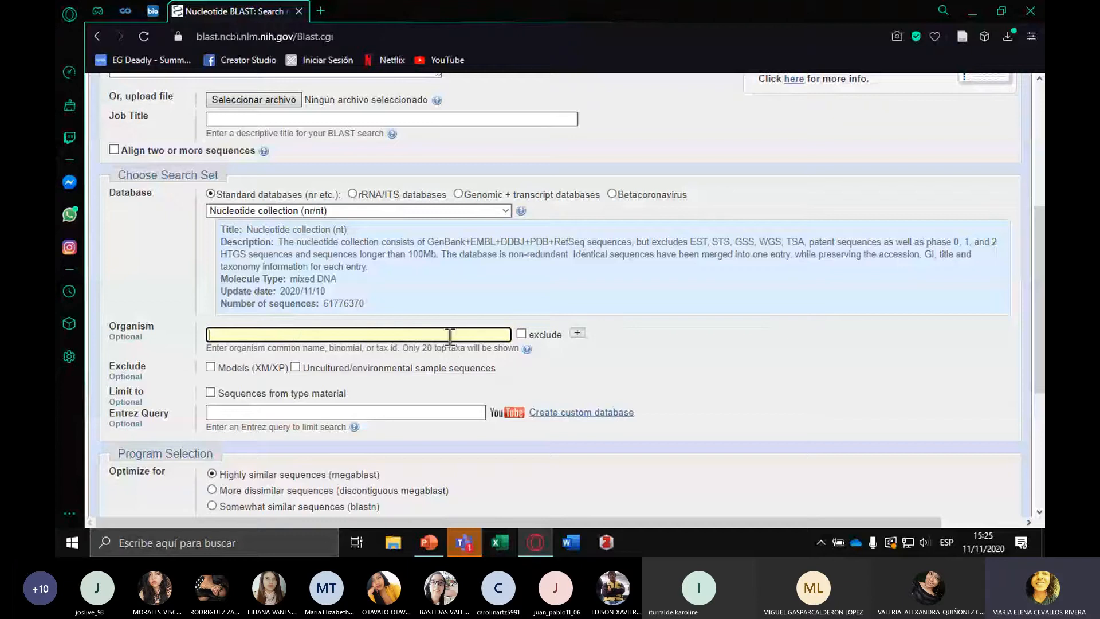
pyautogui.write('homo')
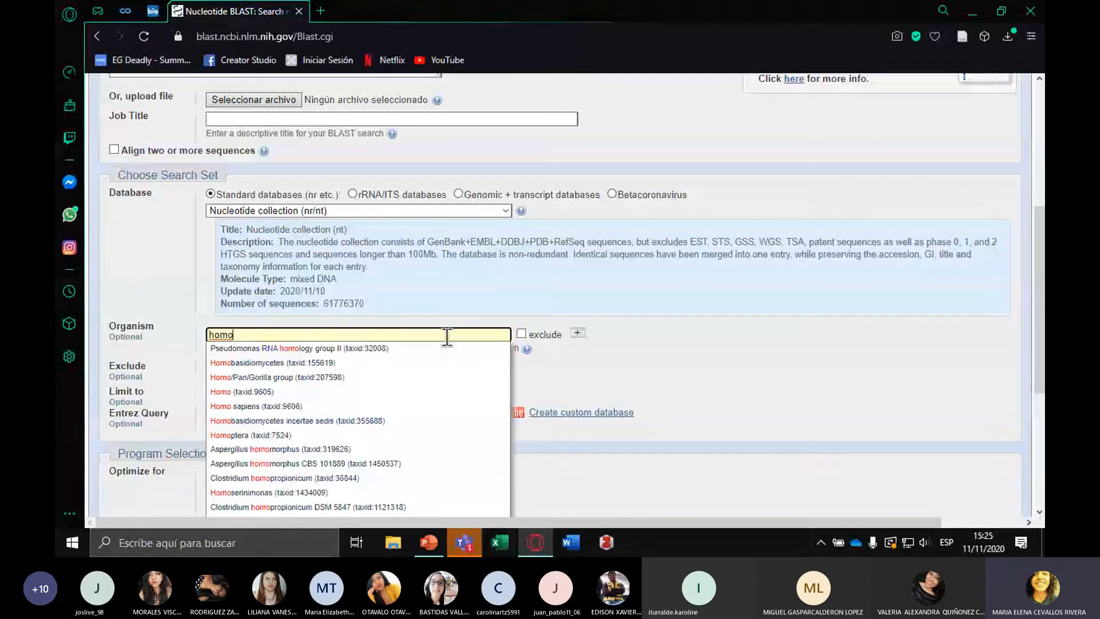
pyautogui.scroll(-1, 259, 331)
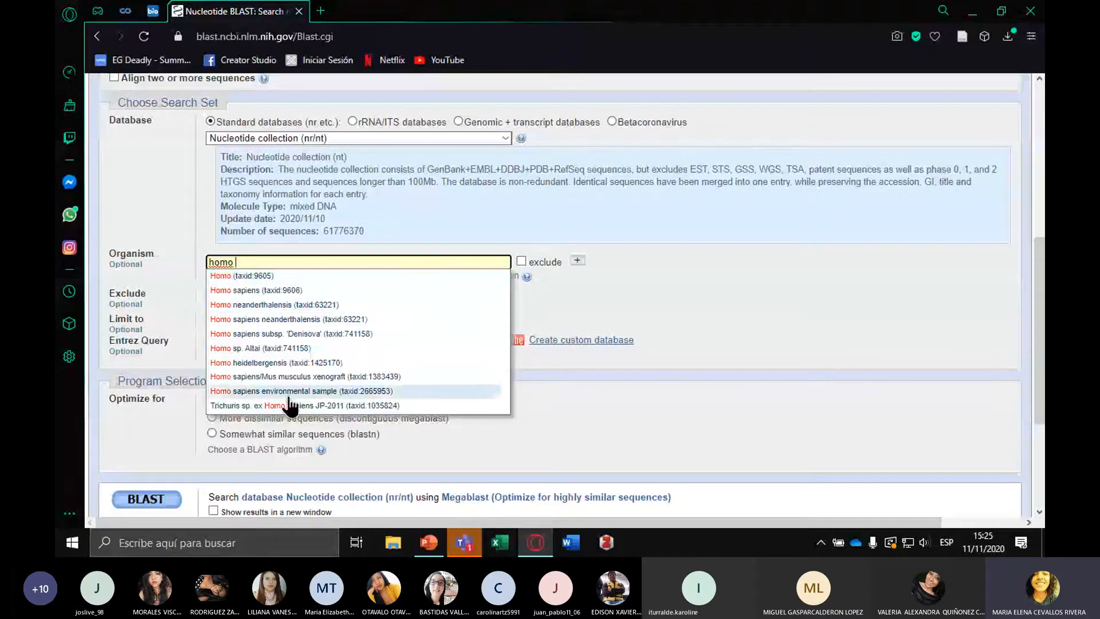
pyautogui.press('BackSpace')
pyautogui.press('BackSpace')
pyautogui.press('BackSpace')
pyautogui.press('BackSpace')
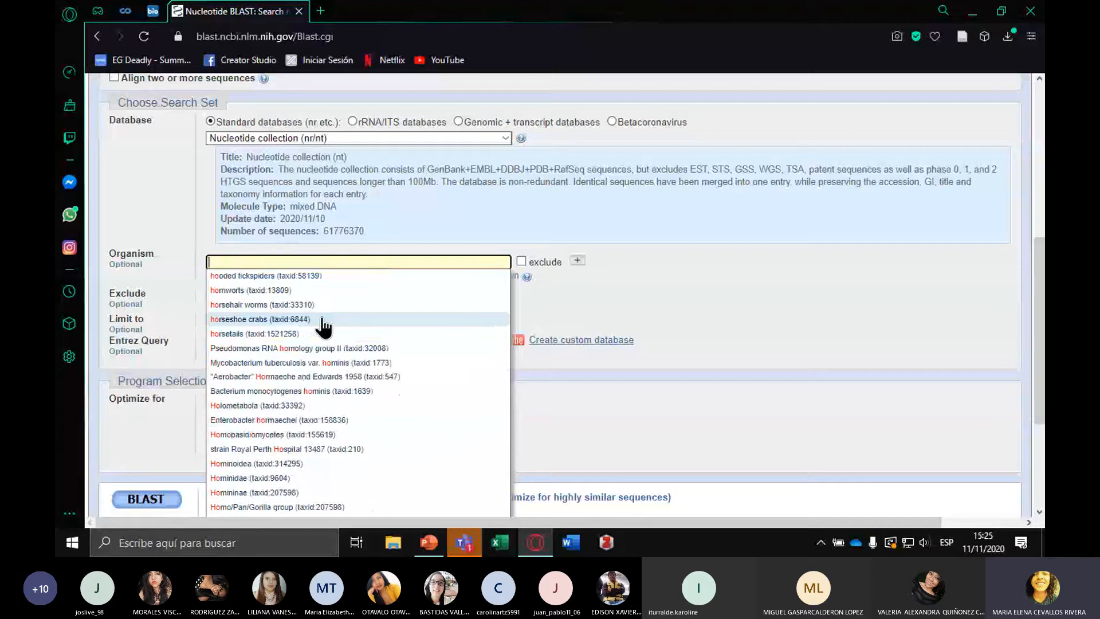
pyautogui.scroll(1, 198, 309)
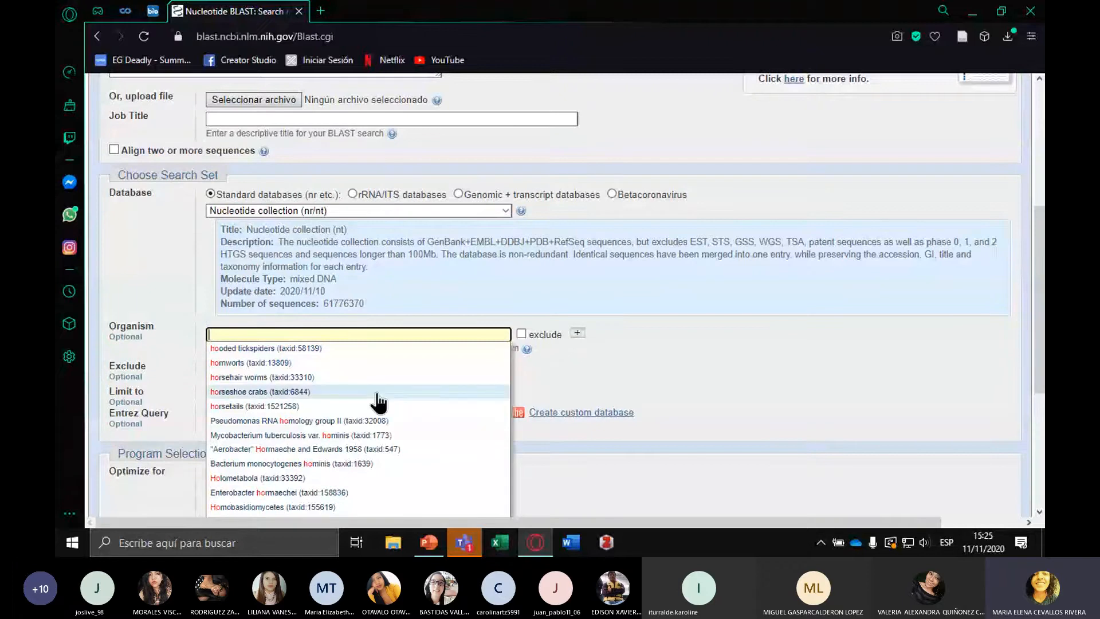
pyautogui.scroll(4, 367, 396)
pyautogui.click(170, 335)
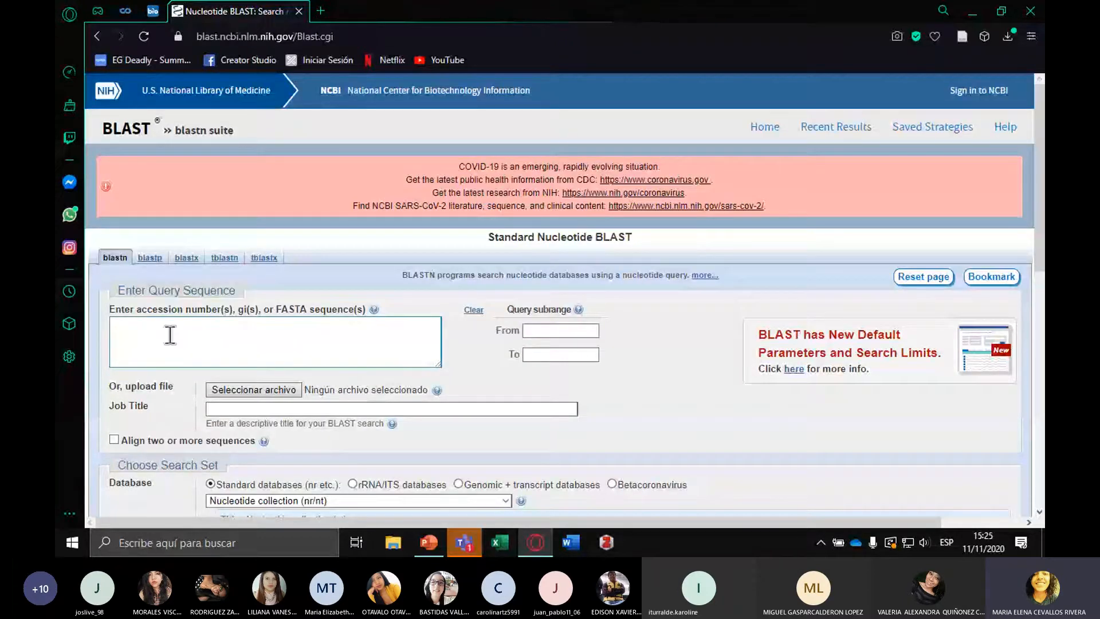
pyautogui.scroll(-2, 170, 335)
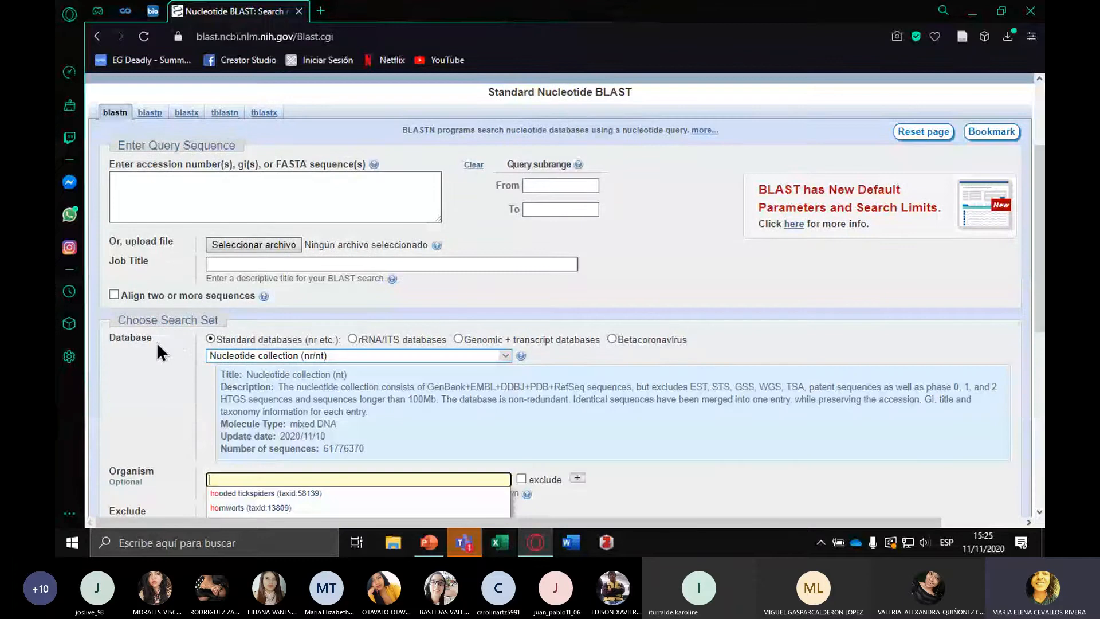
pyautogui.click(159, 205)
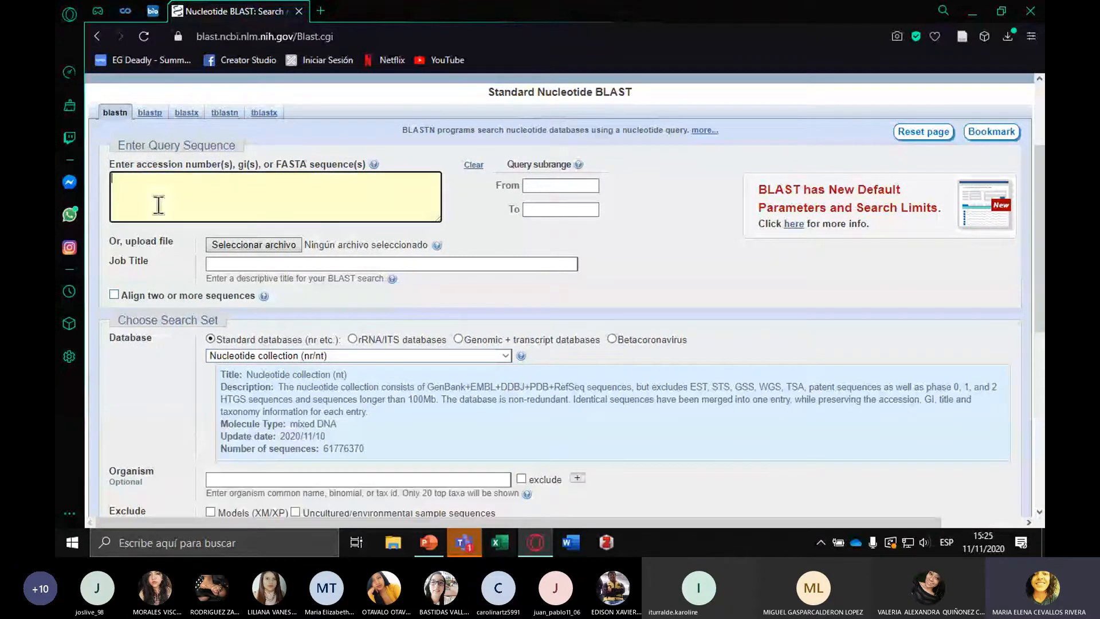
# Enter "homo" in the Organism field of the search set without picking a suggestion
pyautogui.scroll(-3, 159, 204)
pyautogui.click(225, 262)
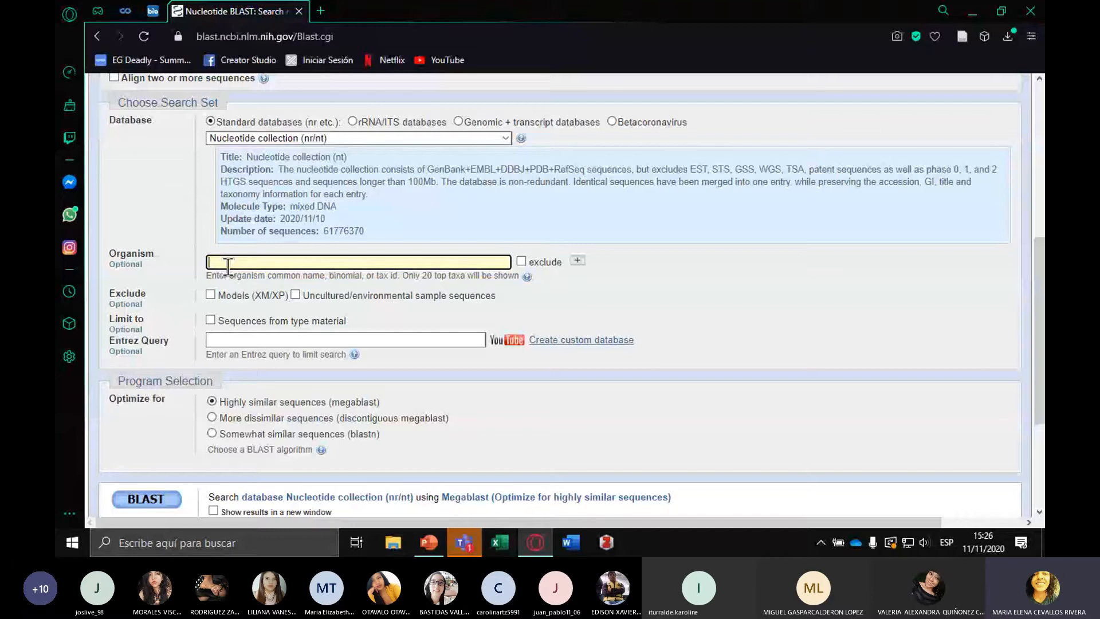
pyautogui.write('homo')
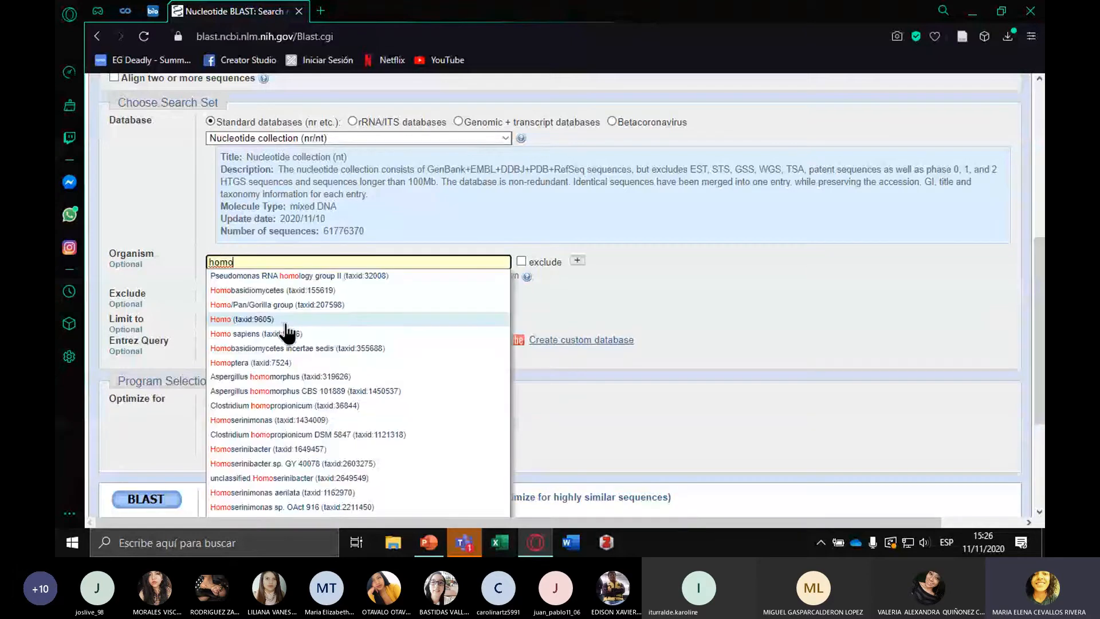
pyautogui.scroll(-3, 287, 332)
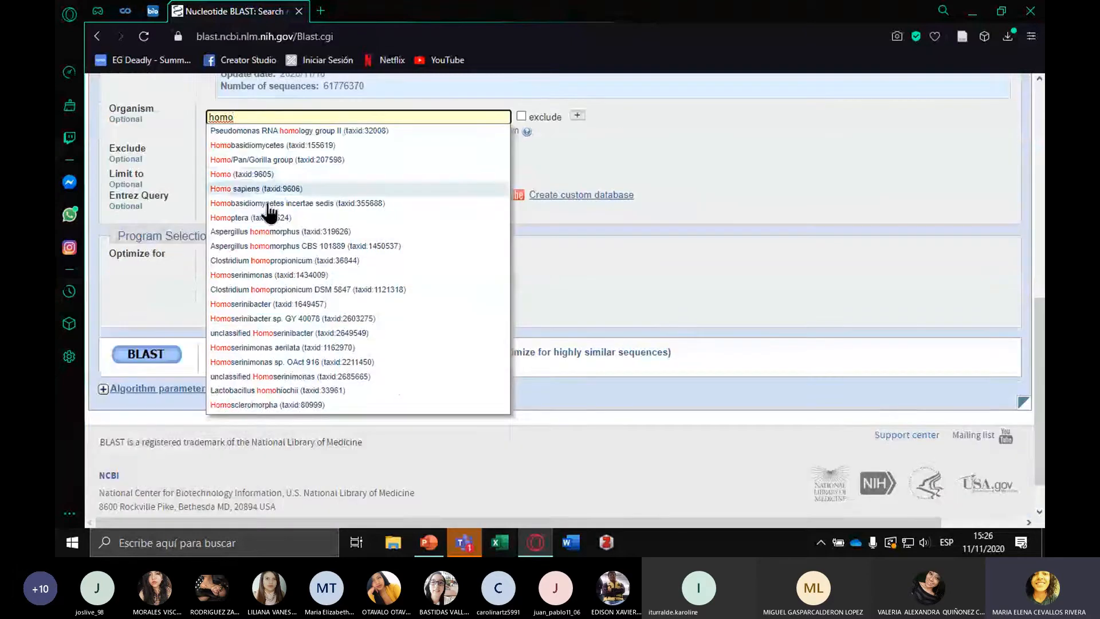
pyautogui.click(722, 140)
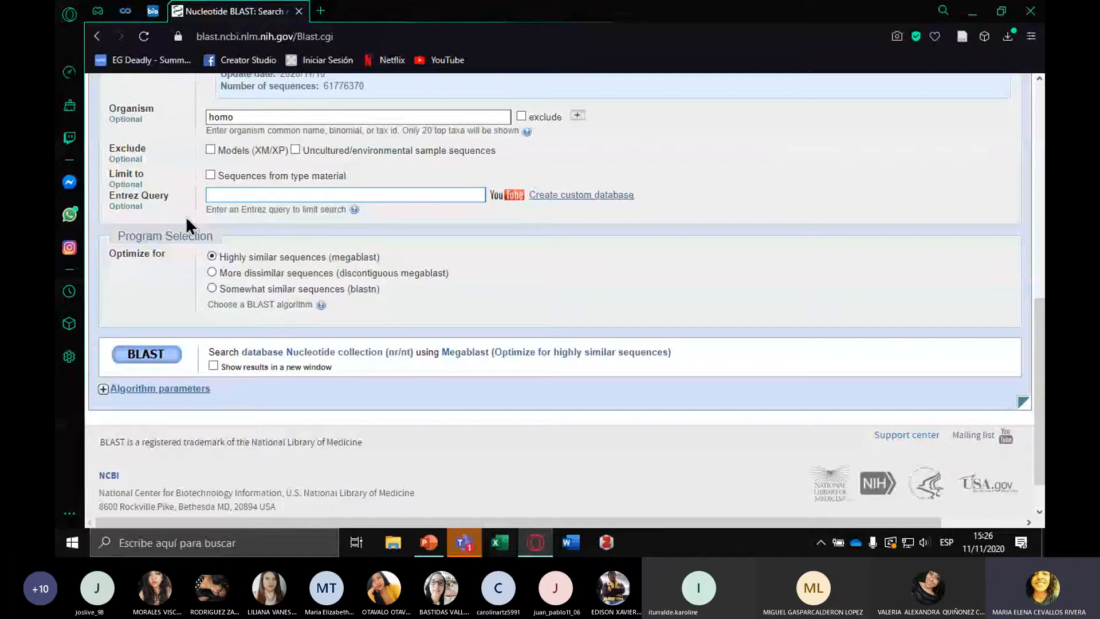
# Expand the algorithm parameters and review the general, scoring, and filter and masking settings
pyautogui.scroll(-1, 189, 225)
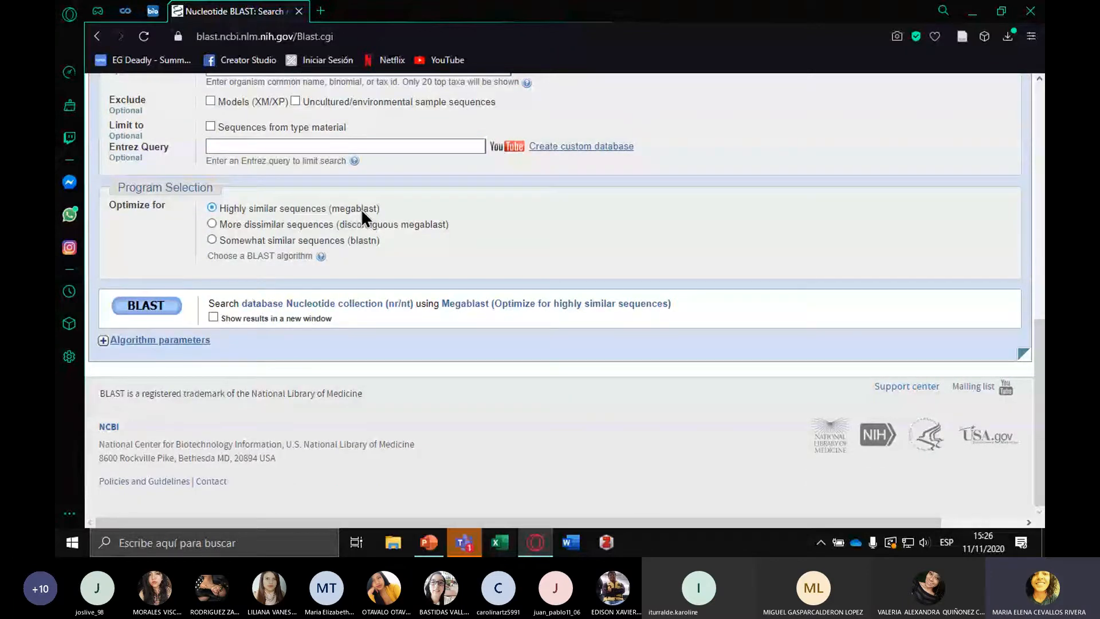
pyautogui.click(171, 342)
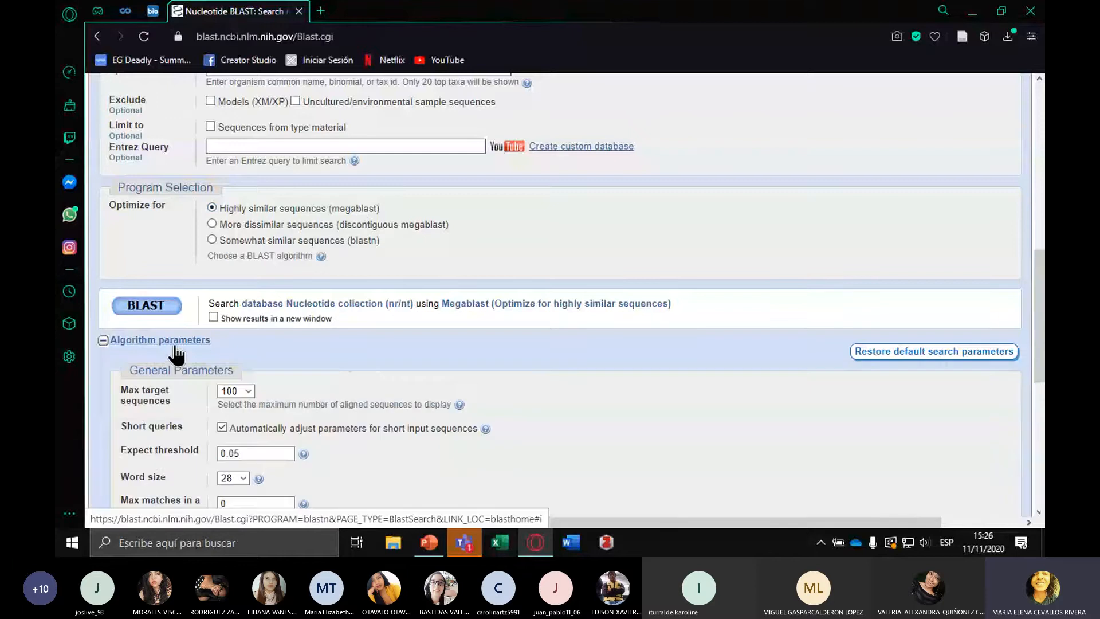
pyautogui.scroll(-1, 573, 452)
pyautogui.scroll(-6, 701, 418)
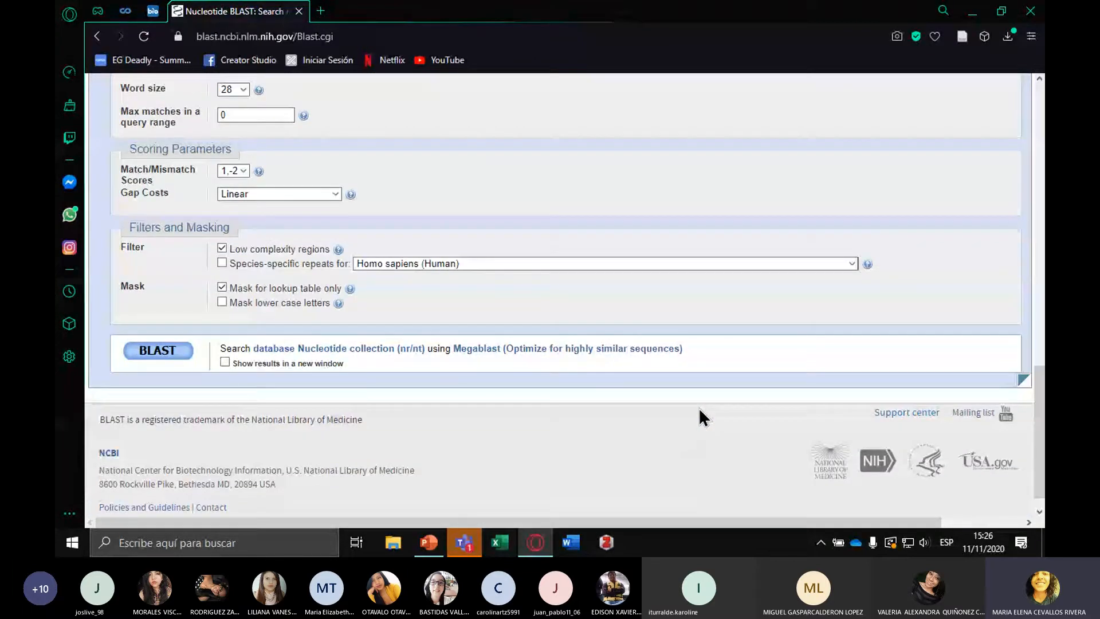
pyautogui.scroll(2, 698, 407)
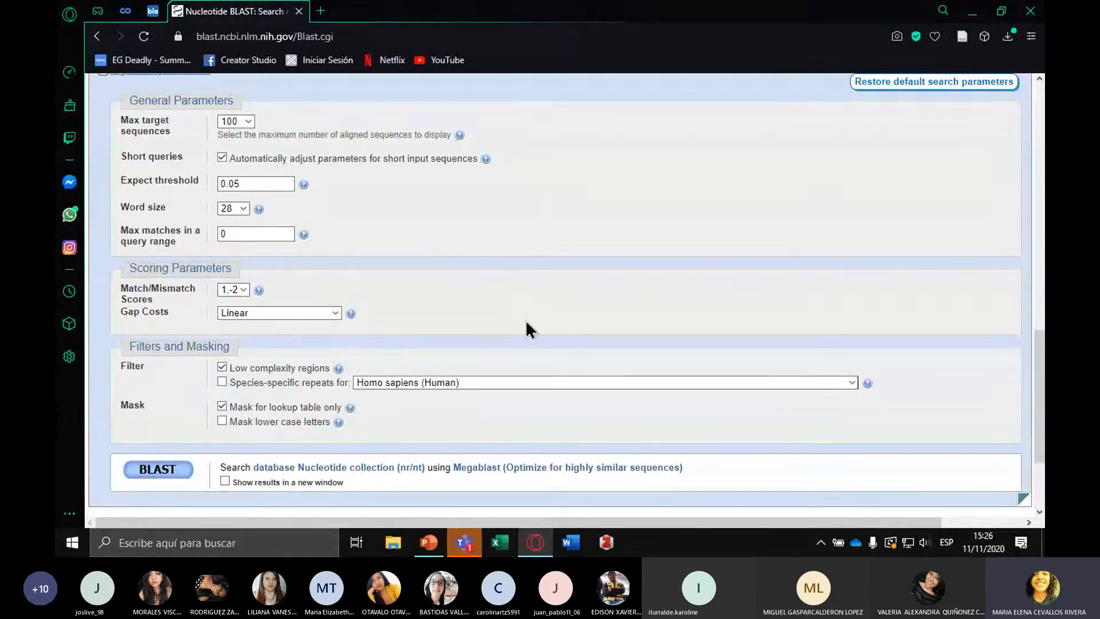
pyautogui.scroll(1, 528, 329)
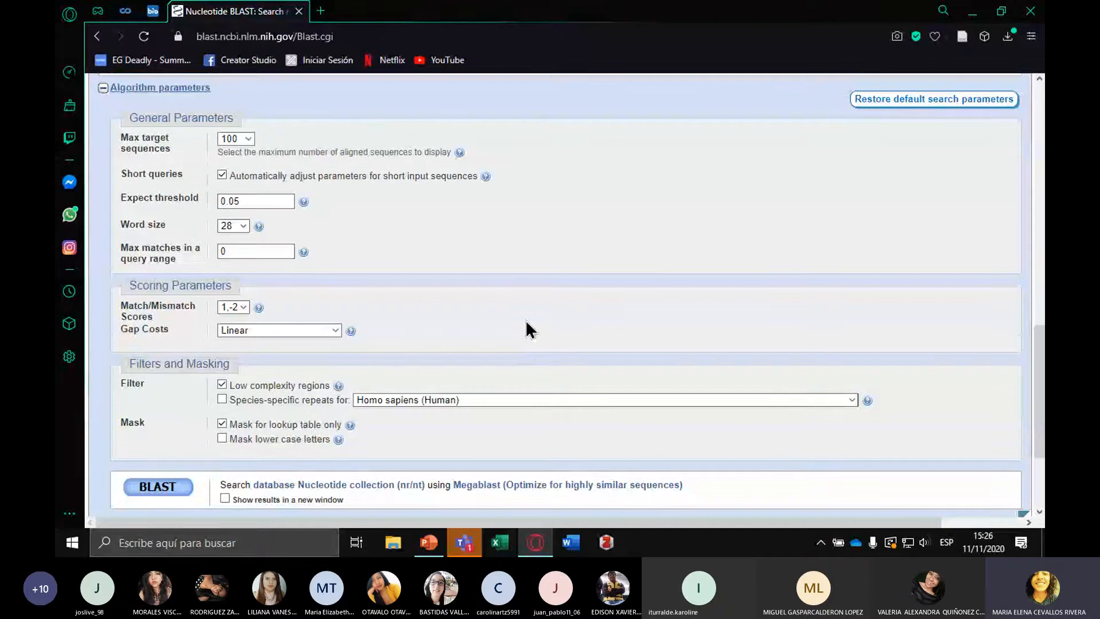
# Open the NCBI Nucleotide database in a new tab and search it for "colletotrichum"
pyautogui.scroll(15, 528, 329)
pyautogui.click(163, 330)
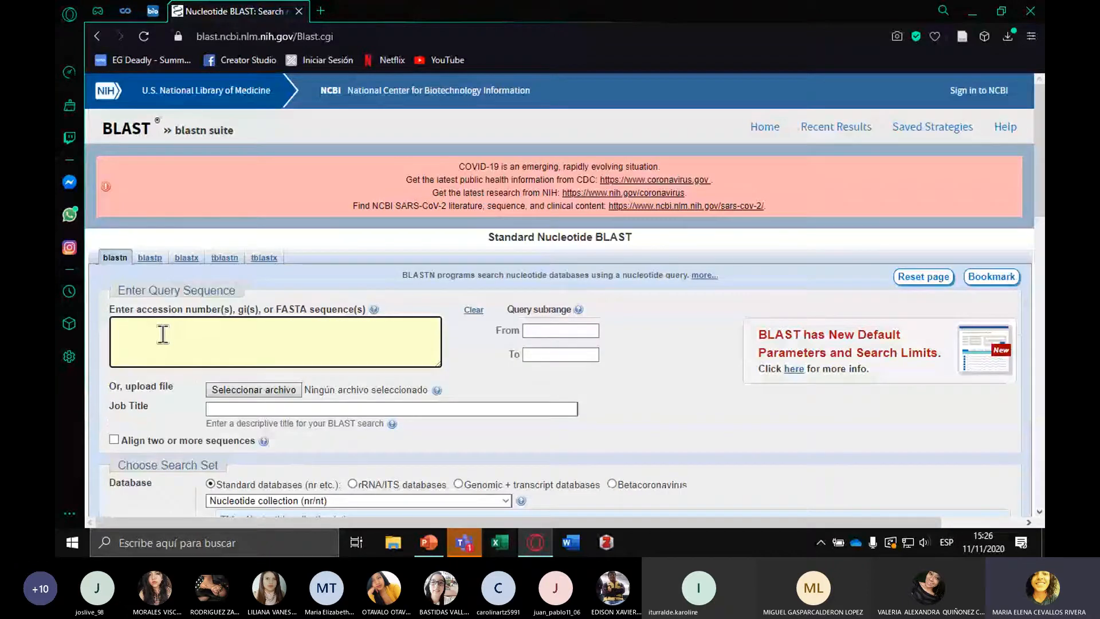
pyautogui.click(320, 12)
pyautogui.write('ncbi')
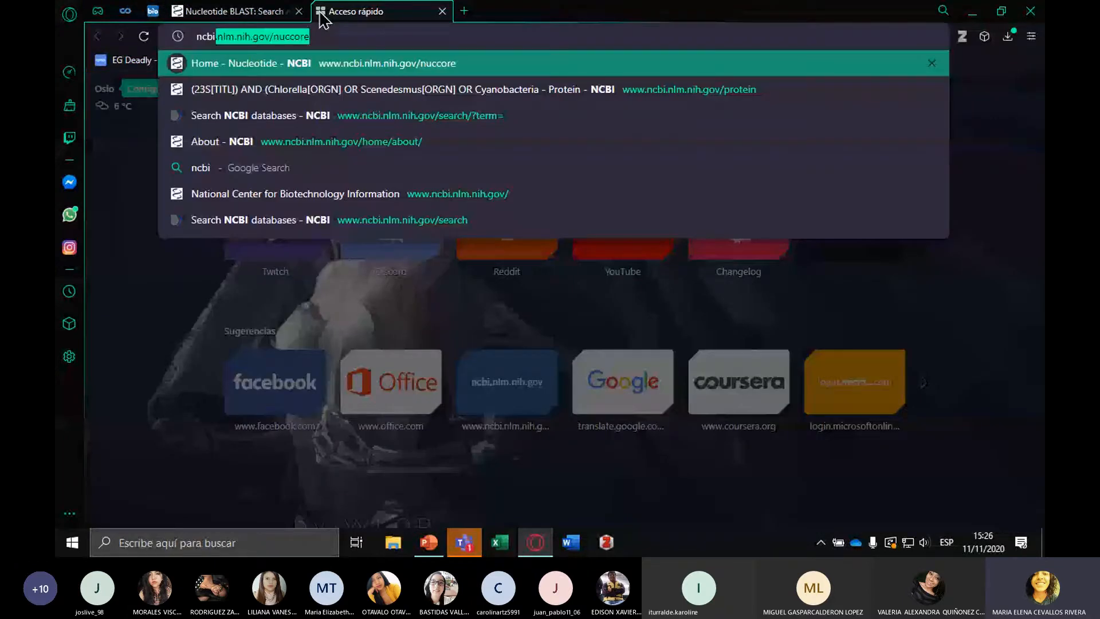
pyautogui.press('Return')
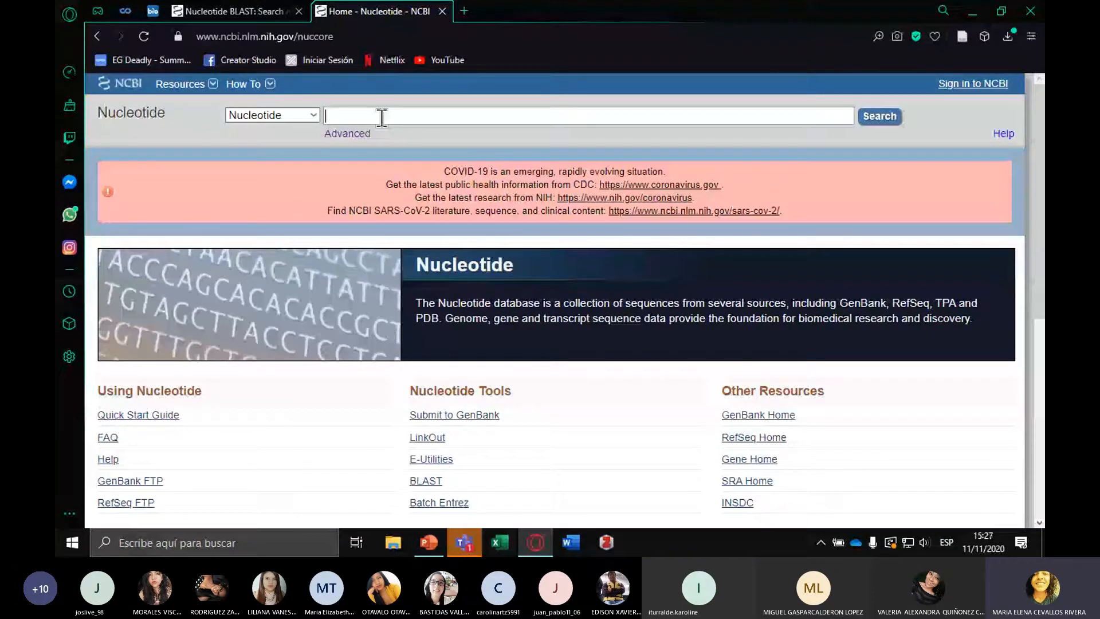
pyautogui.write('colletotrichum')
pyautogui.press('Return')
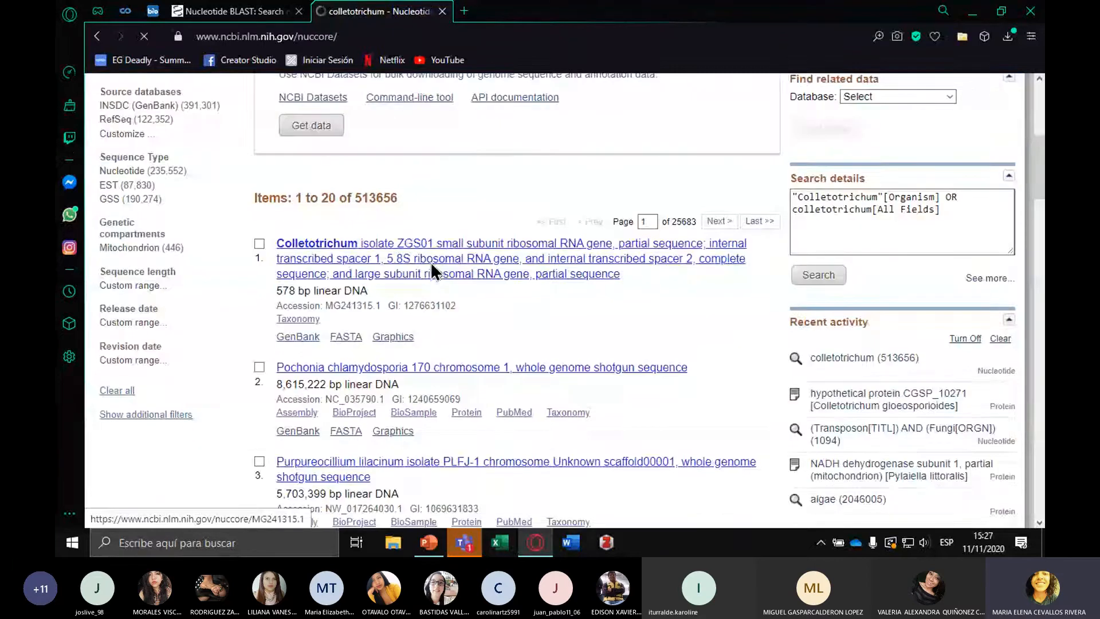
# Open the Colletotrichum isolate ZGS01 record (MG241315.1) in FASTA format and copy its full sequence, including the header
pyautogui.click(431, 261)
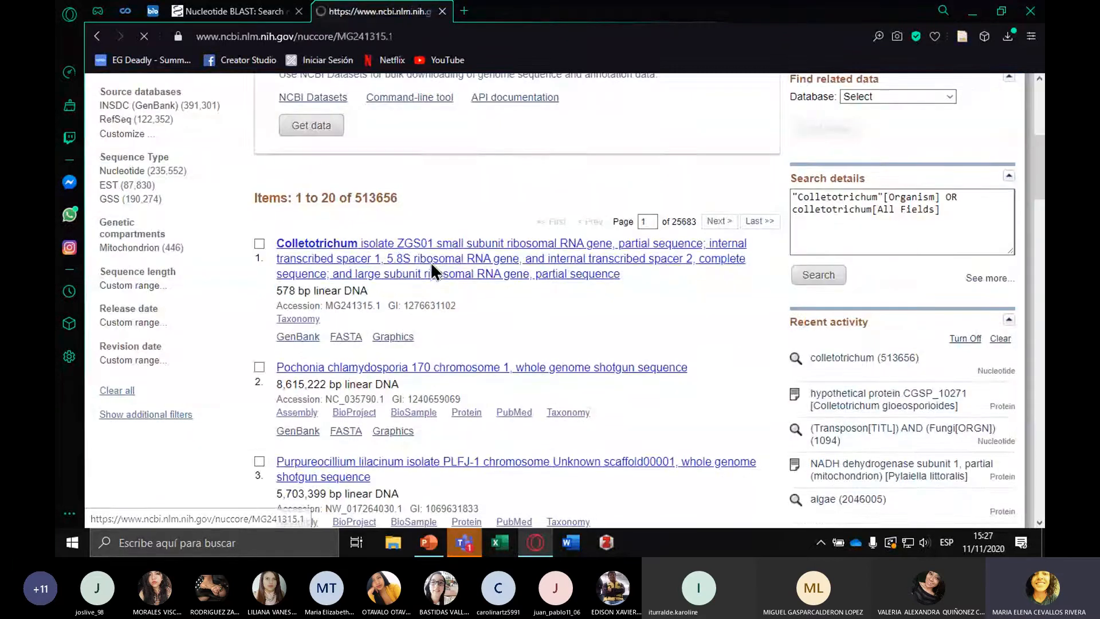
pyautogui.scroll(-3, 432, 263)
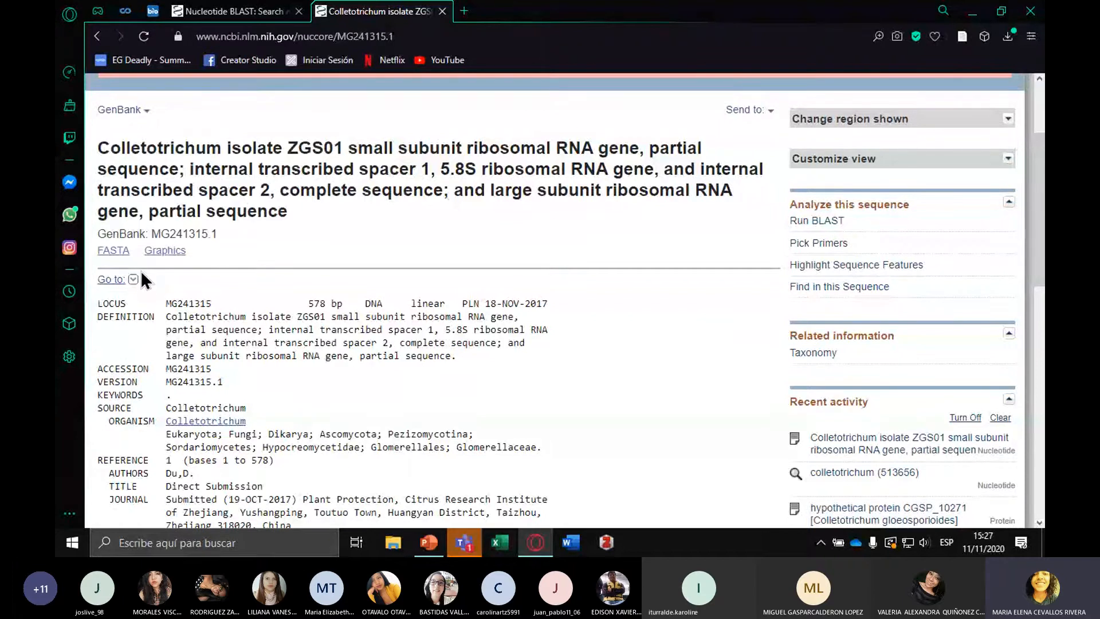
pyautogui.click(113, 252)
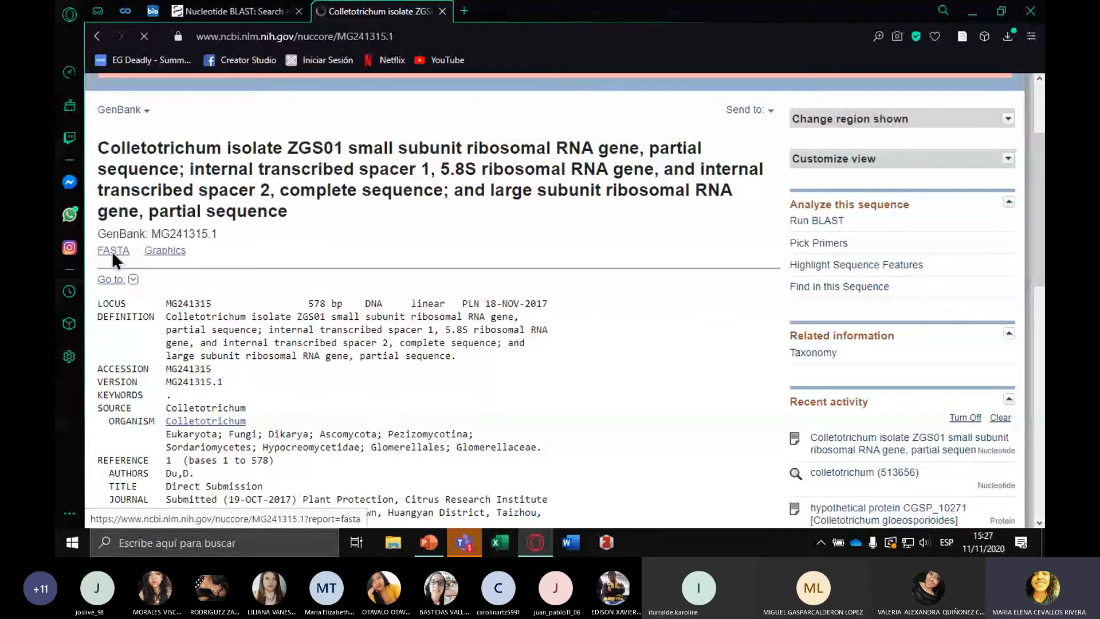
pyautogui.moveTo(98, 195); pyautogui.dragTo(233, 339)
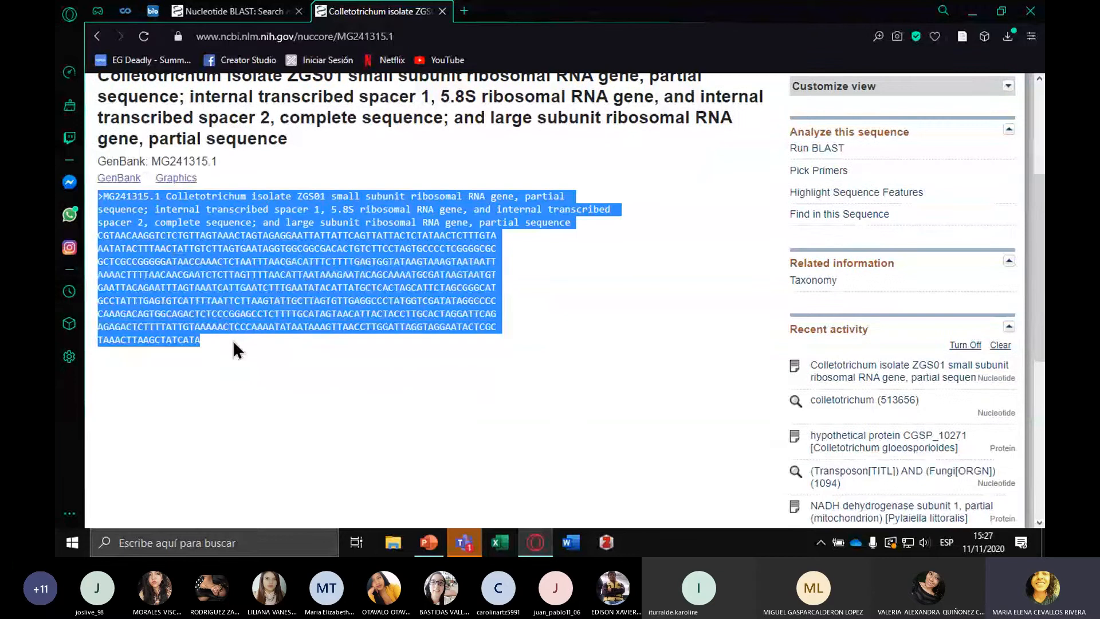
# Paste the copied FASTA sequence into the Nucleotide BLAST query box and highlight the accession MG241315.1 in its header
pyautogui.click(235, 11)
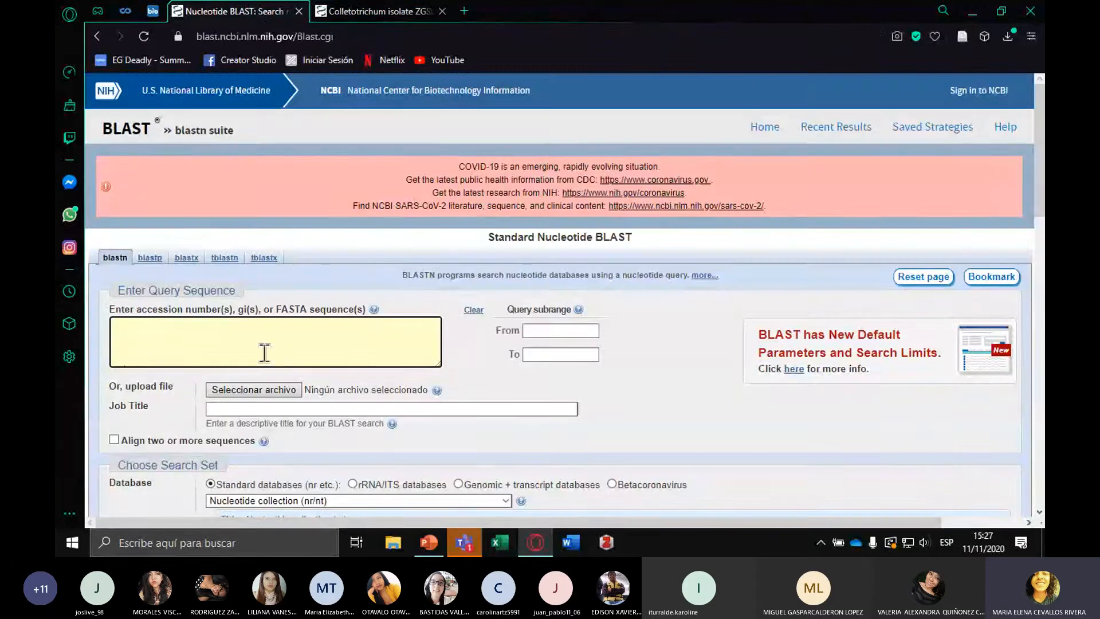
pyautogui.click(264, 353)
pyautogui.hotkey('ctrl', 'v')
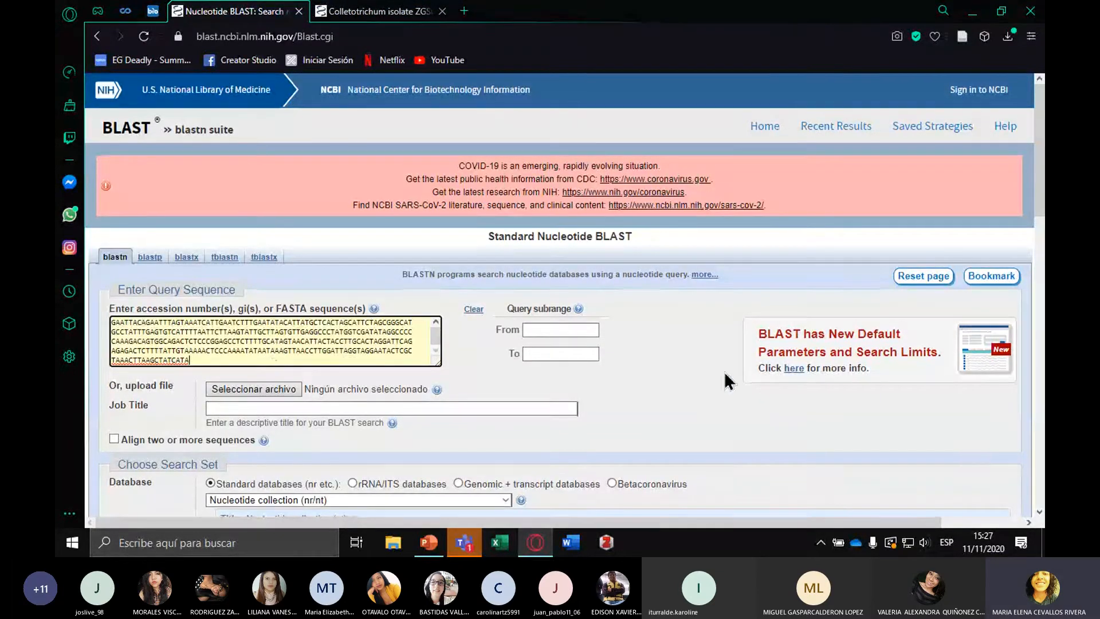
pyautogui.scroll(-15, 726, 381)
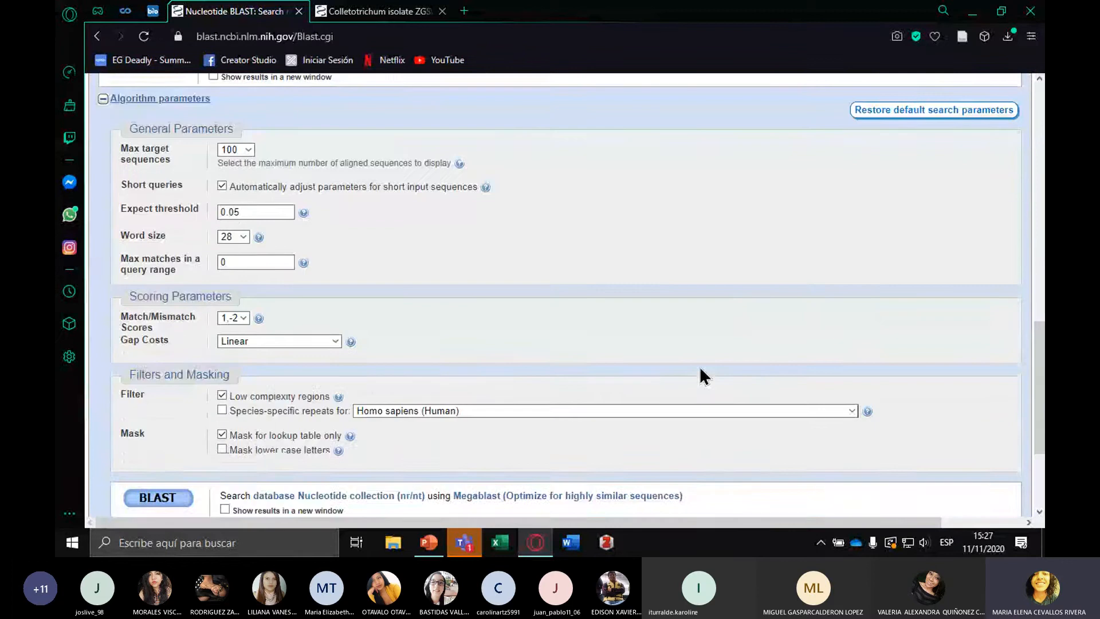
pyautogui.scroll(15, 704, 377)
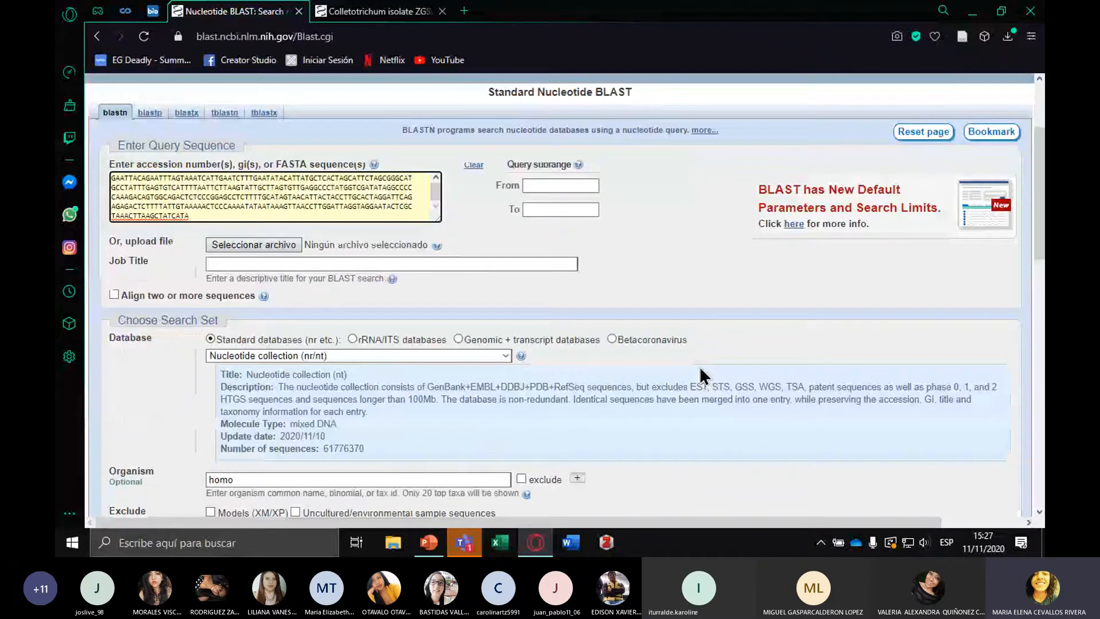
pyautogui.scroll(3, 704, 376)
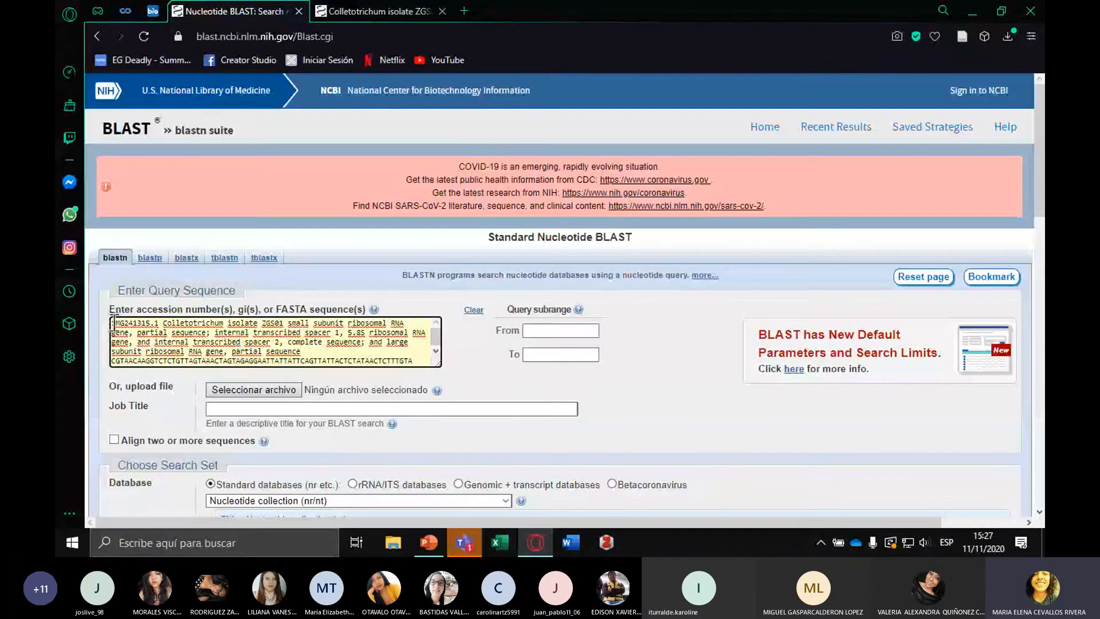
pyautogui.moveTo(114, 323); pyautogui.dragTo(160, 324)
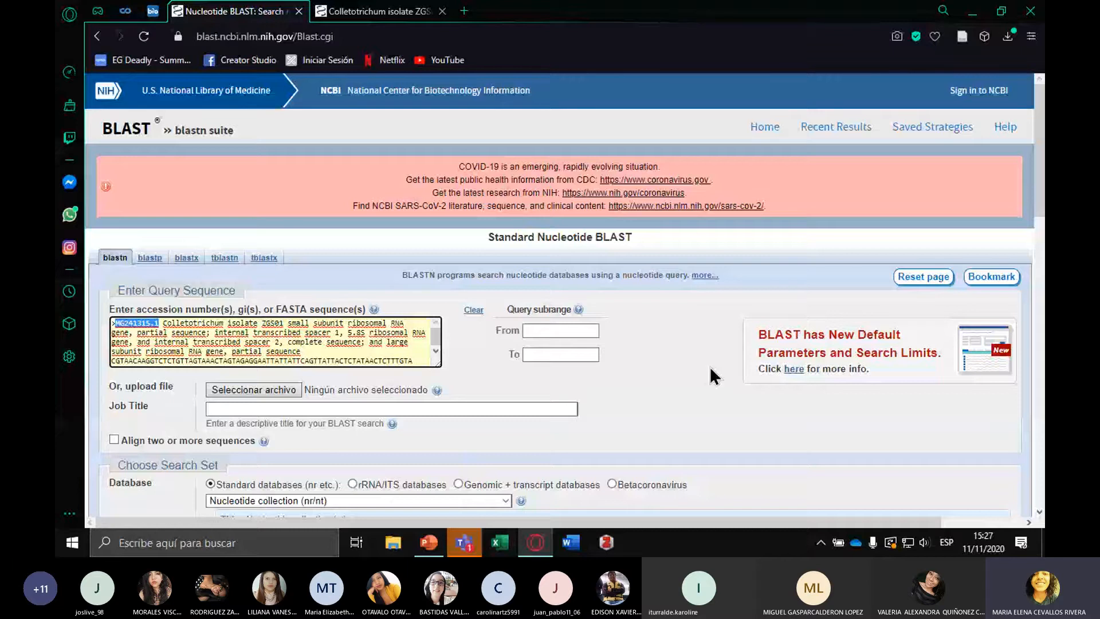
# Enable showing results in a new window and run the BLAST search against Nucleotide collection (nr/nt) using megablast
pyautogui.scroll(-15, 713, 375)
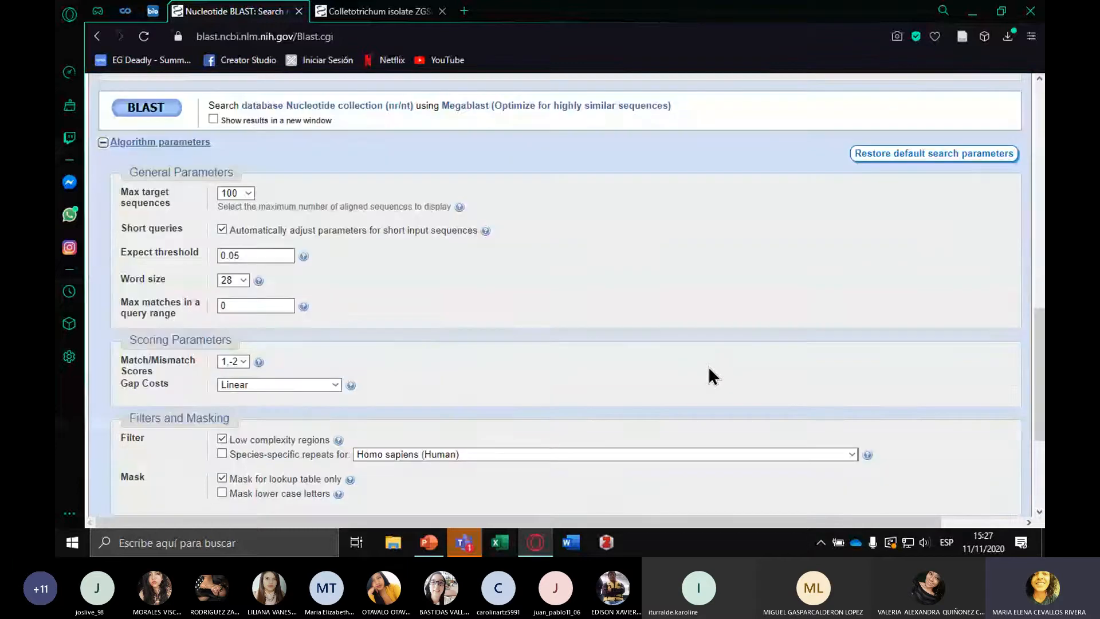
pyautogui.scroll(2, 713, 375)
pyautogui.click(210, 220)
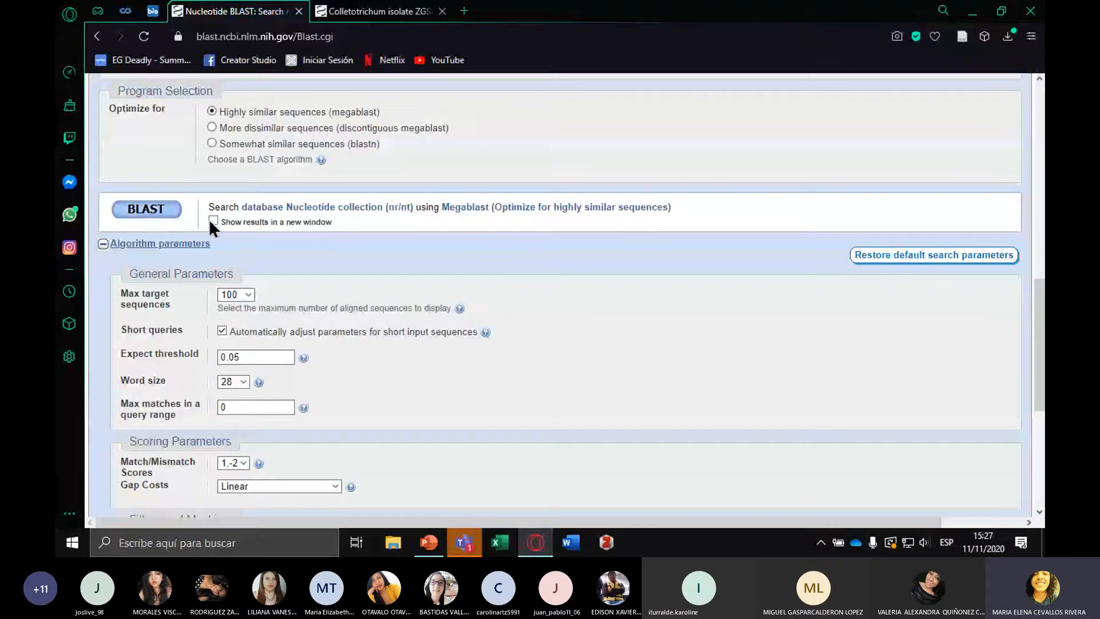
pyautogui.click(146, 209)
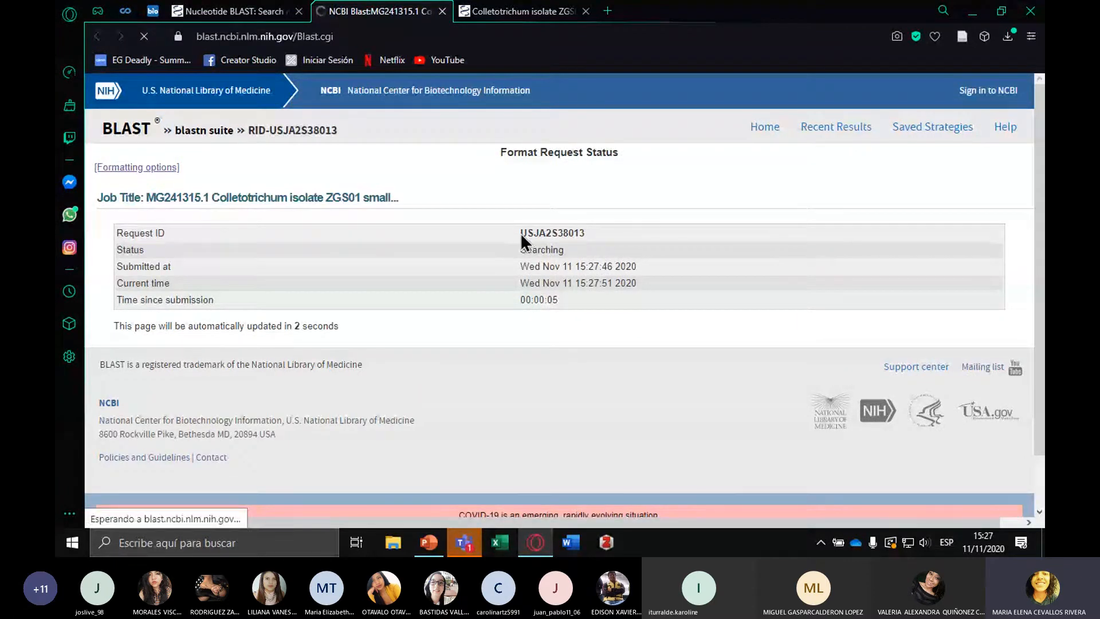
# Review the BLAST report's request ID, job title, program citation and query details
pyautogui.moveTo(520, 233); pyautogui.dragTo(504, 249)
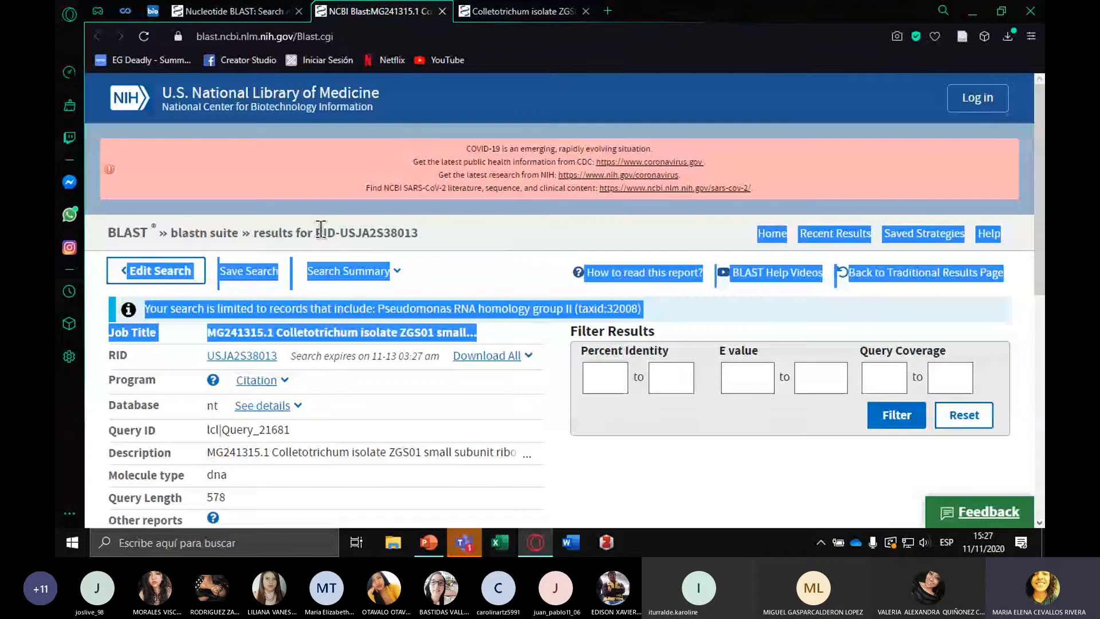
pyautogui.click(527, 265)
pyautogui.scroll(-2, 641, 276)
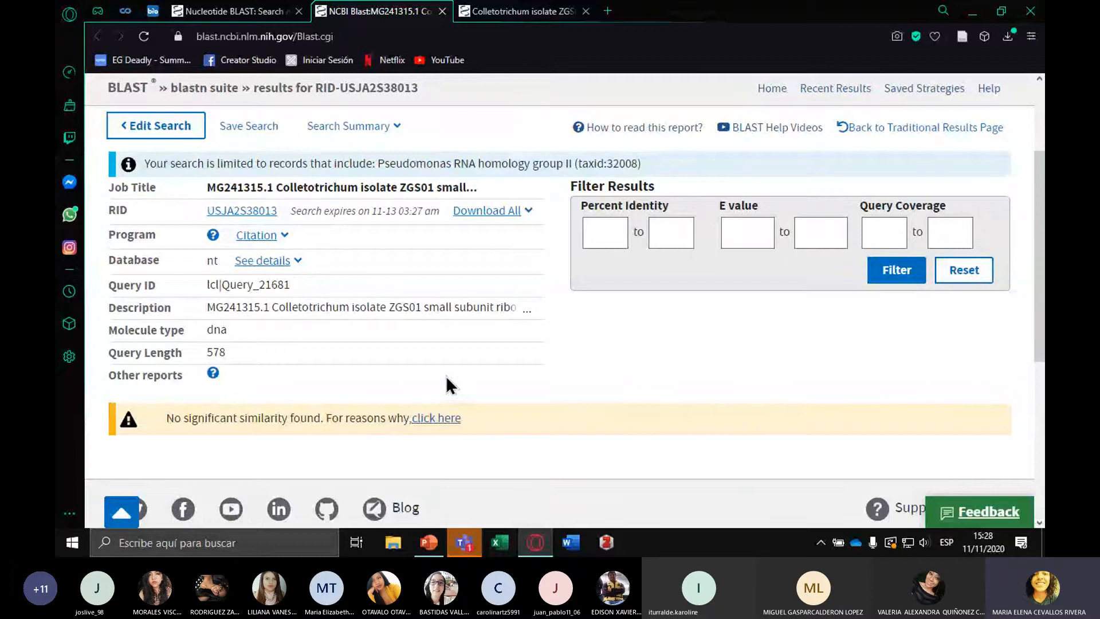
pyautogui.scroll(1, 445, 378)
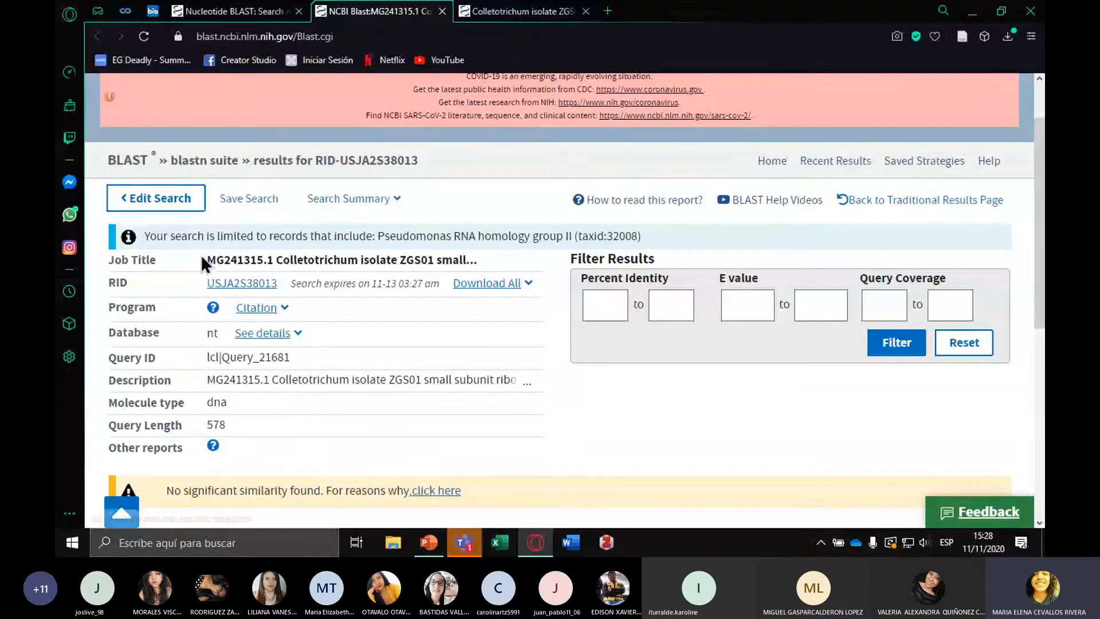
pyautogui.moveTo(203, 260); pyautogui.dragTo(491, 264)
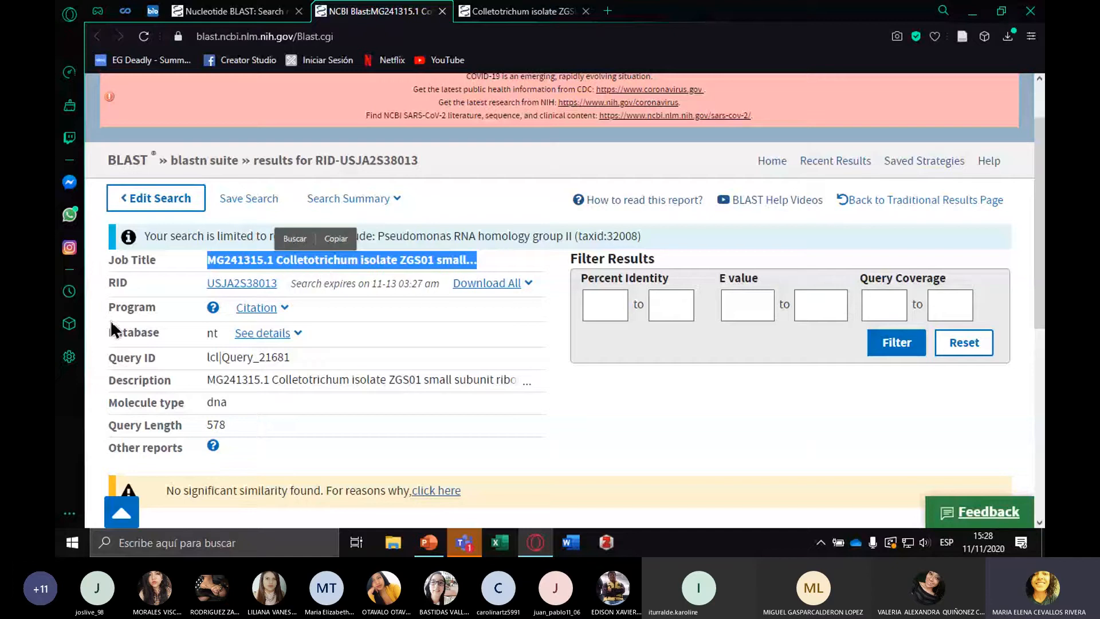
pyautogui.scroll(-1, 138, 264)
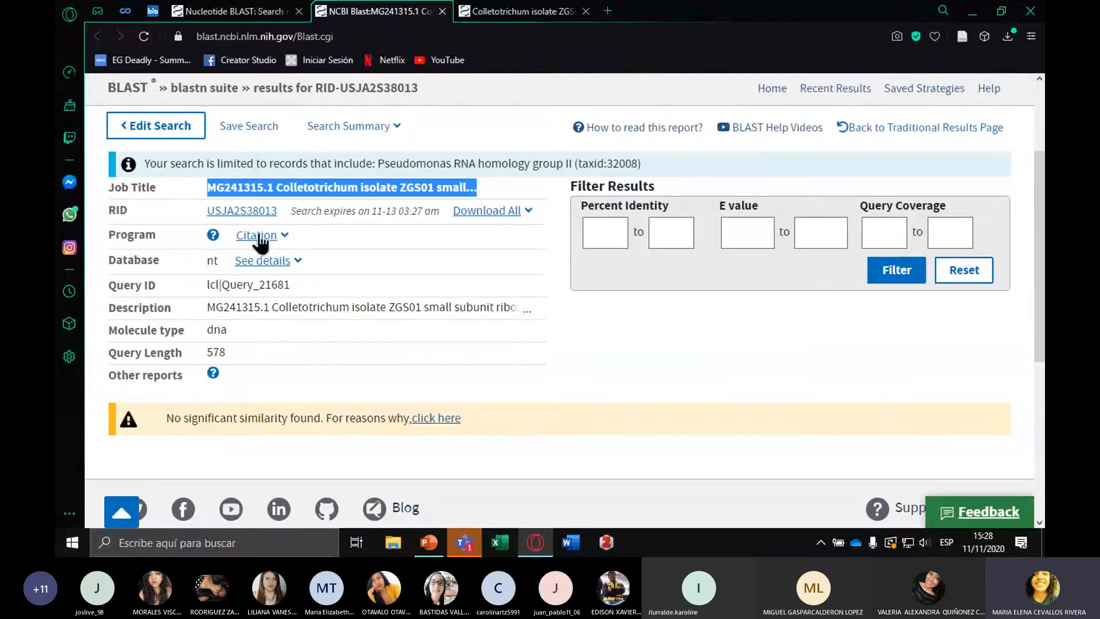
pyautogui.click(282, 235)
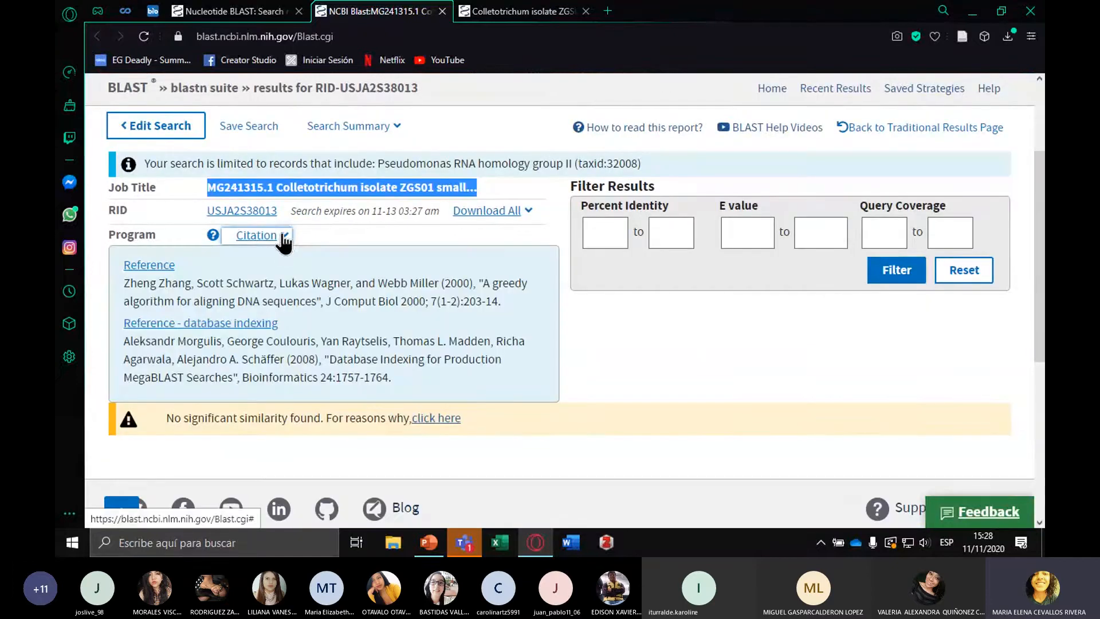
pyautogui.click(283, 238)
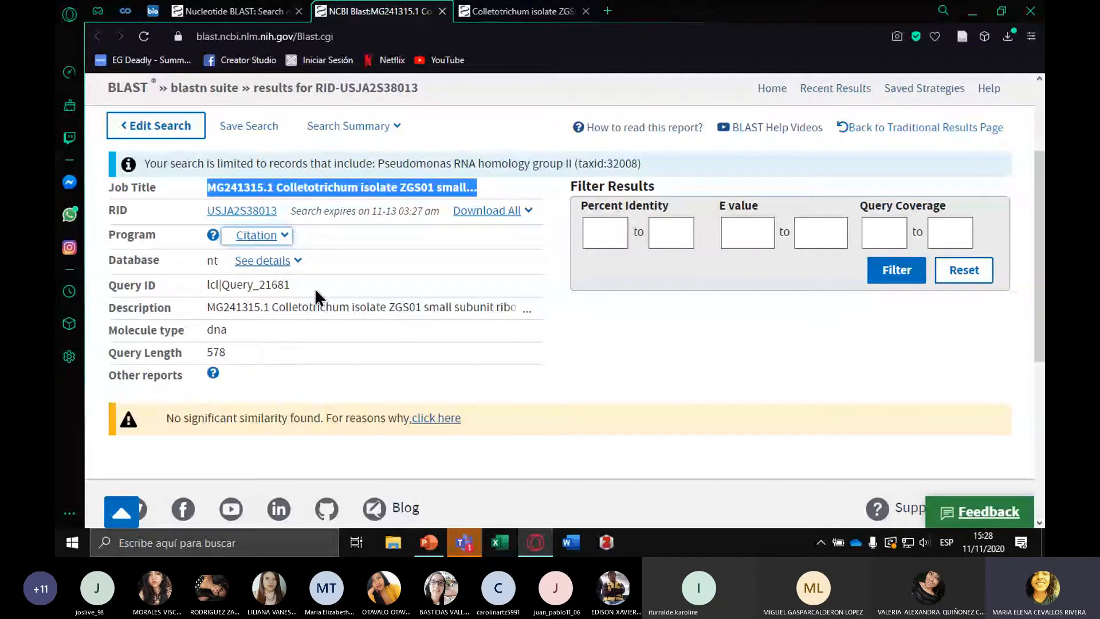
pyautogui.scroll(-1, 315, 287)
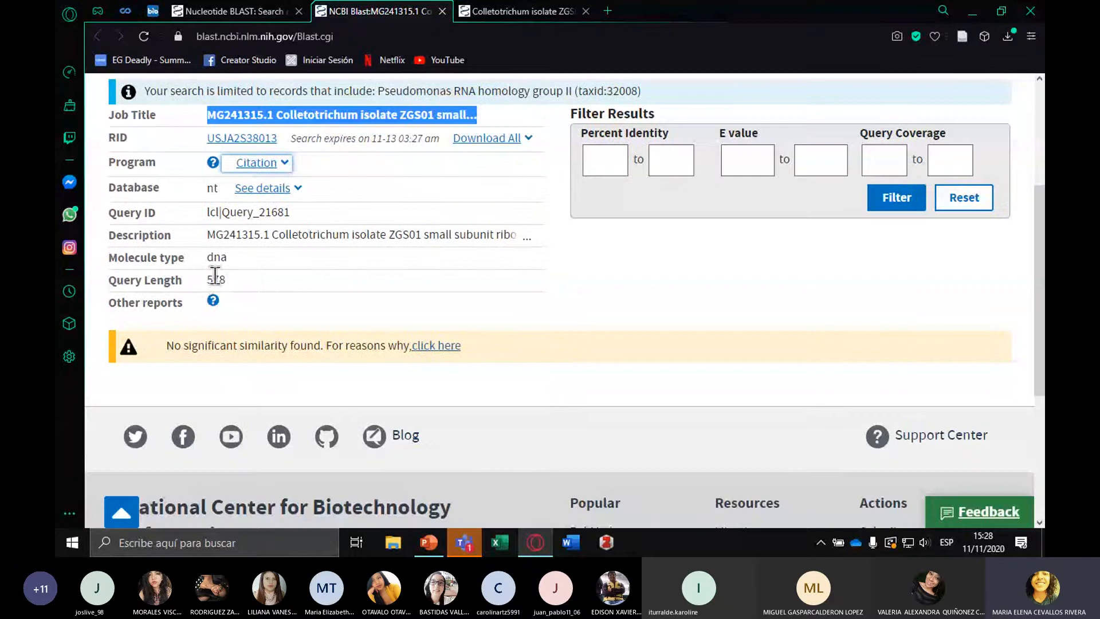
pyautogui.scroll(3, 744, 322)
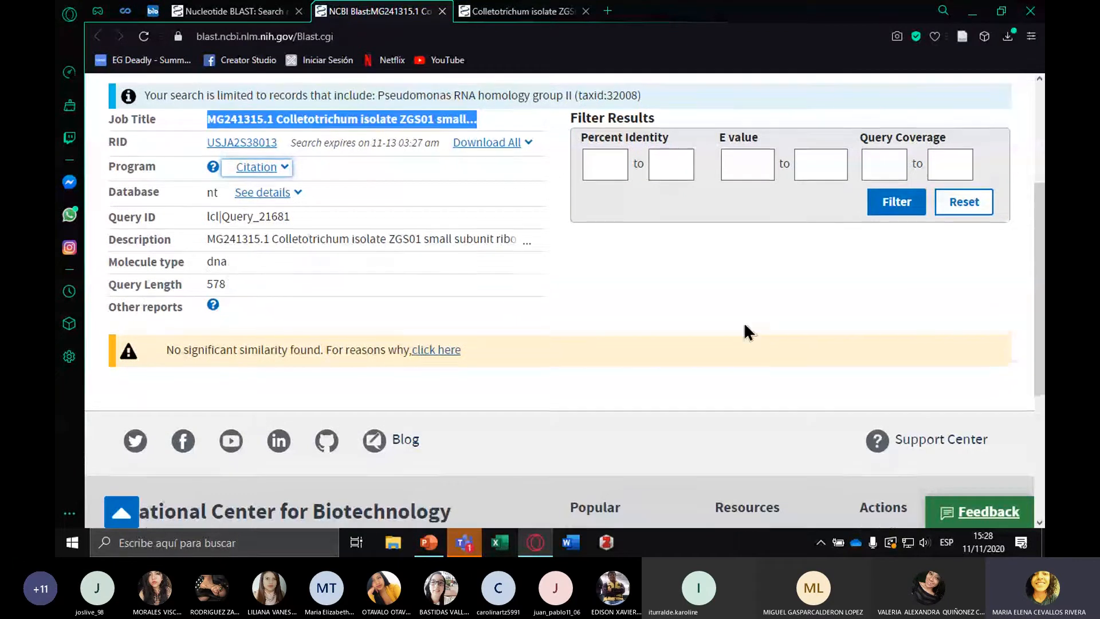
# Examine the Percent Identity, E value and Query Coverage result filters and the rest of the BLAST report without entering any limits
pyautogui.click(618, 377)
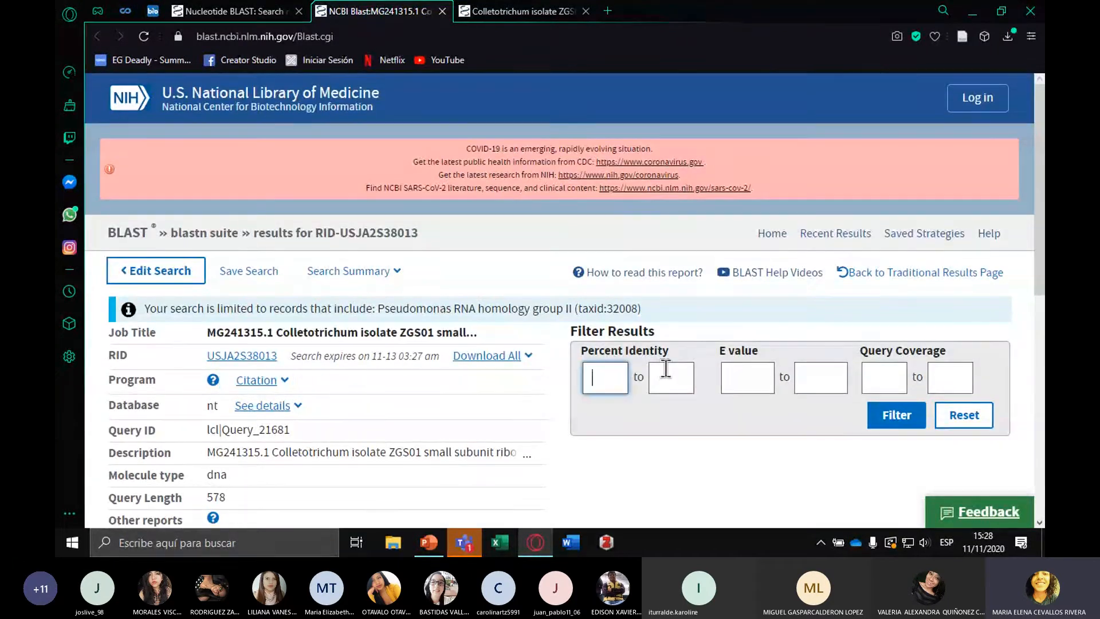
pyautogui.click(670, 377)
pyautogui.click(731, 376)
pyautogui.click(830, 387)
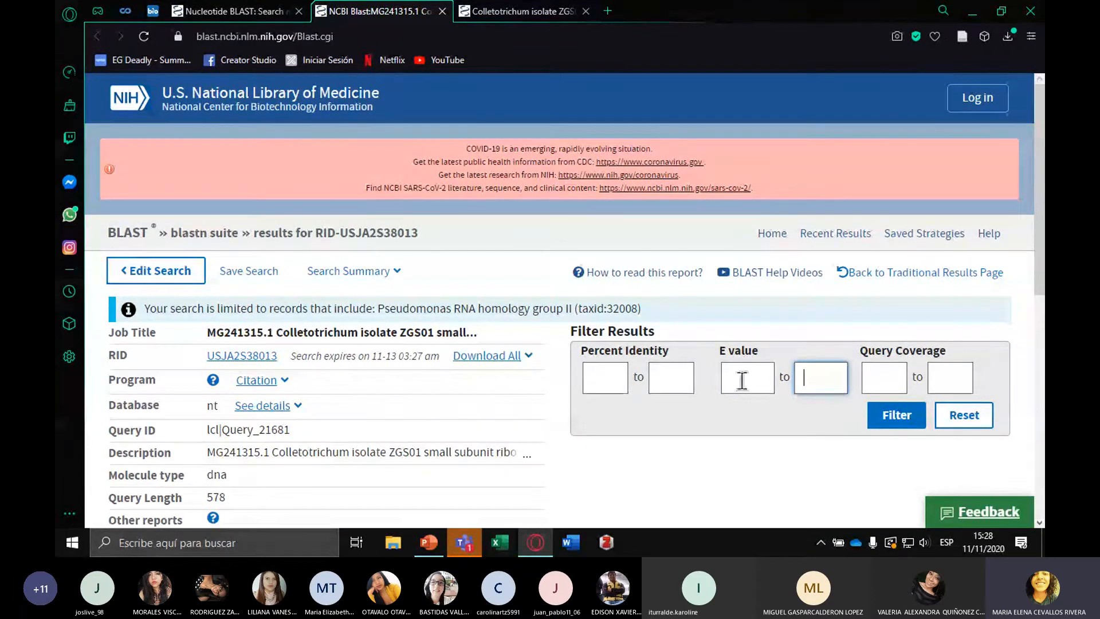
pyautogui.click(608, 379)
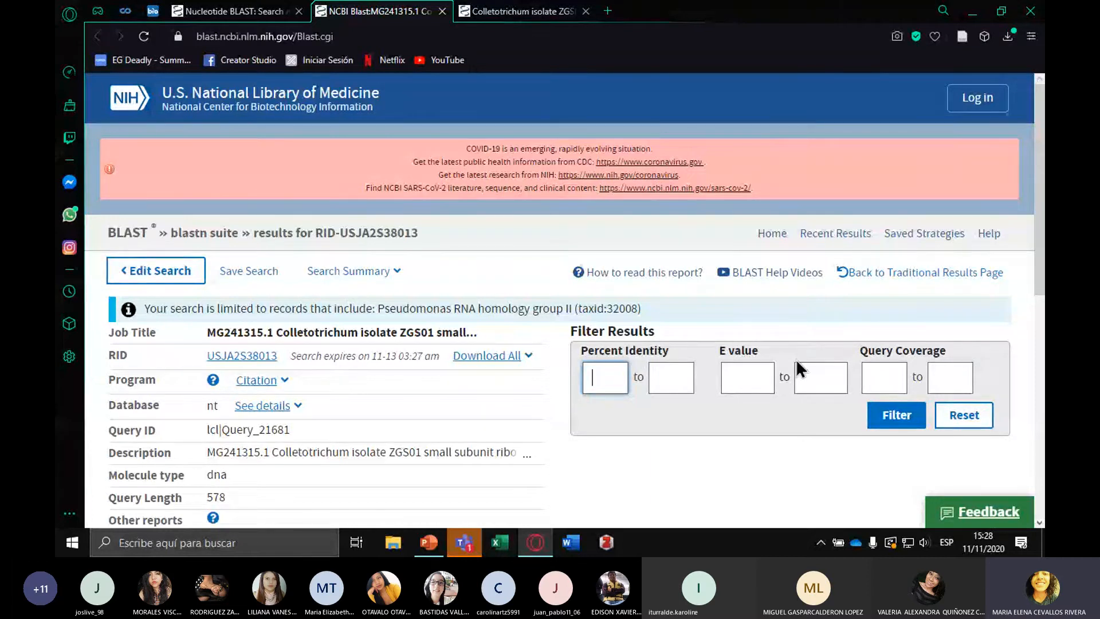
pyautogui.scroll(-3, 848, 383)
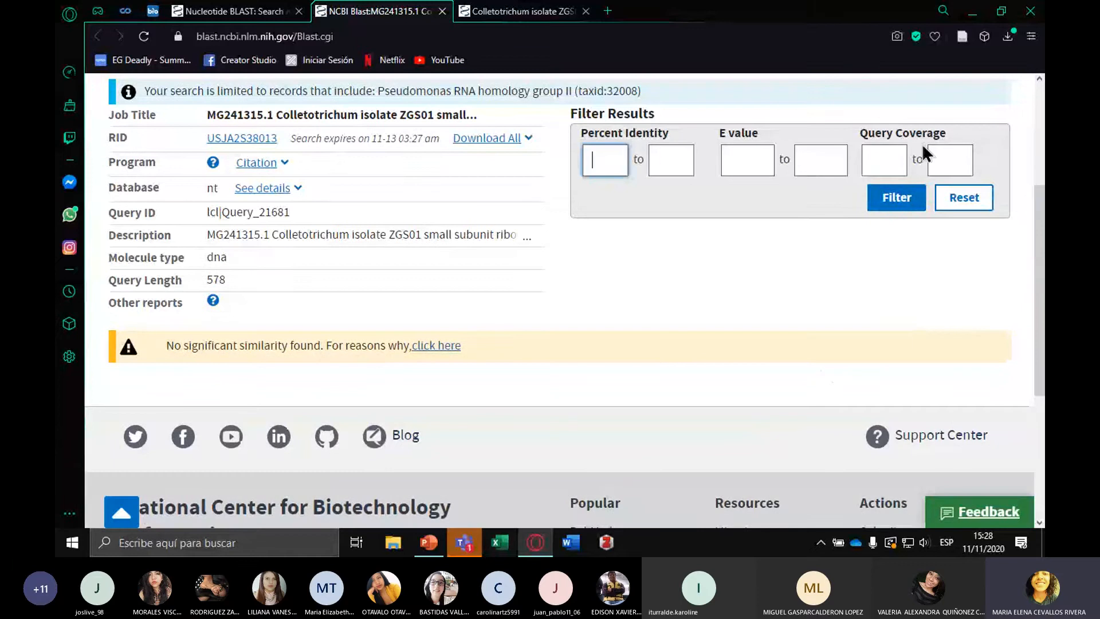
pyautogui.scroll(-1, 497, 395)
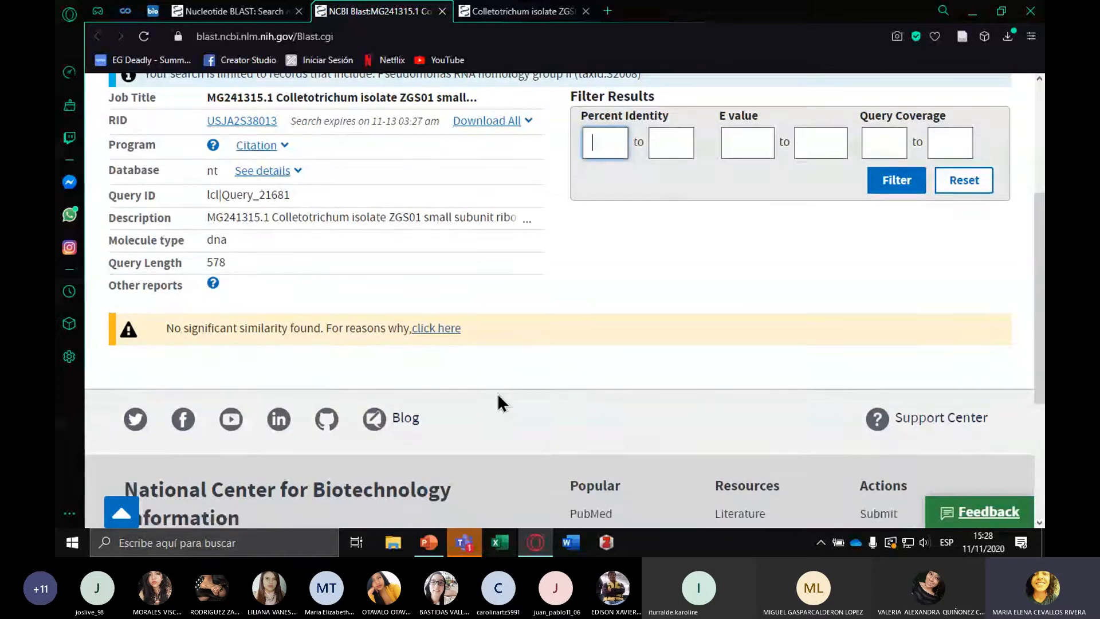
pyautogui.scroll(-3, 498, 393)
pyautogui.scroll(4, 510, 381)
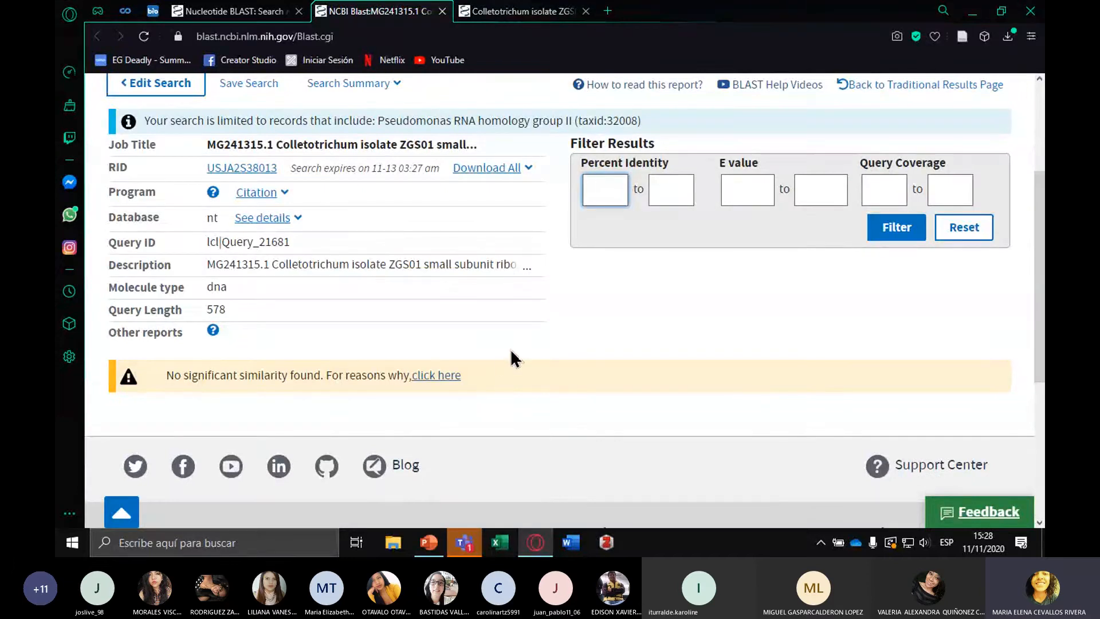
pyautogui.scroll(4, 553, 352)
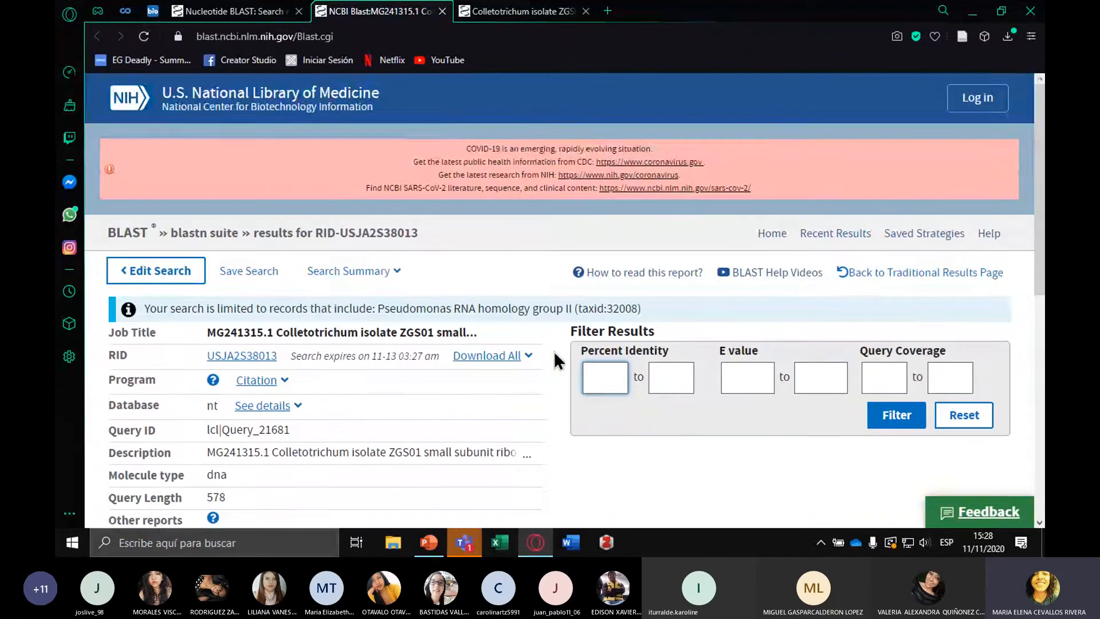
# Go back from the MG241315.1 FASTA view through its GenBank record to the colletotrichum search results in Nucleotide
pyautogui.click(504, 11)
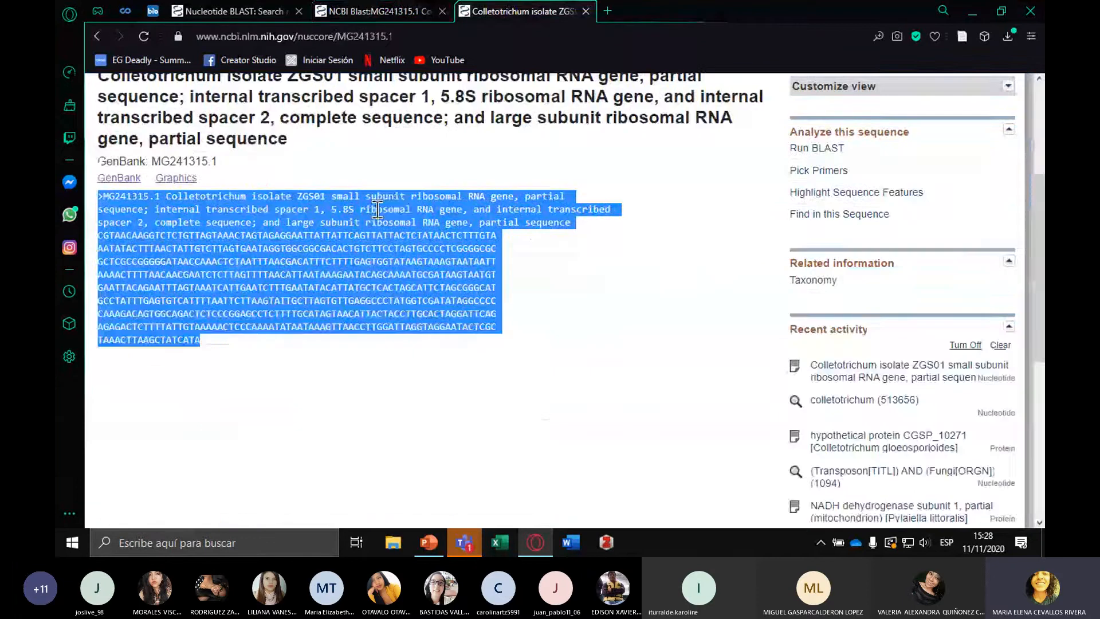
pyautogui.scroll(4, 378, 210)
pyautogui.click(97, 36)
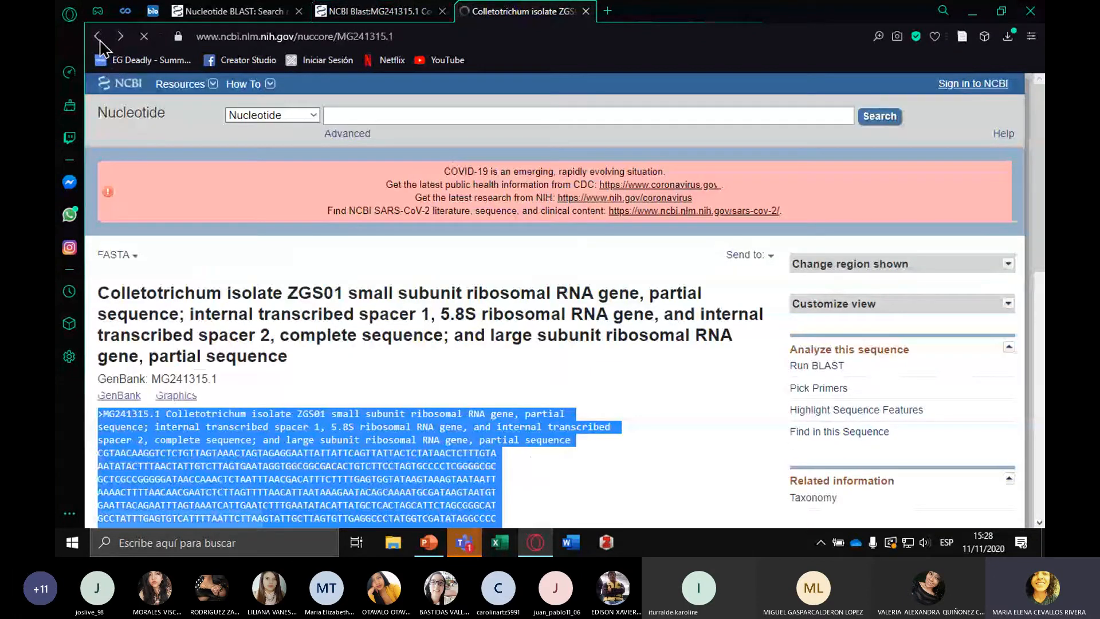
pyautogui.scroll(-3, 497, 270)
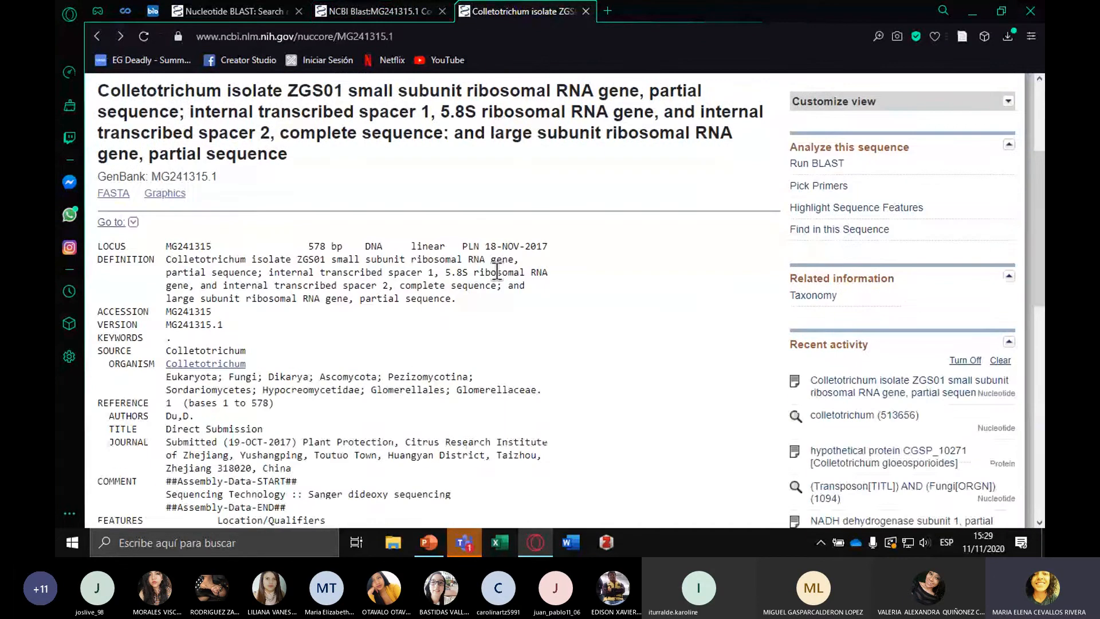
pyautogui.scroll(-3, 497, 270)
pyautogui.scroll(7, 497, 272)
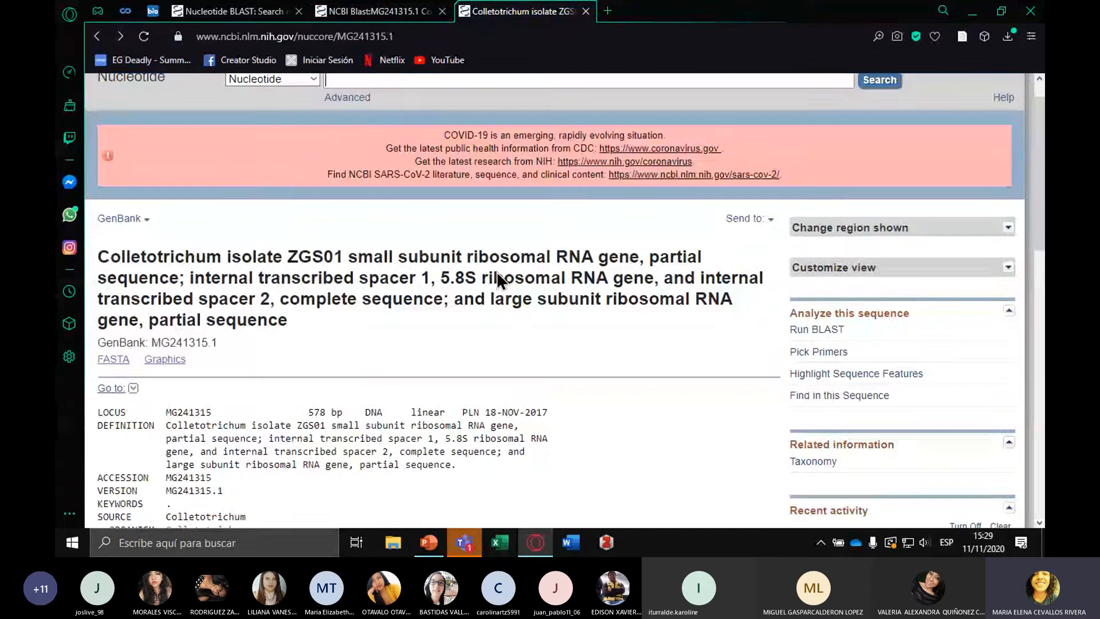
pyautogui.click(97, 36)
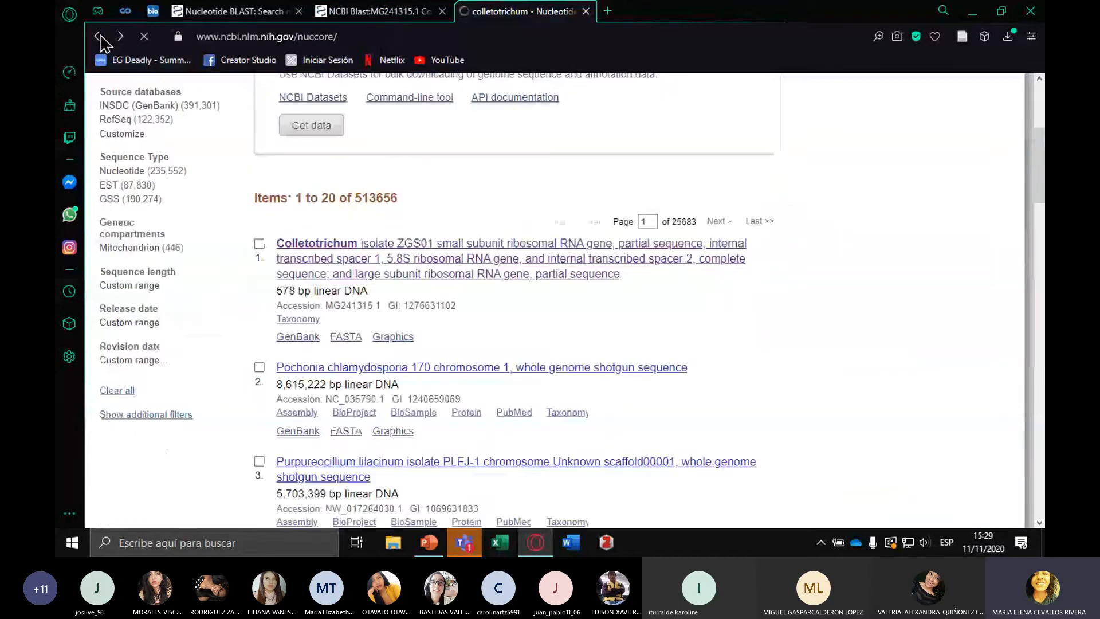
# Open the GenBank record of Colletotrichum kahawae subsp. kahawae culture ICMP:17816 from the search results
pyautogui.scroll(-6, 661, 280)
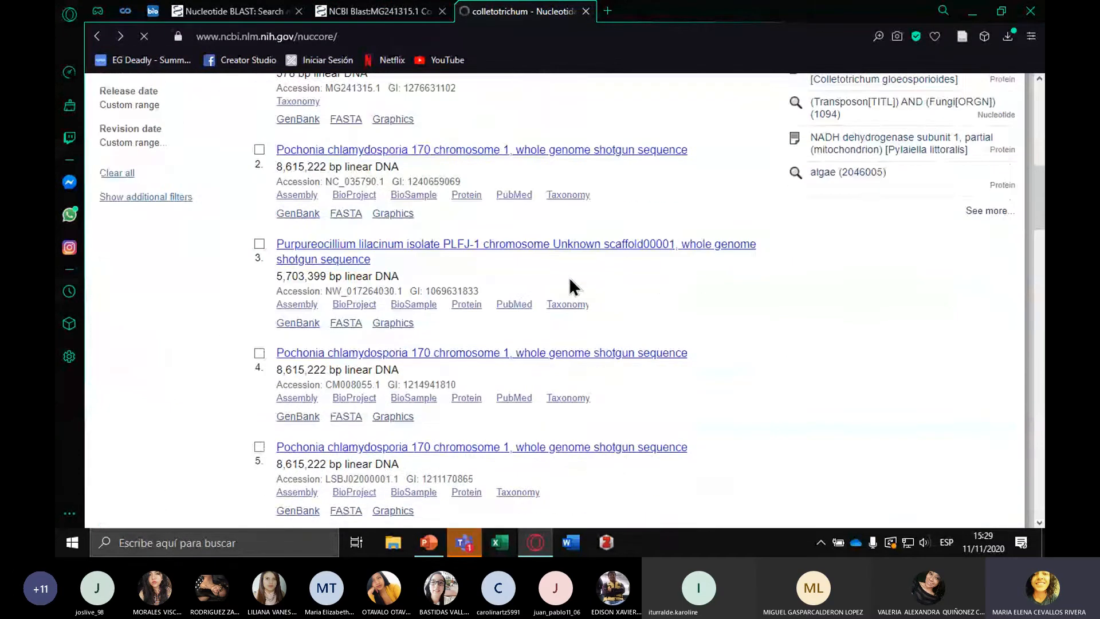
pyautogui.scroll(-10, 570, 281)
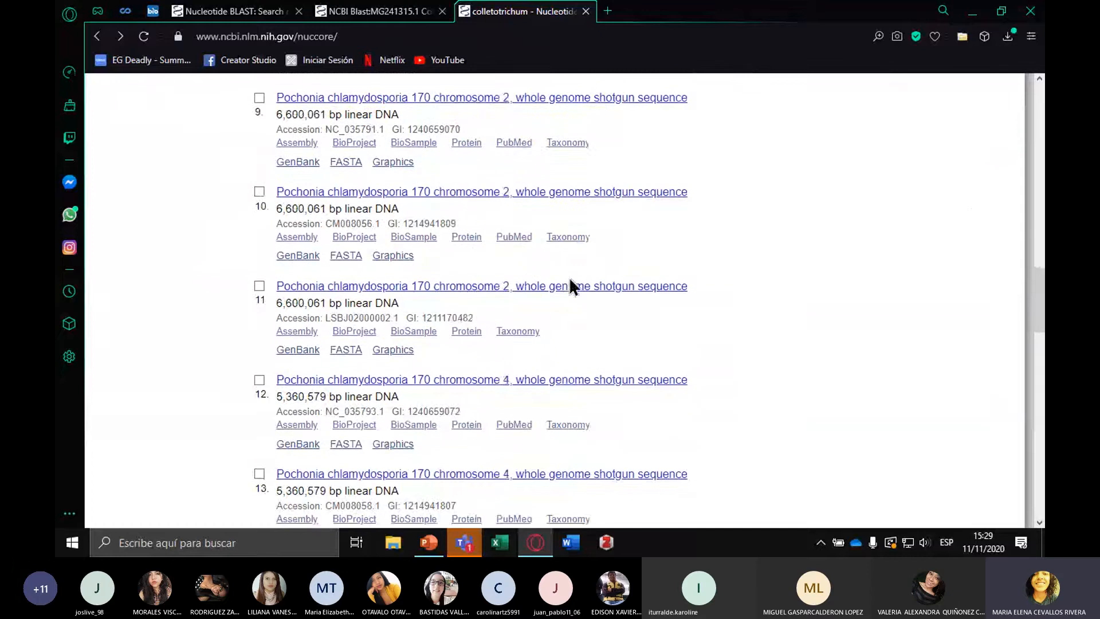
pyautogui.scroll(-9, 570, 280)
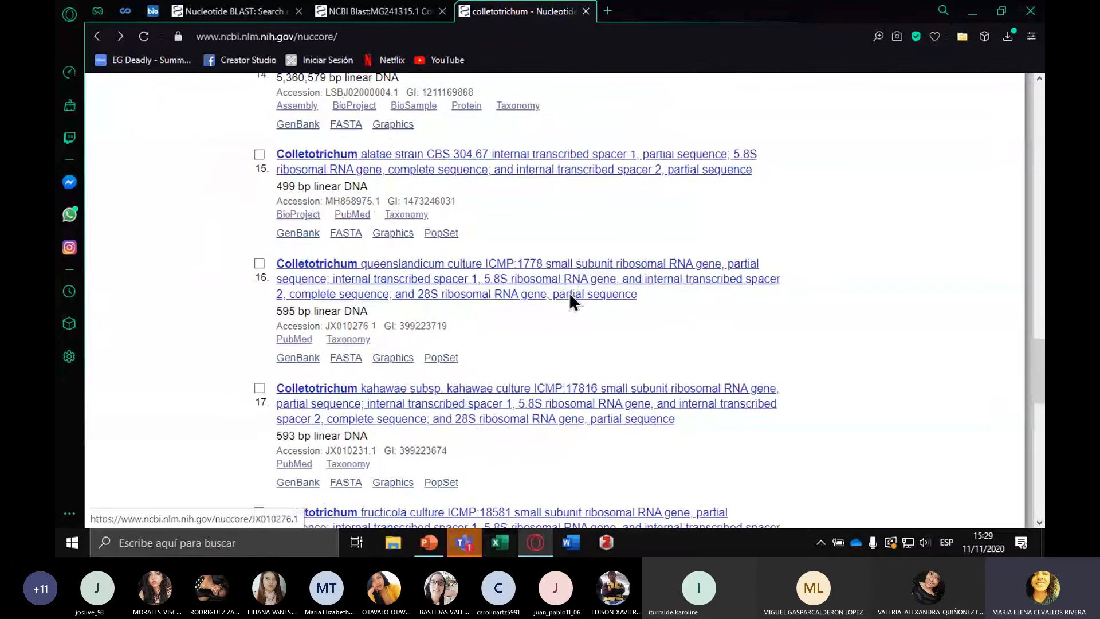
pyautogui.click(366, 392)
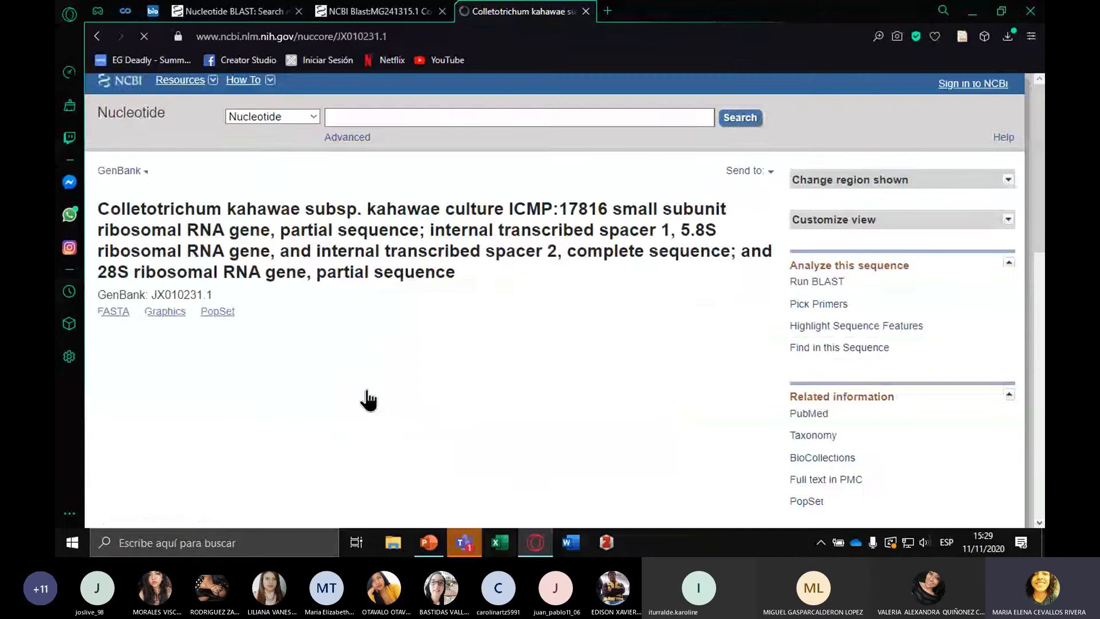
pyautogui.scroll(-3, 369, 398)
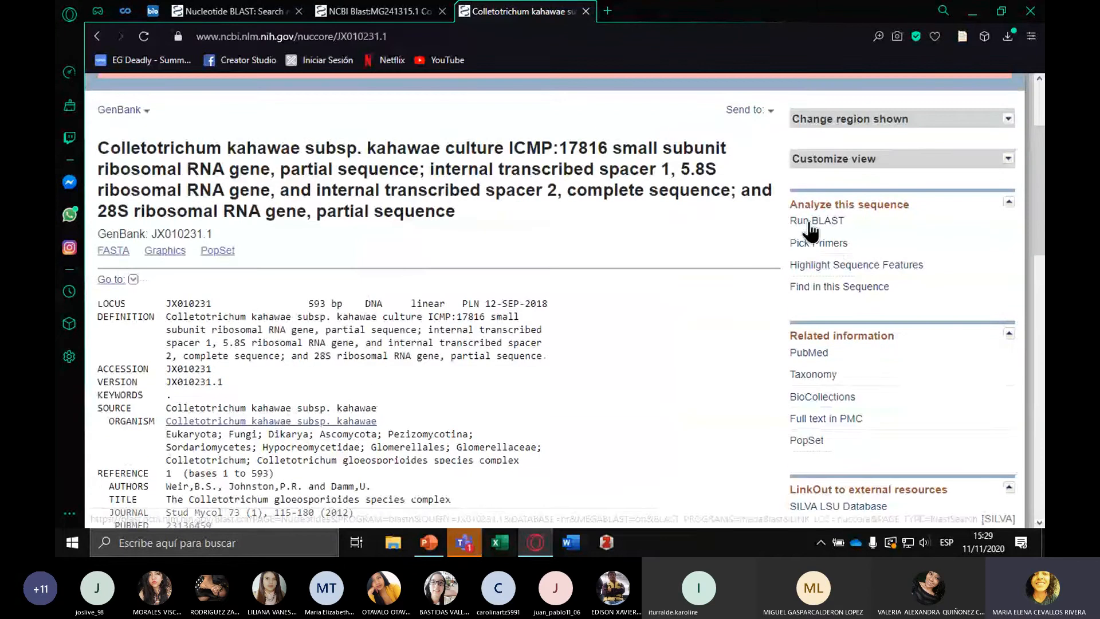
# Run BLAST on record JX010231.1 against Nucleotide collection (nr/nt) with megablast, limited to Pseudomonas RNA homology group II (taxid:32008)
pyautogui.click(812, 222)
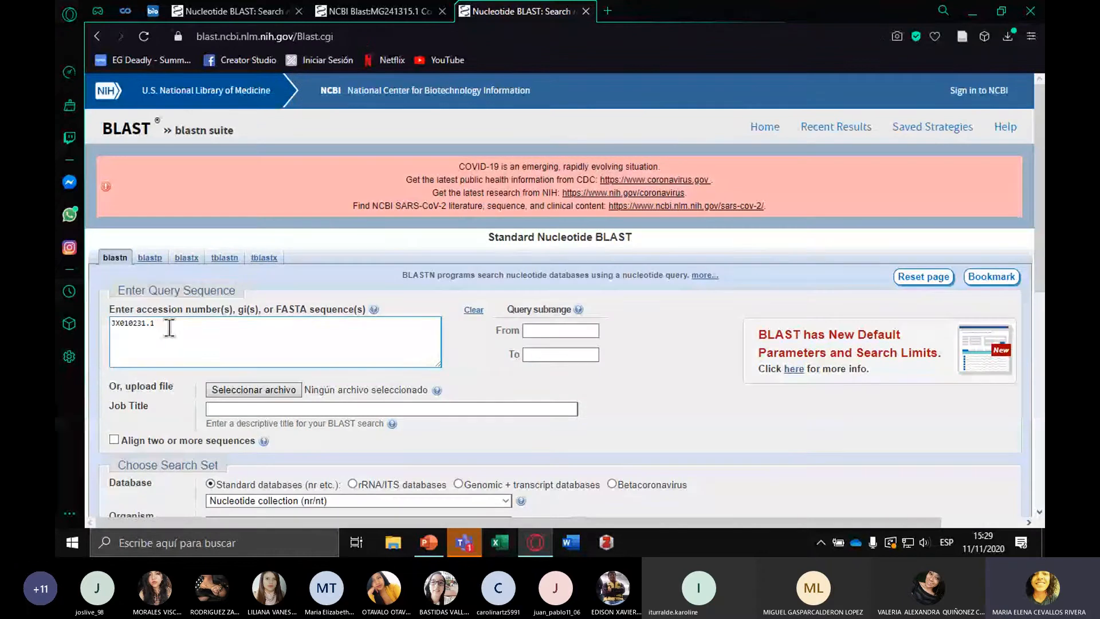
pyautogui.moveTo(169, 328); pyautogui.dragTo(106, 335)
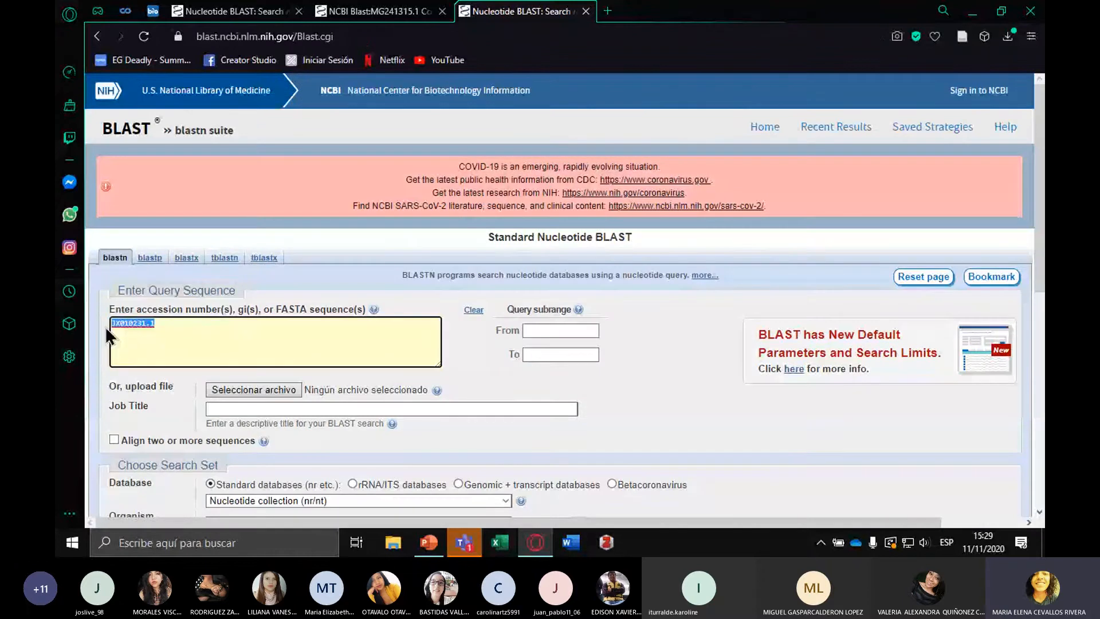
pyautogui.click(201, 332)
pyautogui.scroll(-4, 630, 358)
pyautogui.scroll(-3, 633, 359)
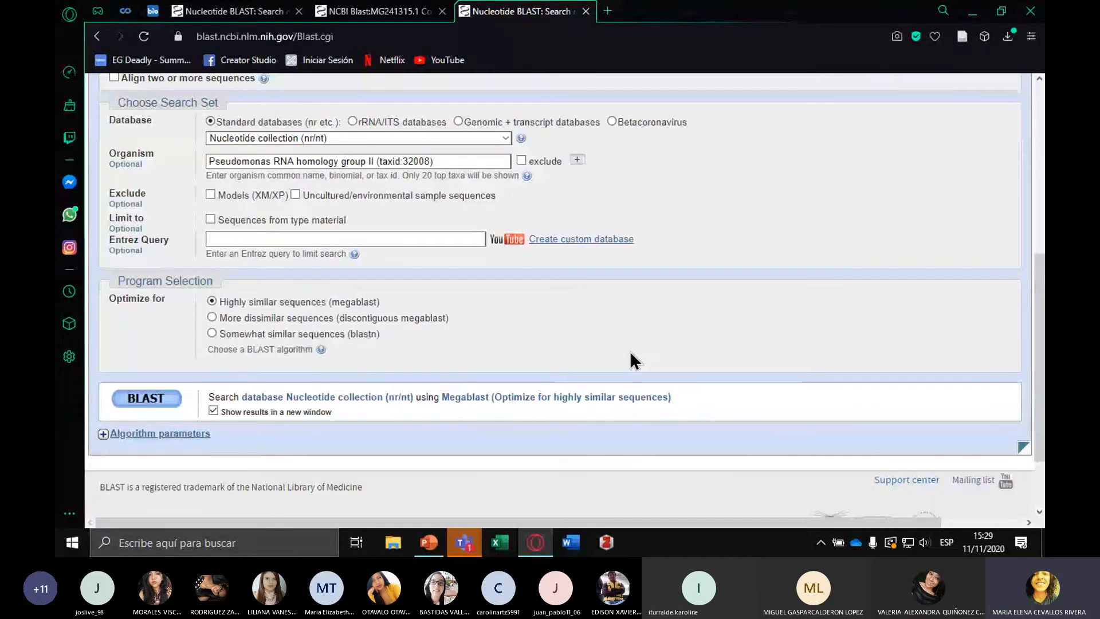
pyautogui.scroll(4, 585, 371)
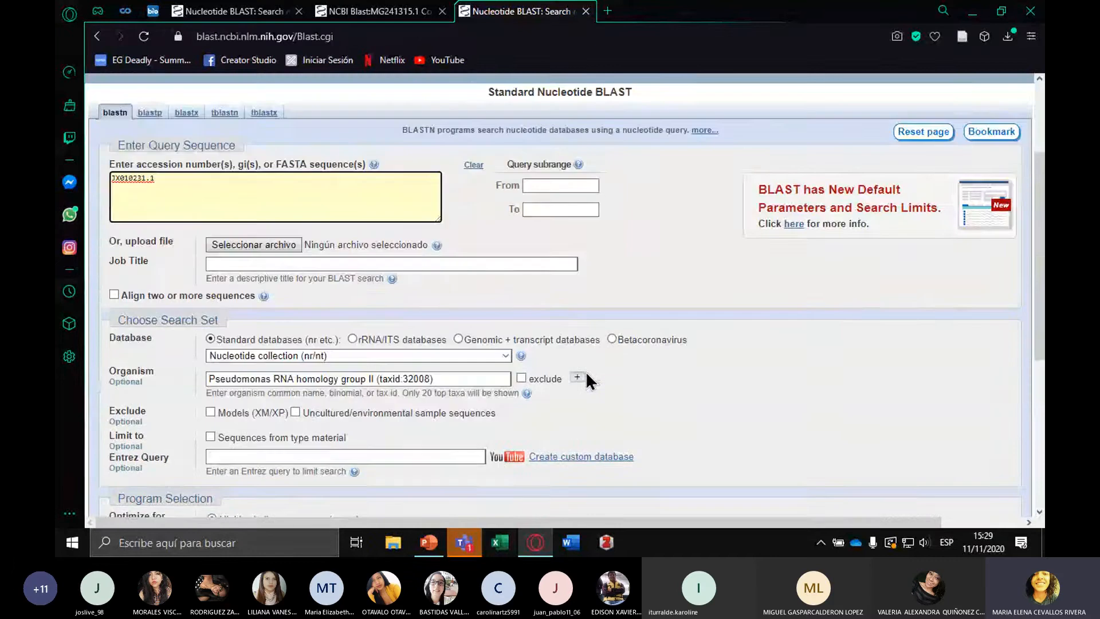
pyautogui.scroll(-4, 586, 373)
pyautogui.click(154, 399)
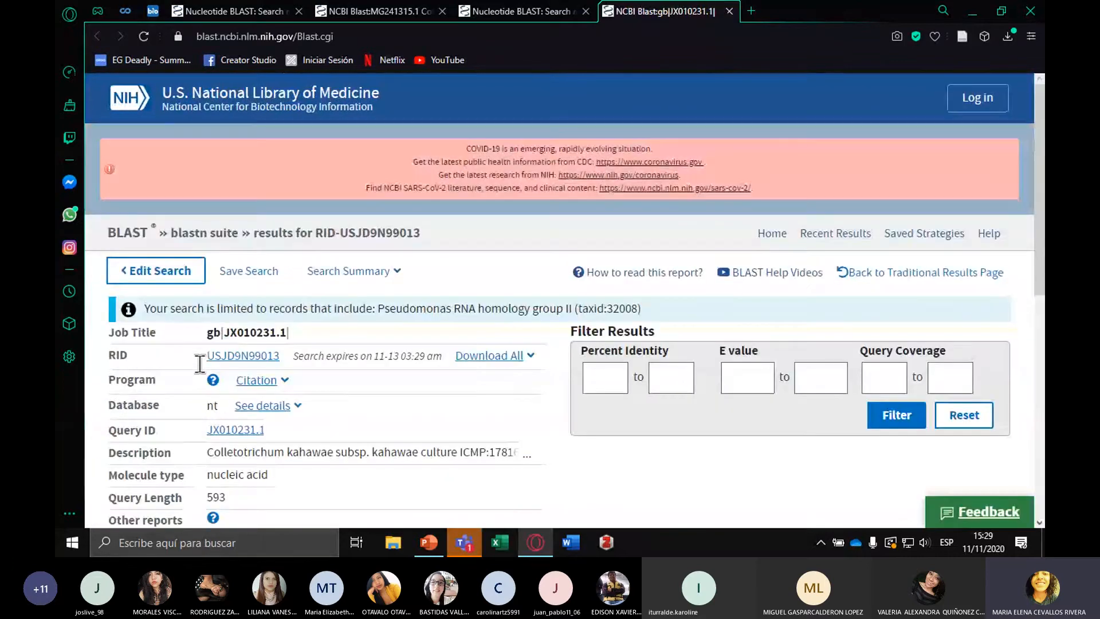
# Review the JX010231.1 BLAST report, including its query details, result filters and similarity notice
pyautogui.scroll(-1, 200, 364)
pyautogui.scroll(-7, 200, 364)
pyautogui.scroll(5, 198, 363)
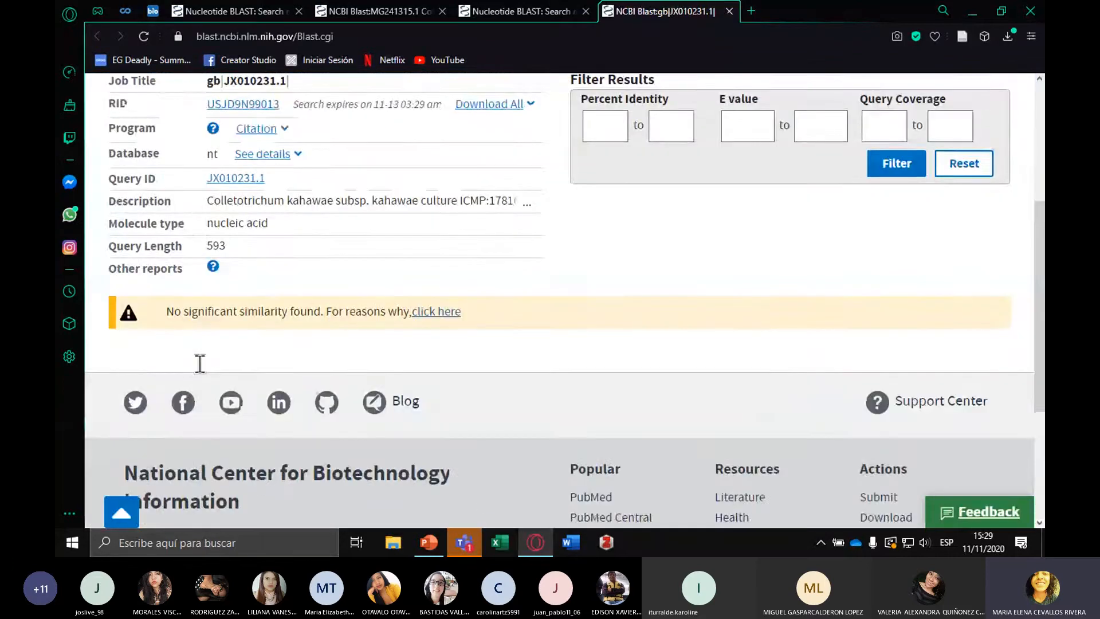
pyautogui.scroll(3, 200, 363)
pyautogui.scroll(-4, 200, 363)
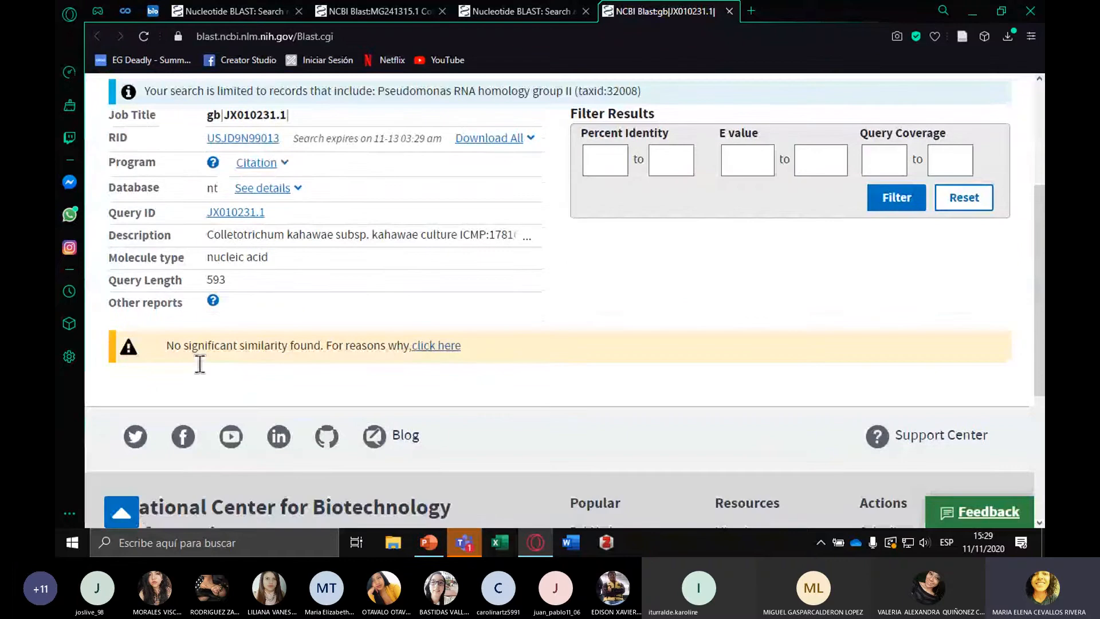
pyautogui.scroll(4, 200, 363)
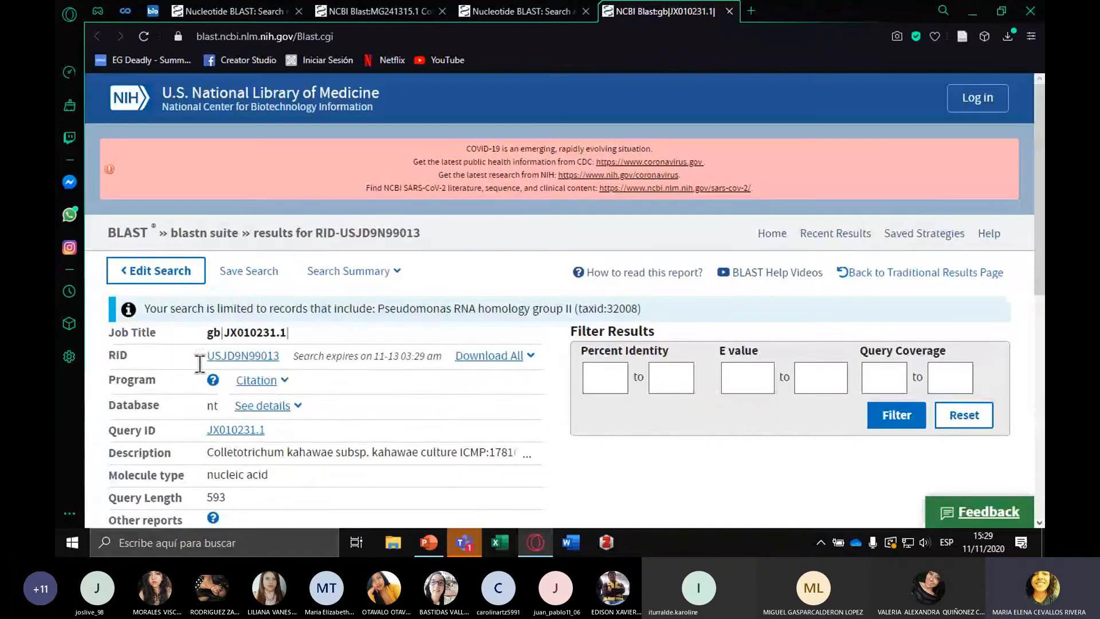
pyautogui.click(284, 97)
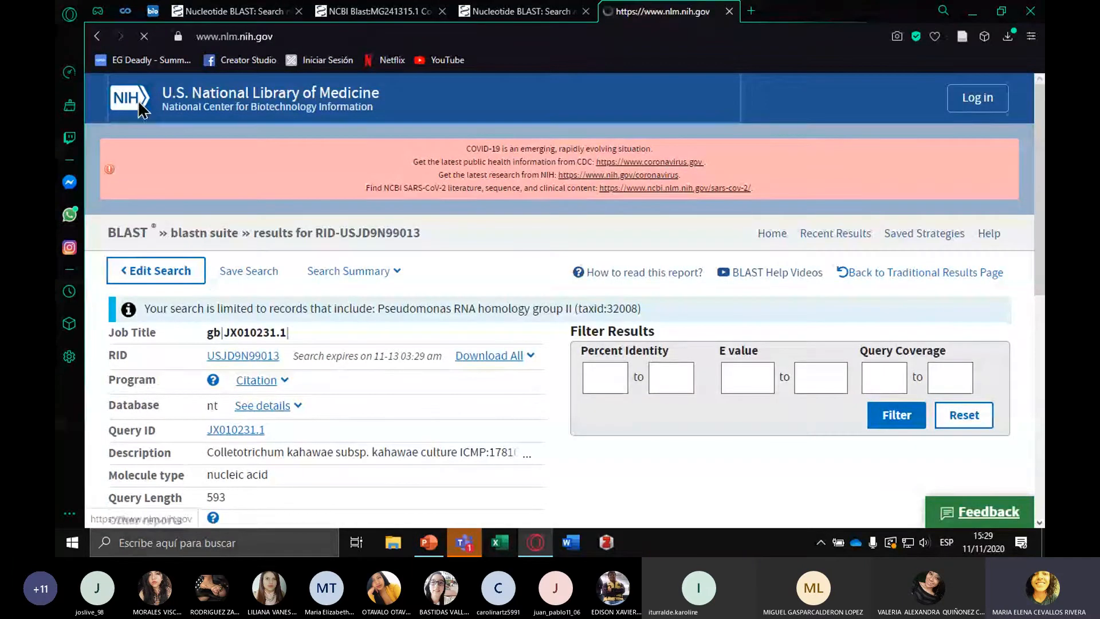
pyautogui.hotkey('ctrl', 'shift', 'Tab')
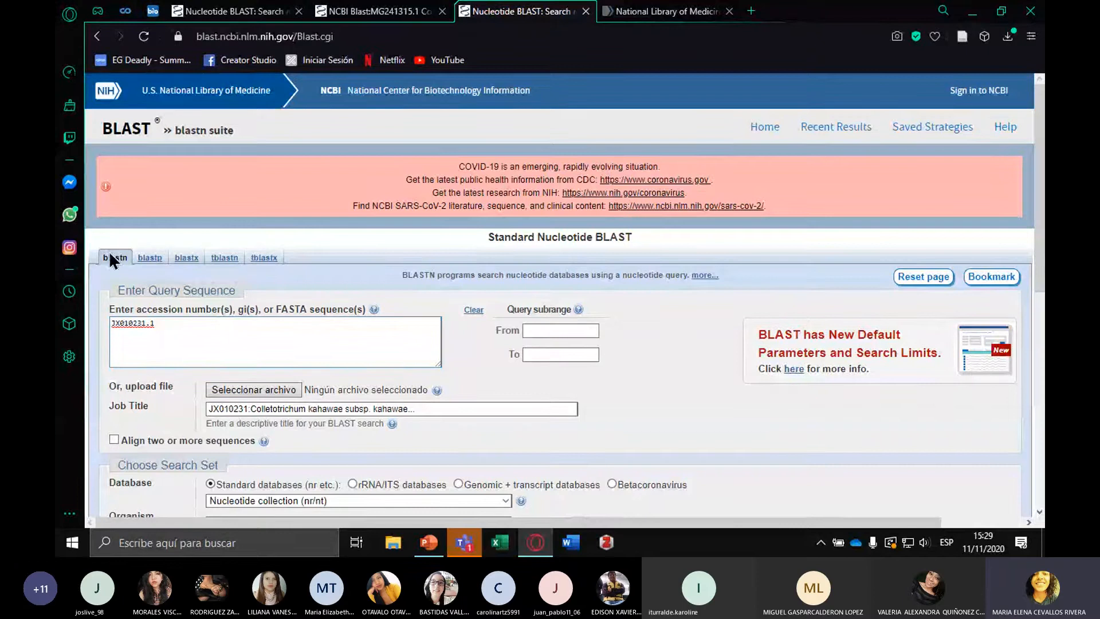
pyautogui.click(382, 11)
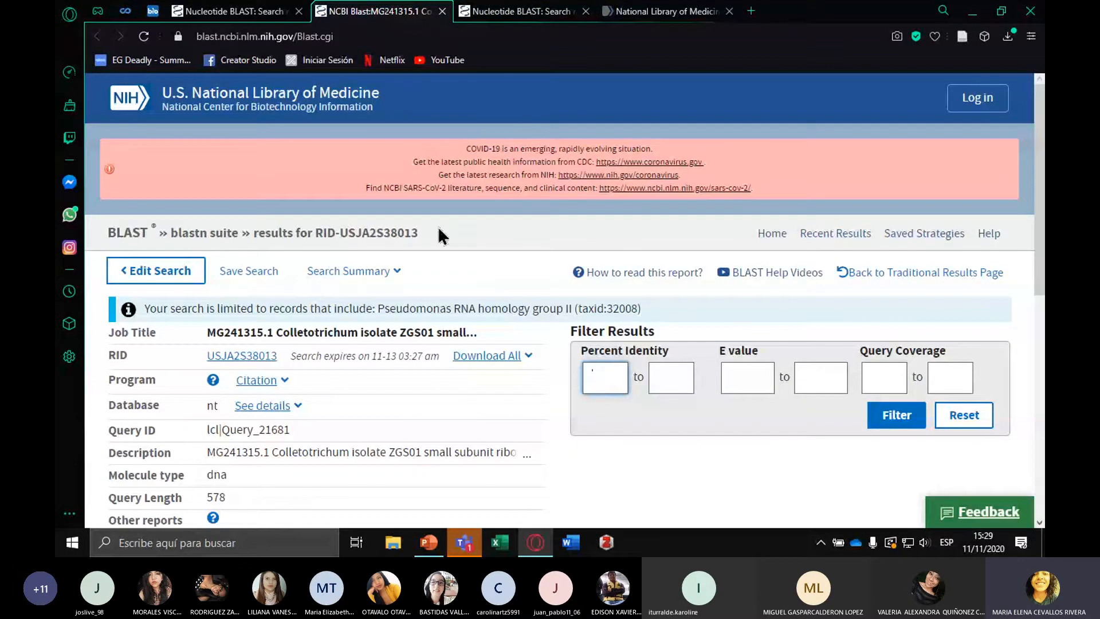
pyautogui.hotkey('ctrl', 'Tab')
pyautogui.click(619, 17)
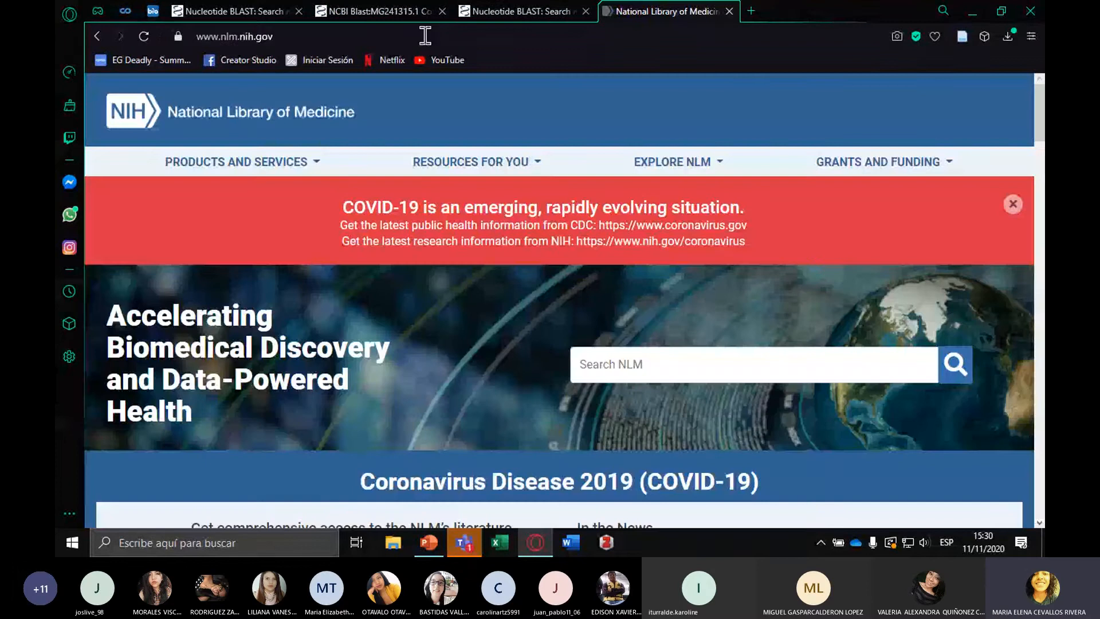
pyautogui.click(520, 13)
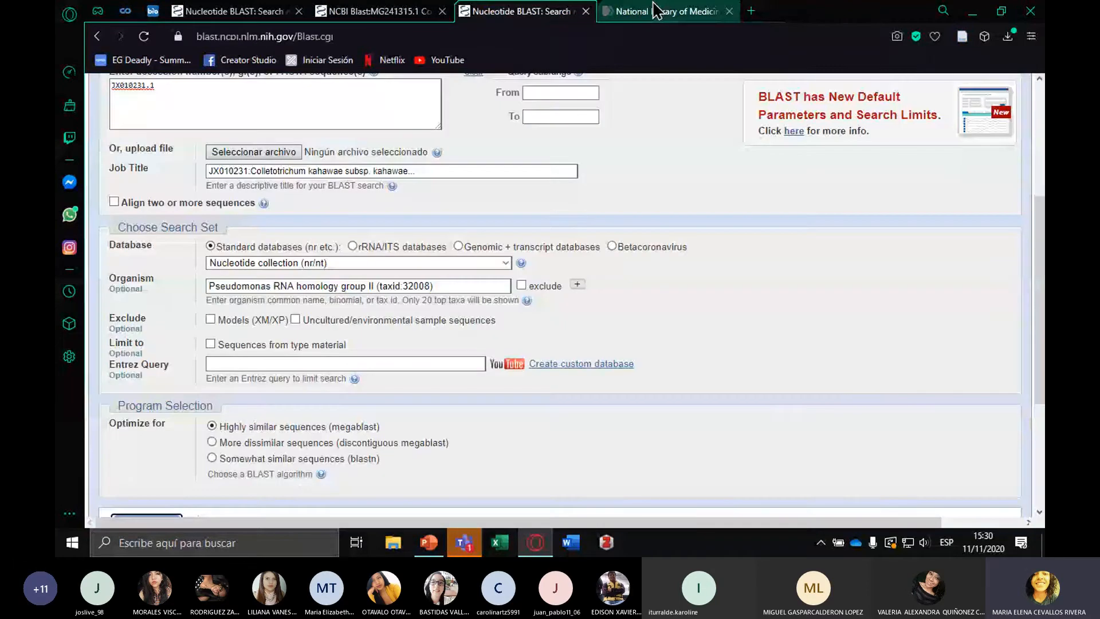
pyautogui.click(656, 10)
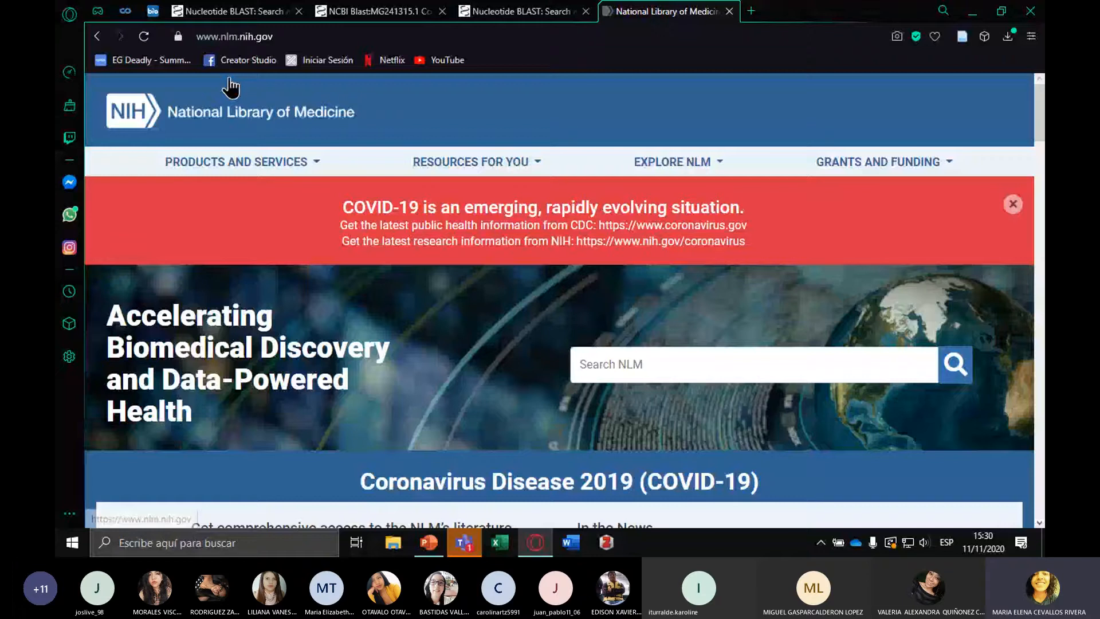
# Return to the JX010231.1 report and examine the BLAST FAQ page linked from its "No significant similarity found" notice
pyautogui.hotkey('alt', 'Left')
pyautogui.click(436, 200)
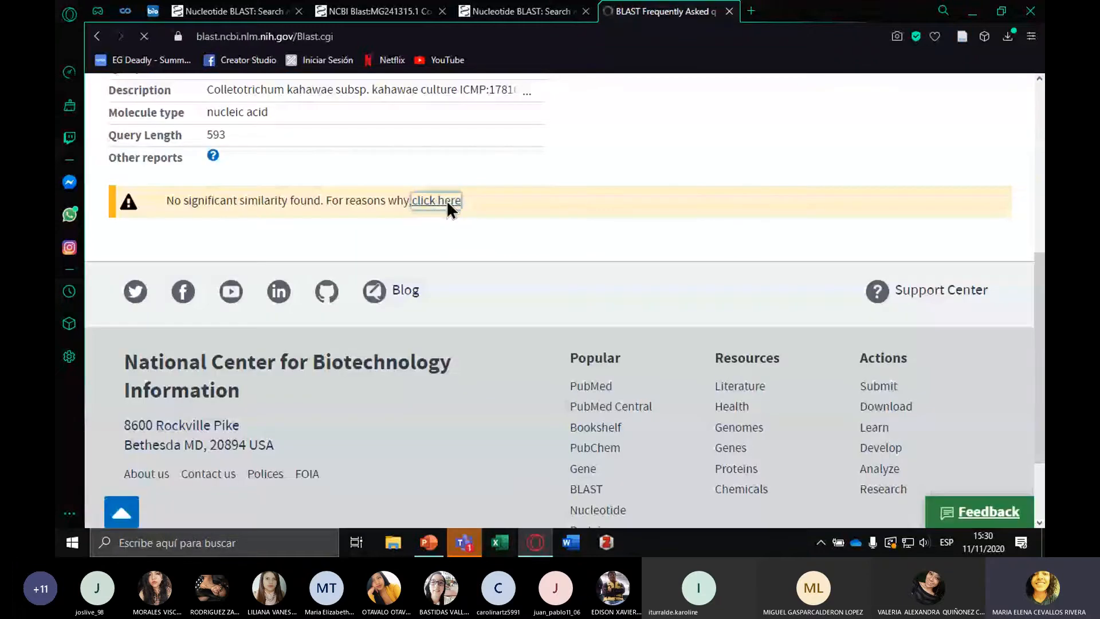
pyautogui.scroll(-4, 697, 283)
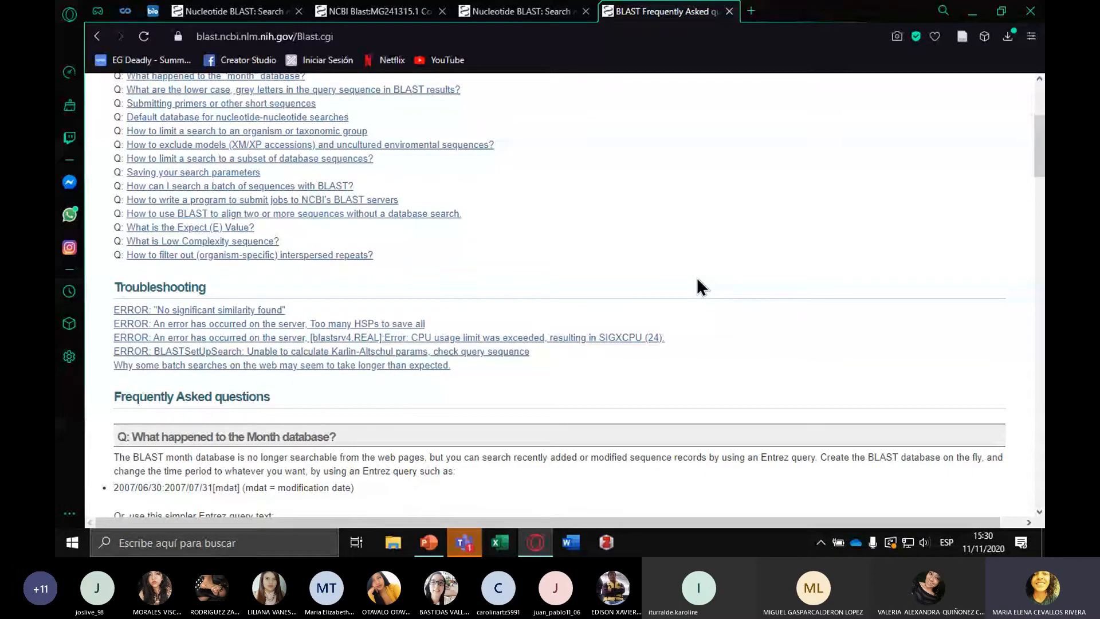
# Open the NCBI Nucleotide home page in place of the BLAST FAQ and search the database for chlorella
pyautogui.click(286, 14)
pyautogui.click(375, 12)
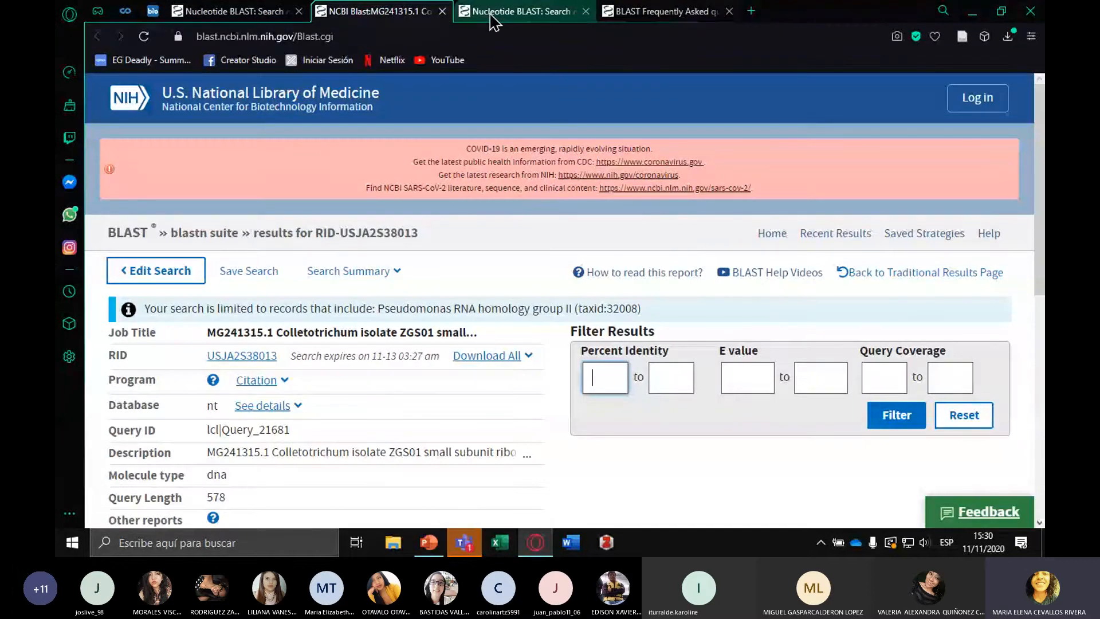
pyautogui.click(664, 12)
pyautogui.click(236, 94)
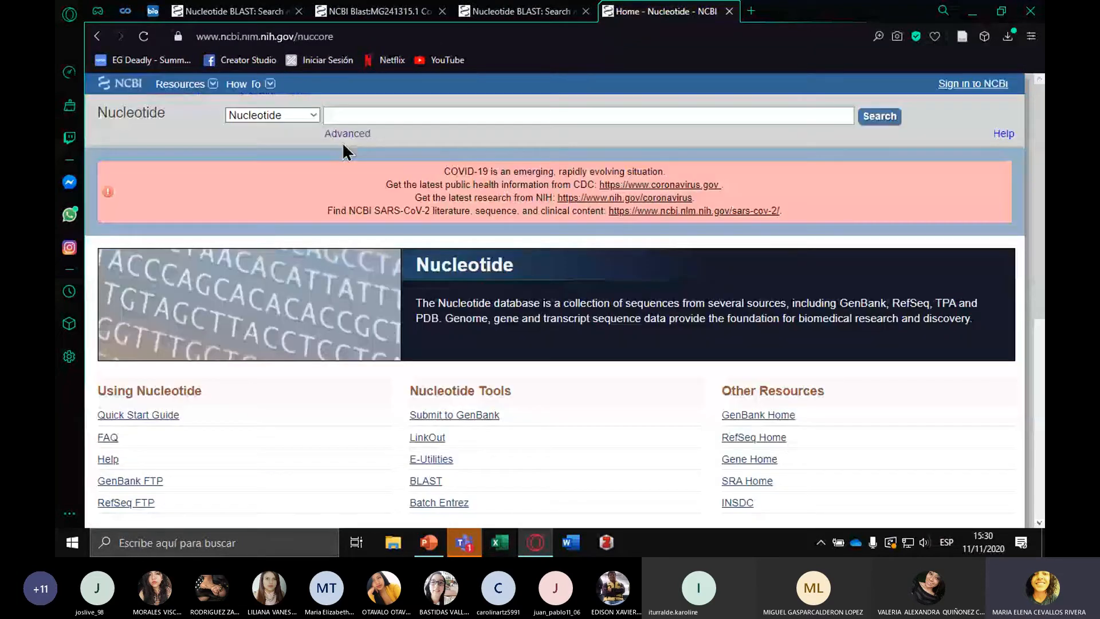
pyautogui.click(353, 113)
pyautogui.write('chlorella')
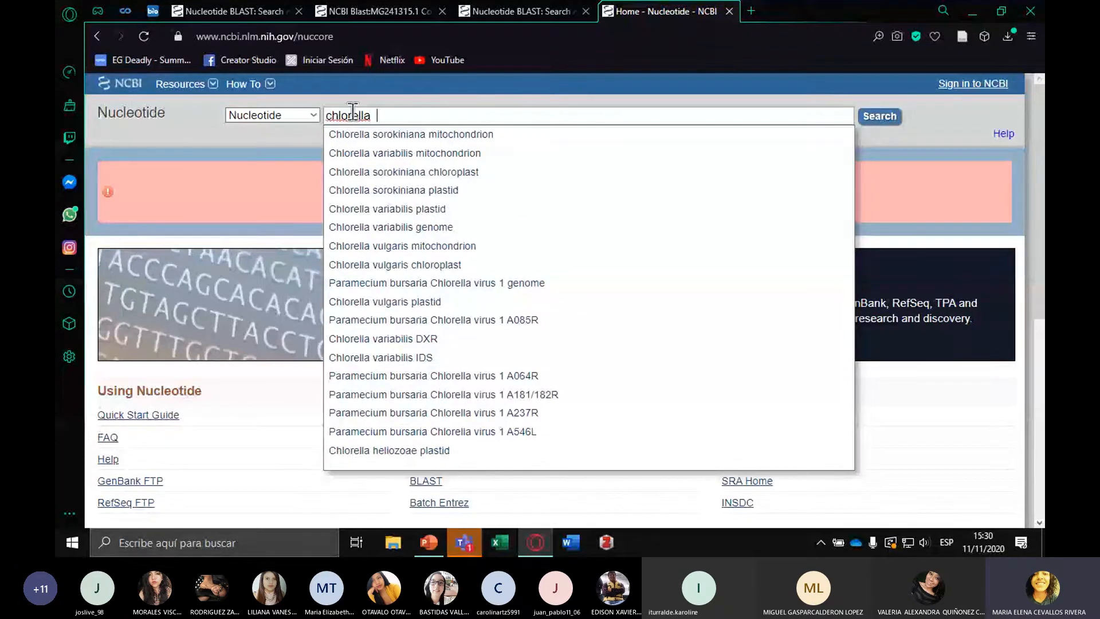
pyautogui.press('Return')
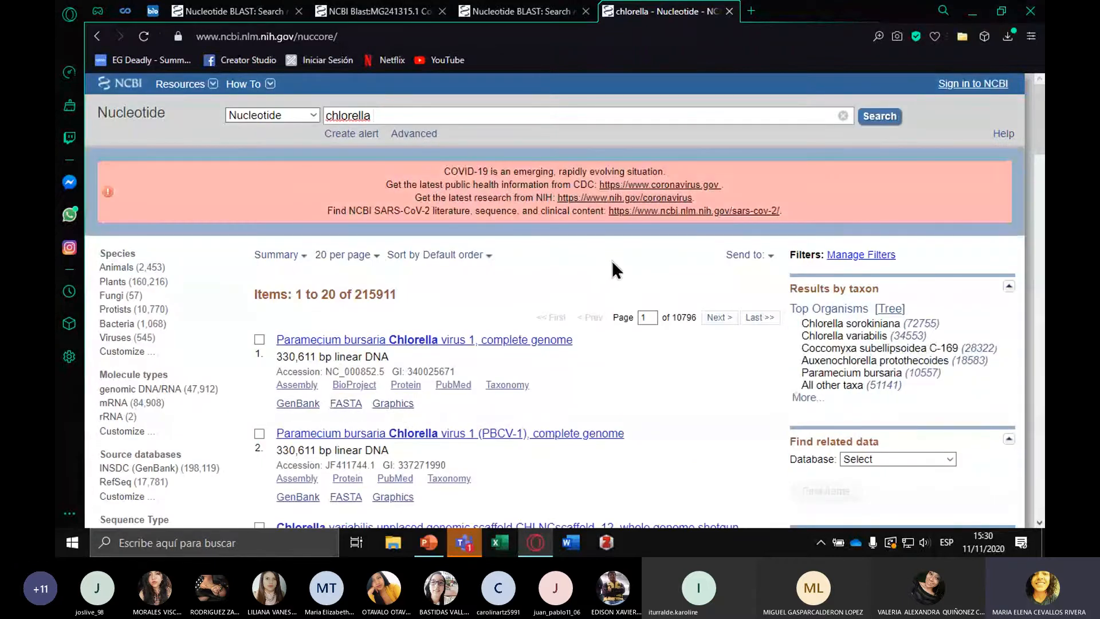
# Restrict the chlorella results to the organism Chlorella variabilis and look through the listed sequences
pyautogui.click(901, 342)
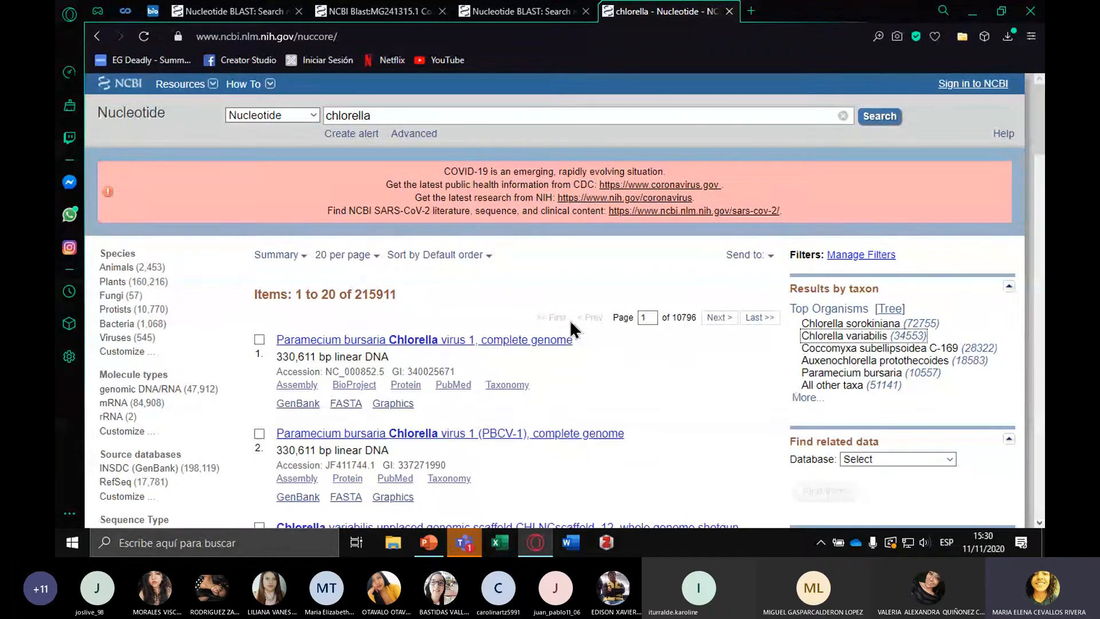
pyautogui.click(913, 337)
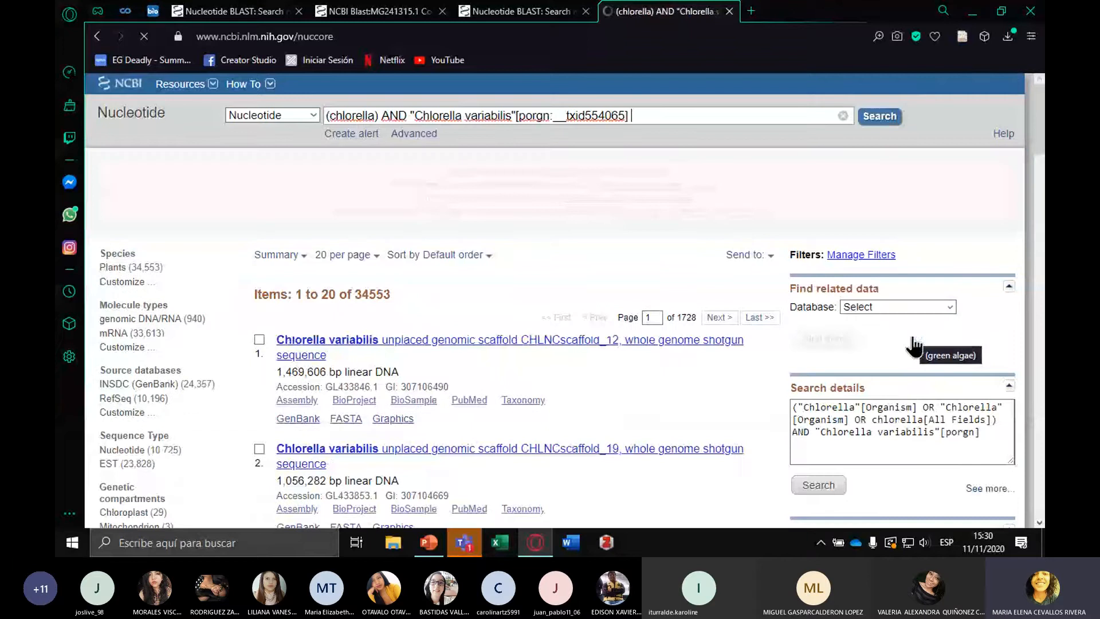
pyautogui.scroll(-1, 611, 295)
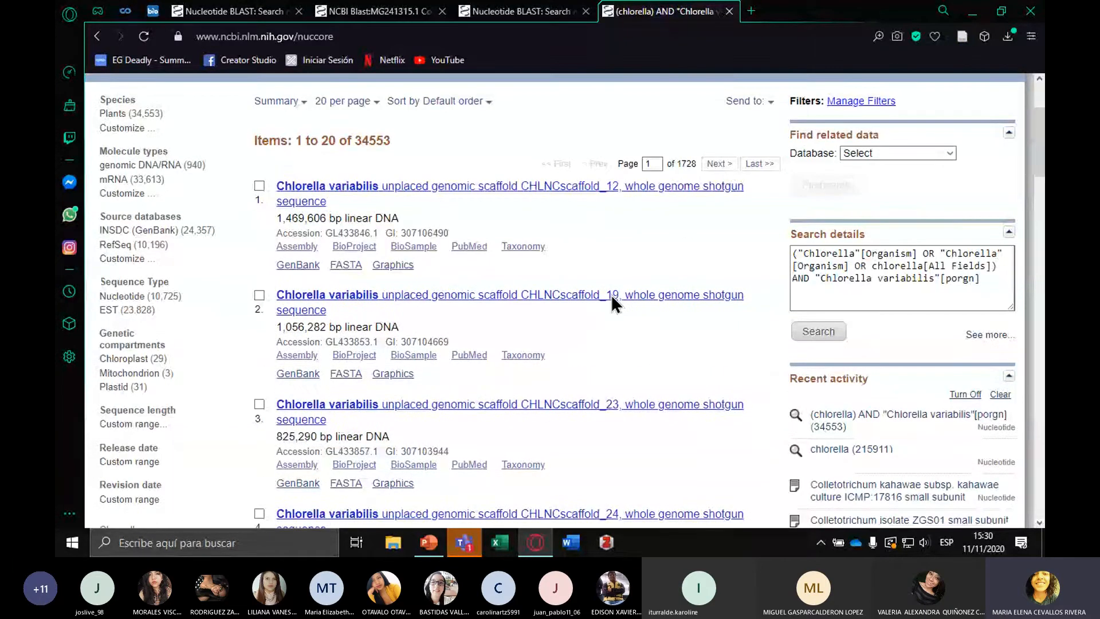
pyautogui.scroll(-5, 610, 294)
pyautogui.scroll(-1, 610, 294)
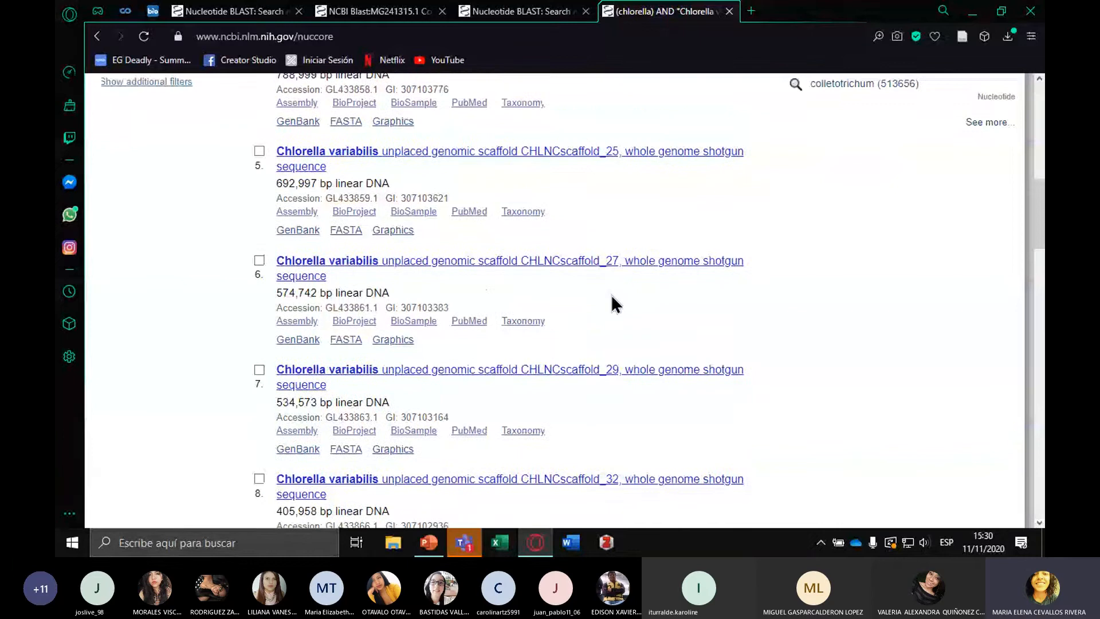
pyautogui.scroll(10, 614, 303)
# Switch the search database to Gene, remove the Chlorella variabilis restriction from the query, and search for chlorella
pyautogui.click(312, 115)
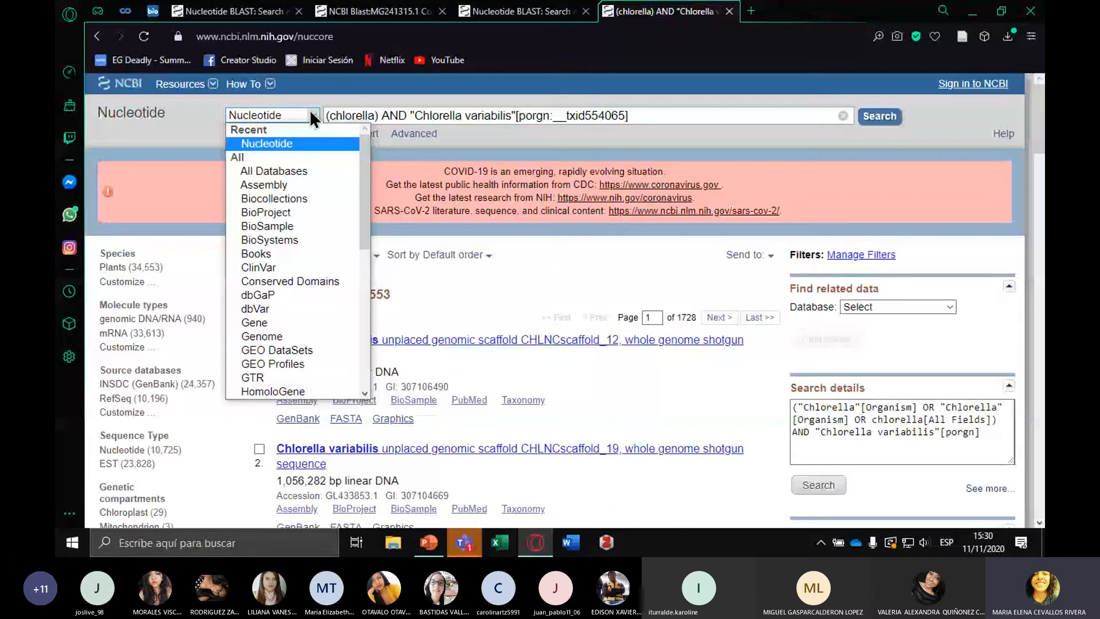
pyautogui.click(255, 322)
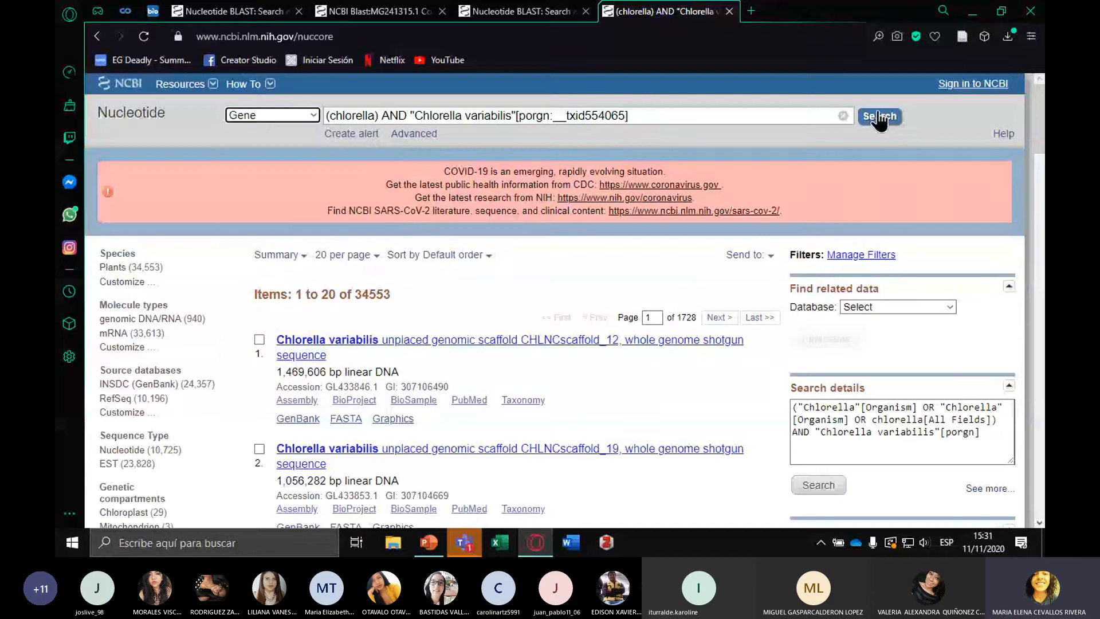
pyautogui.moveTo(633, 116); pyautogui.dragTo(385, 118)
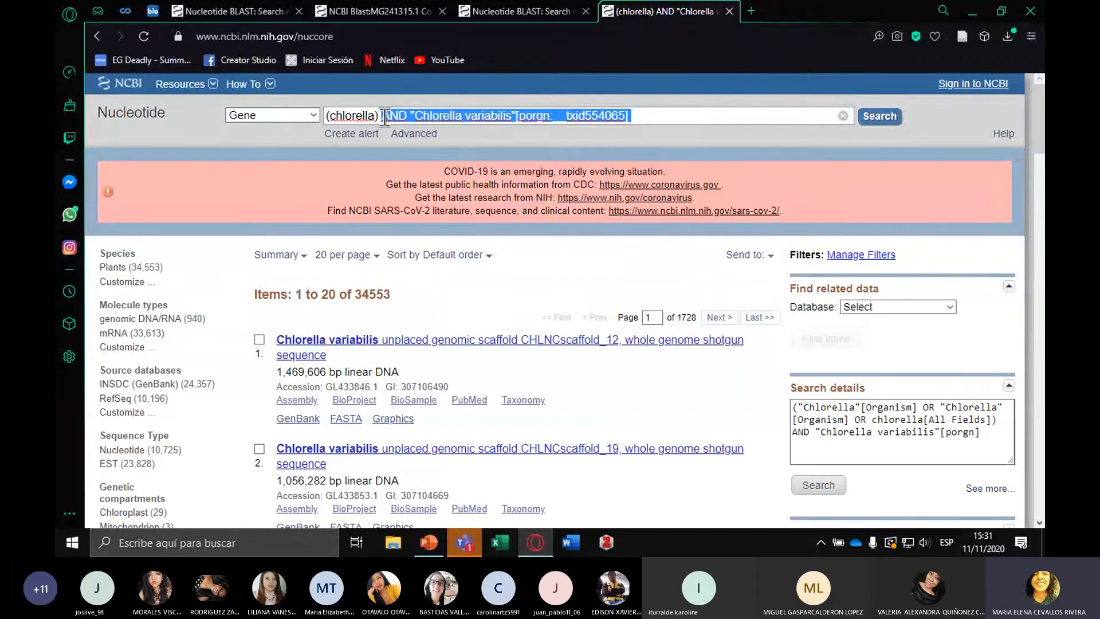
pyautogui.press('BackSpace')
pyautogui.press('Return')
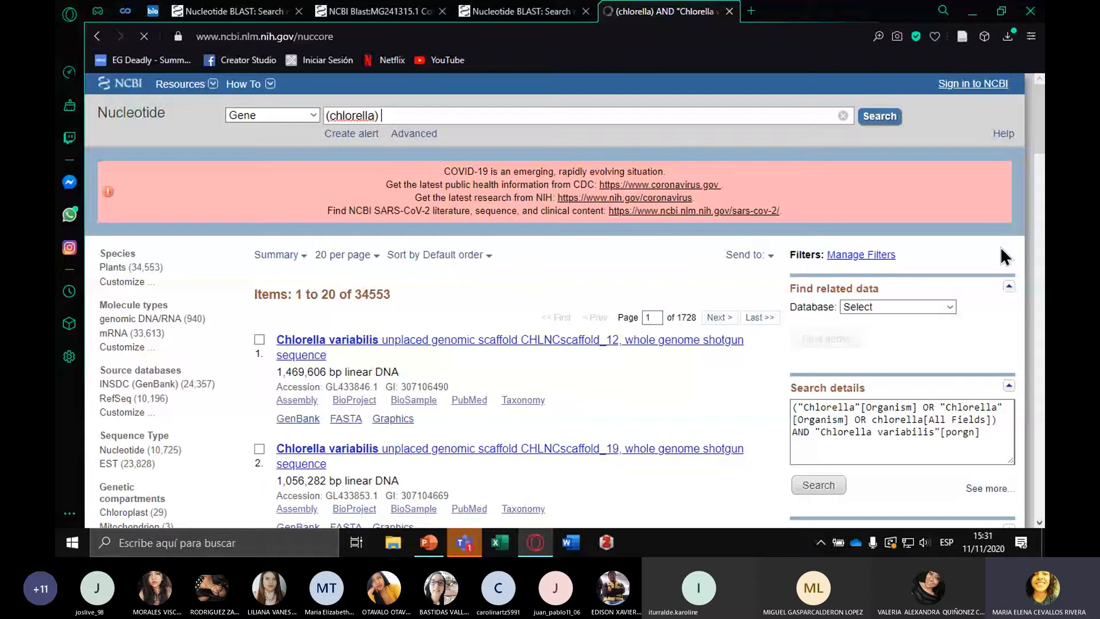
# Open the CHLNCDRAFT_31463 gene record, dismiss the browser warning, and display its genomic sequence in FASTA format
pyautogui.scroll(-2, 304, 255)
pyautogui.click(307, 259)
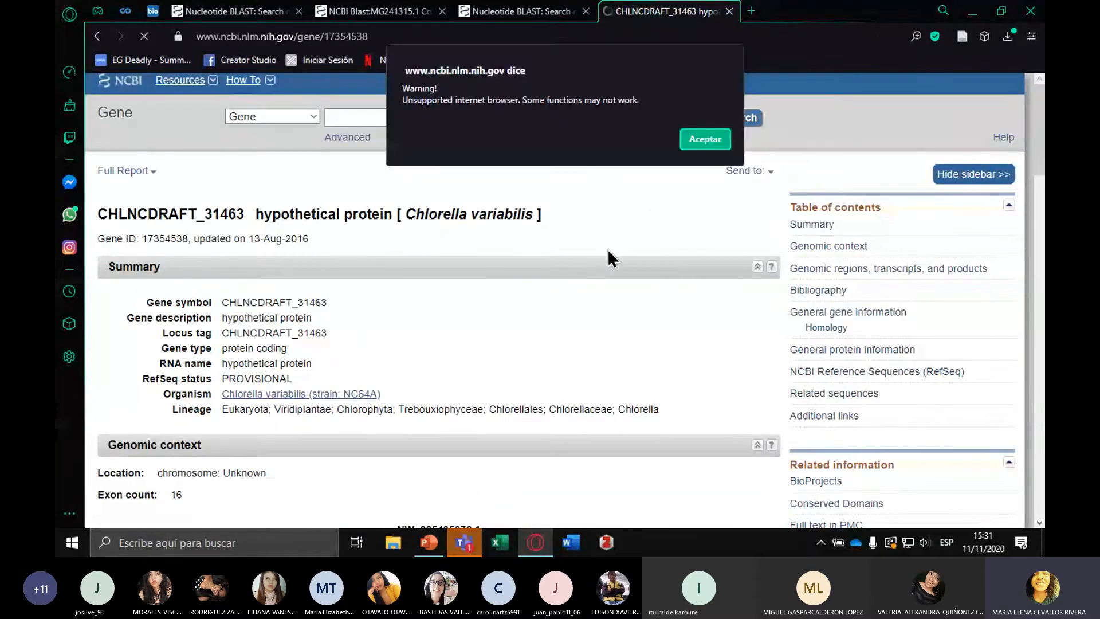
pyautogui.press('Return')
pyautogui.scroll(-2, 628, 264)
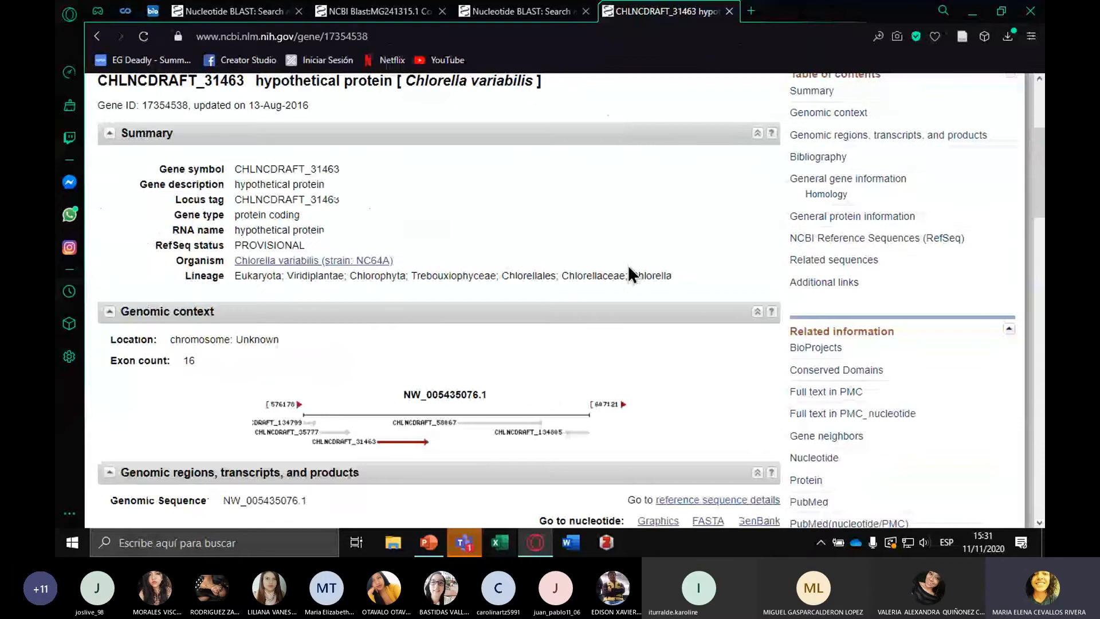
pyautogui.scroll(-3, 627, 265)
pyautogui.click(705, 303)
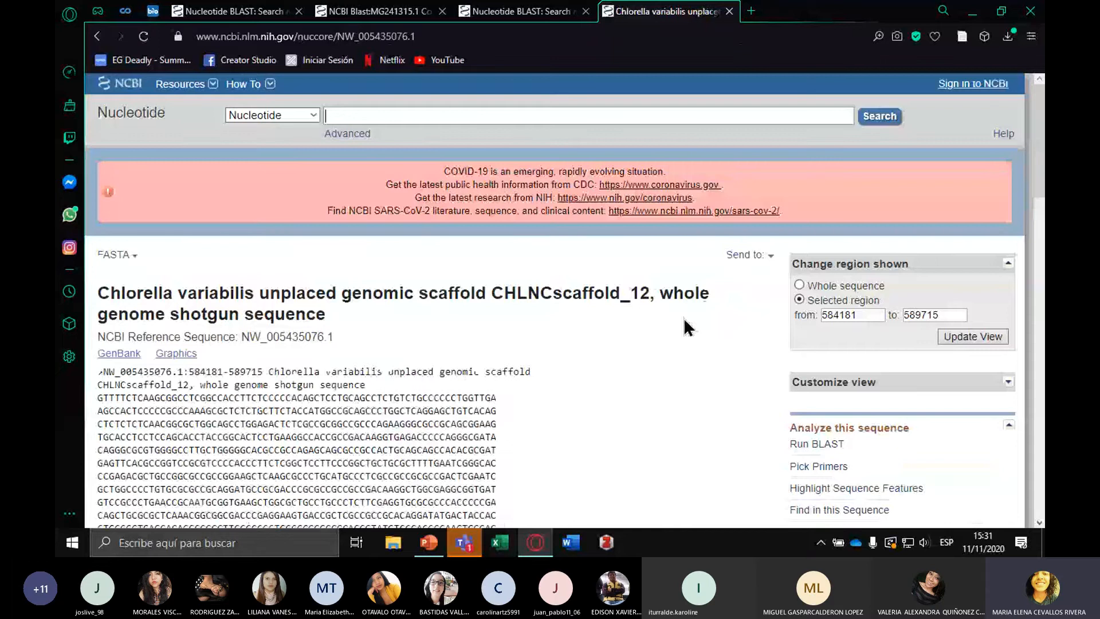
# Send the displayed Chlorella variabilis region to Nucleotide BLAST and run megablast against nr/nt with the prefilled settings
pyautogui.scroll(-1, 682, 318)
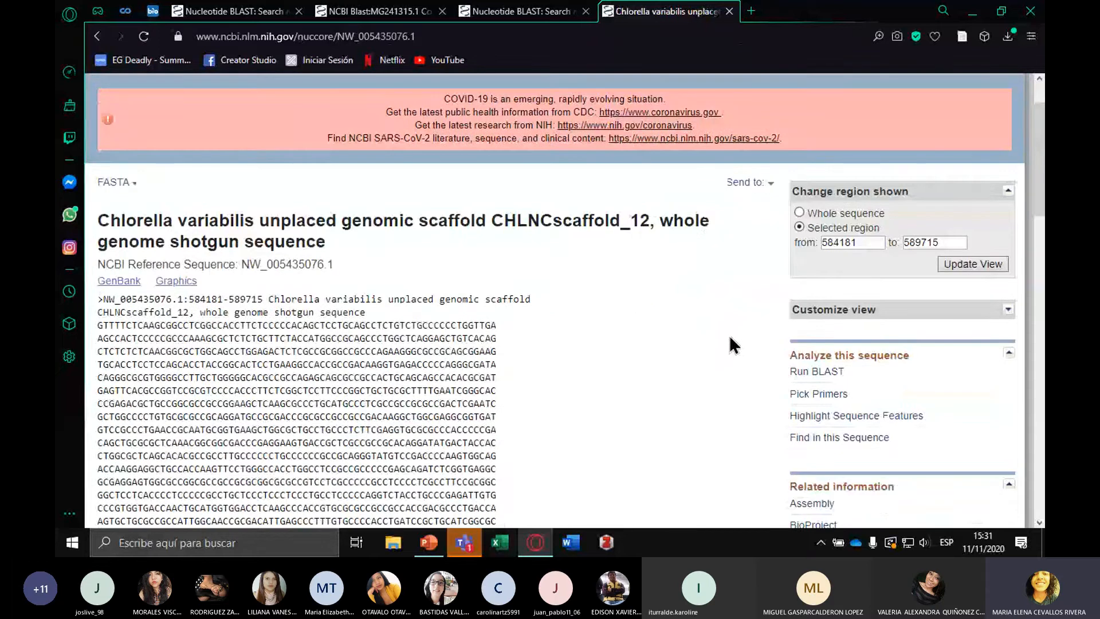
pyautogui.click(803, 372)
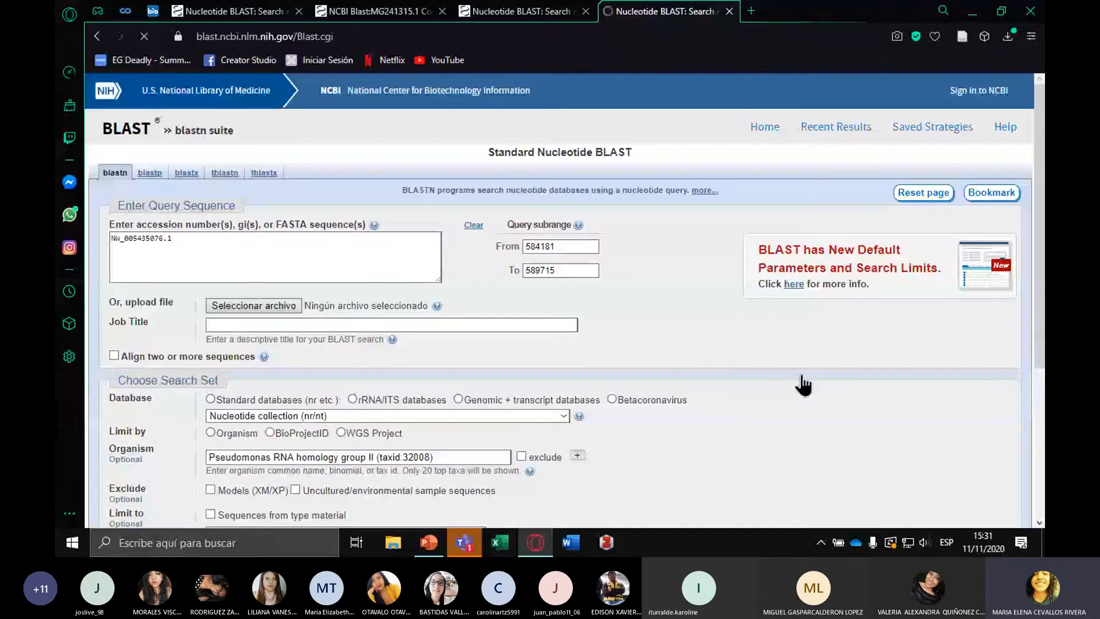
pyautogui.scroll(-5, 639, 334)
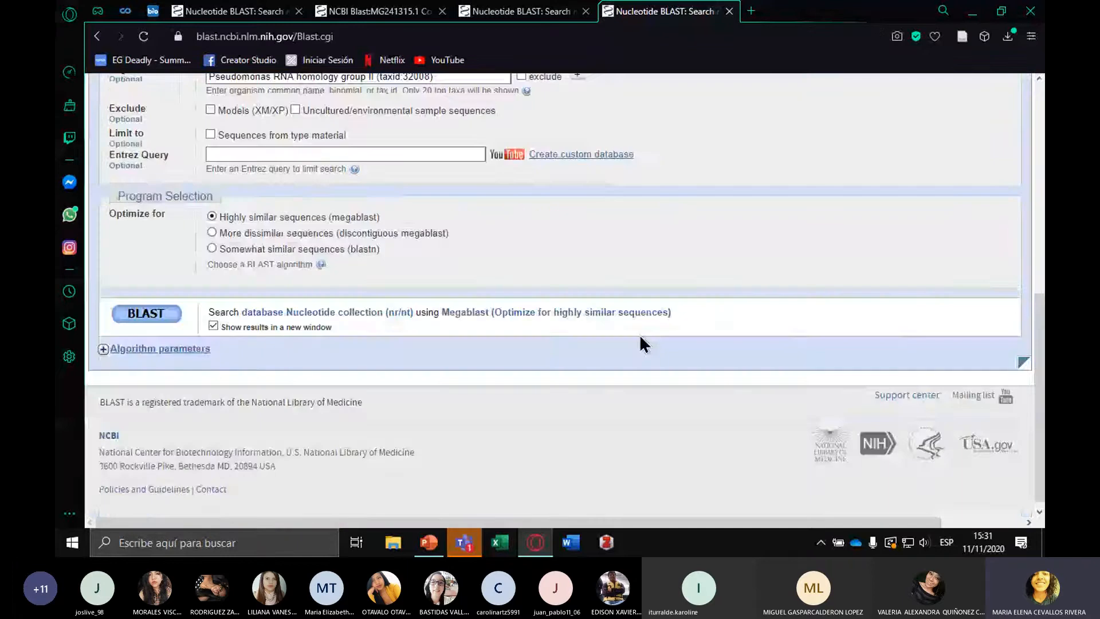
pyautogui.click(121, 317)
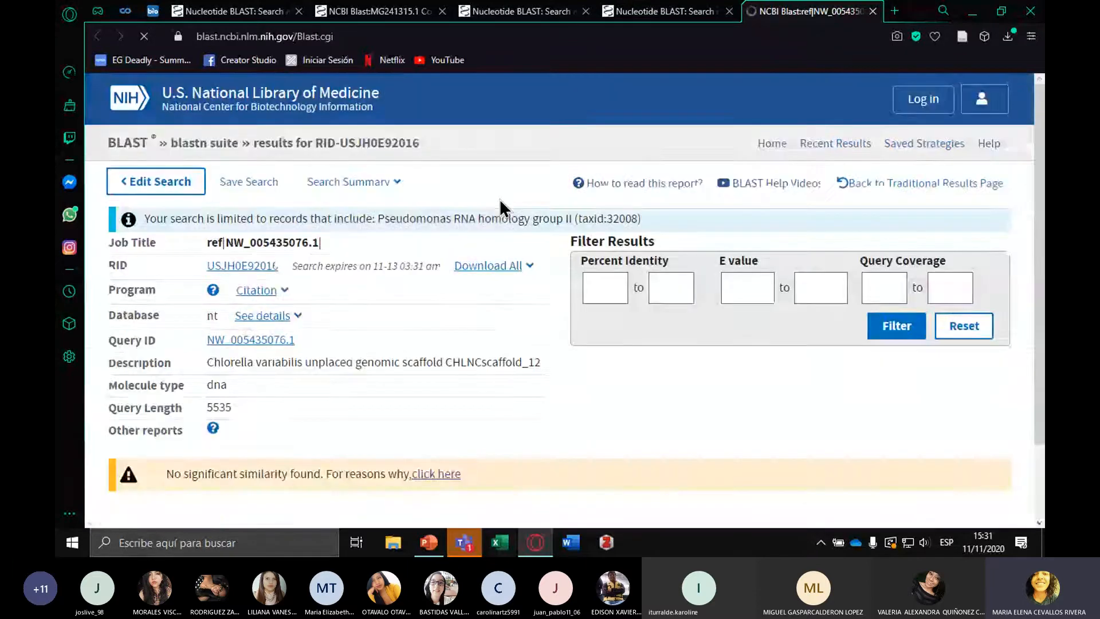
# Review the NW_005435076.1 BLAST report and check the organism and program settings in its search form
pyautogui.scroll(-3, 500, 208)
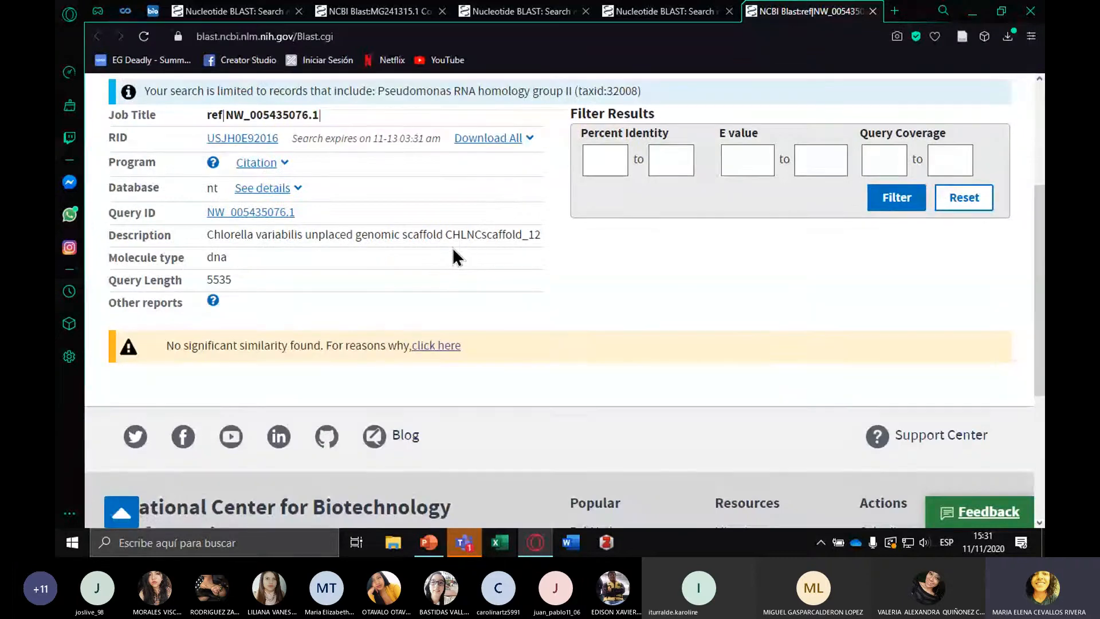
pyautogui.scroll(3, 452, 258)
pyautogui.hotkey('ctrl', 'Tab')
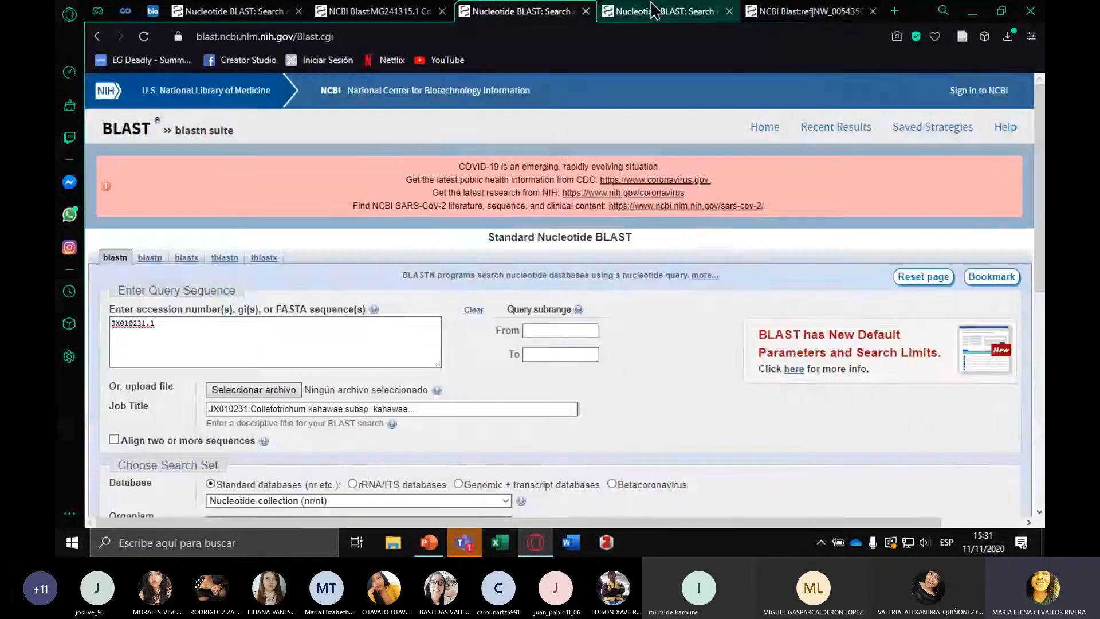
pyautogui.scroll(-10, 324, 189)
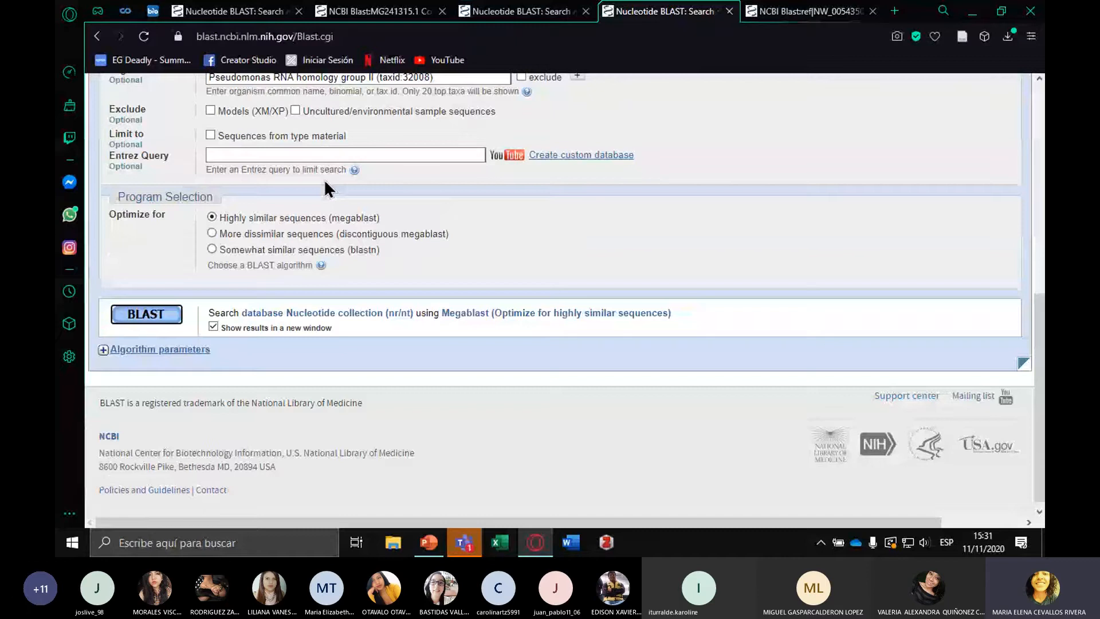
pyautogui.hotkey('ctrl', 'Tab')
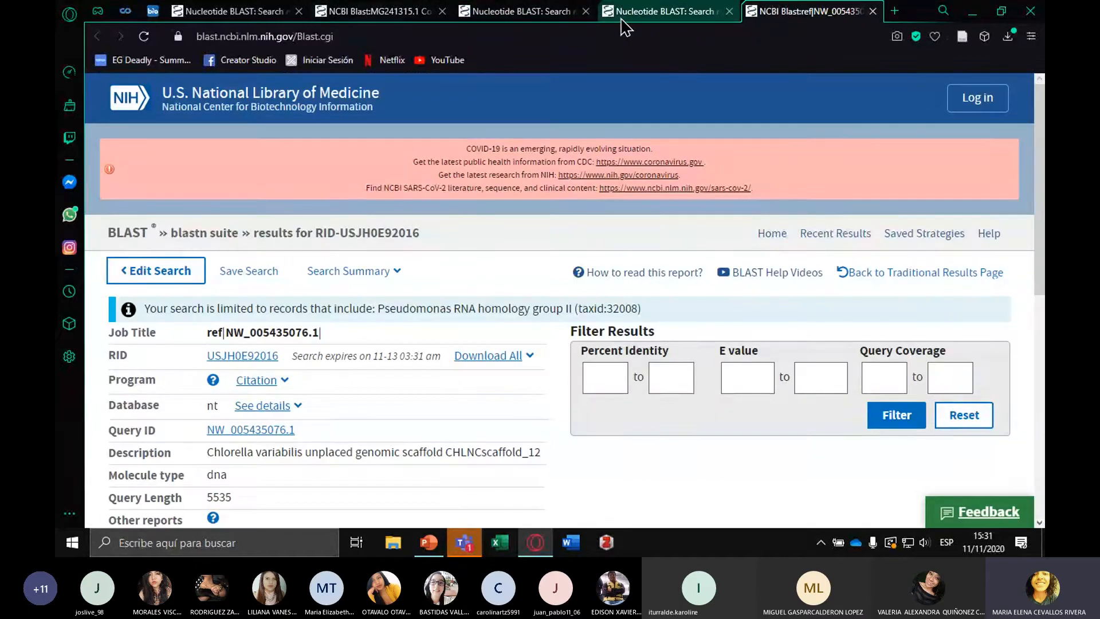
# Open the NCBI Nucleotide site in place of the NW_005435076.1 search form and search the Protein database for mus musculus
pyautogui.click(622, 21)
pyautogui.click(241, 39)
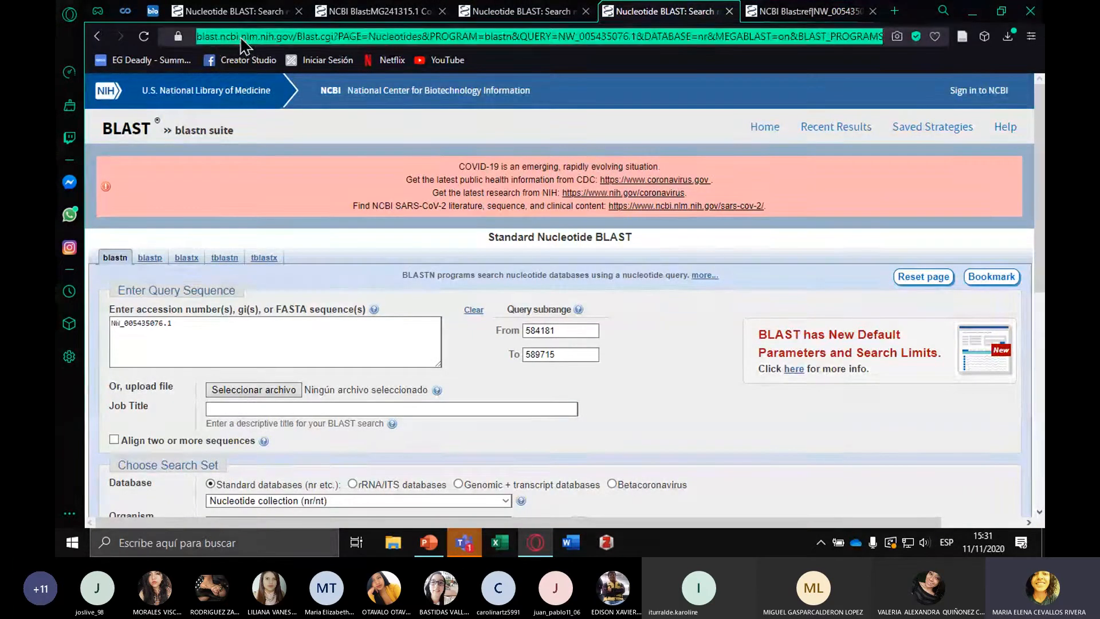
pyautogui.write('n')
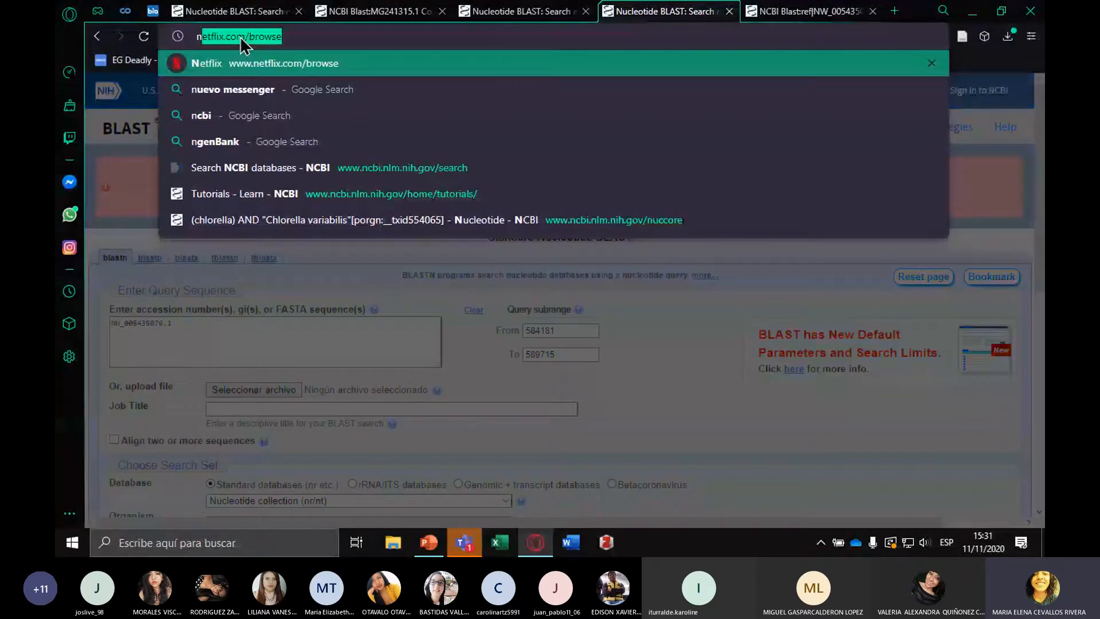
pyautogui.click(270, 217)
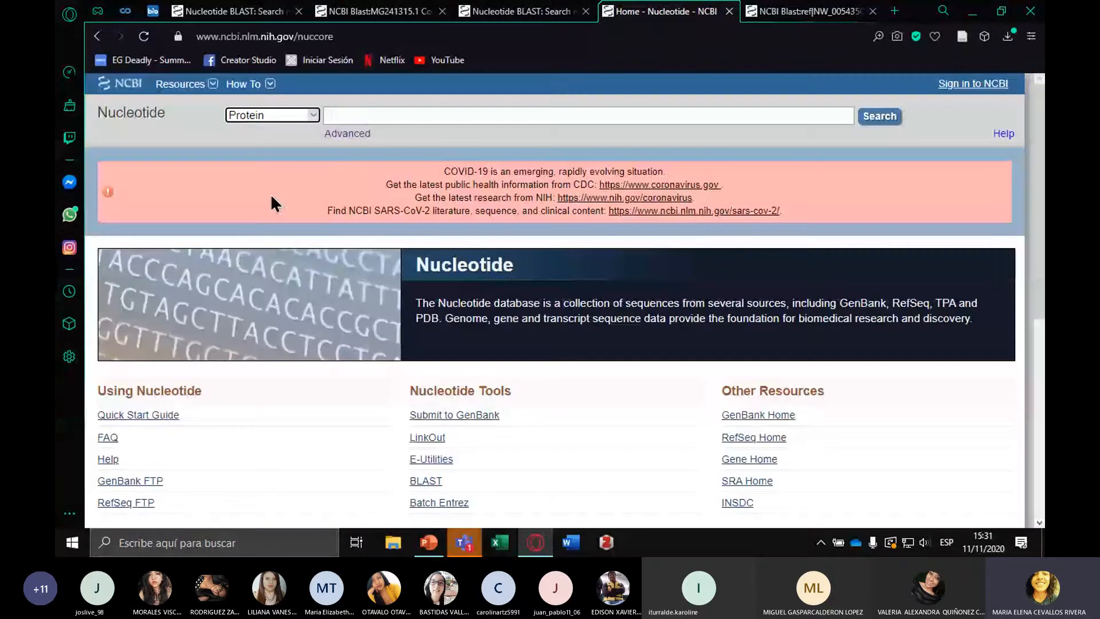
pyautogui.click(370, 114)
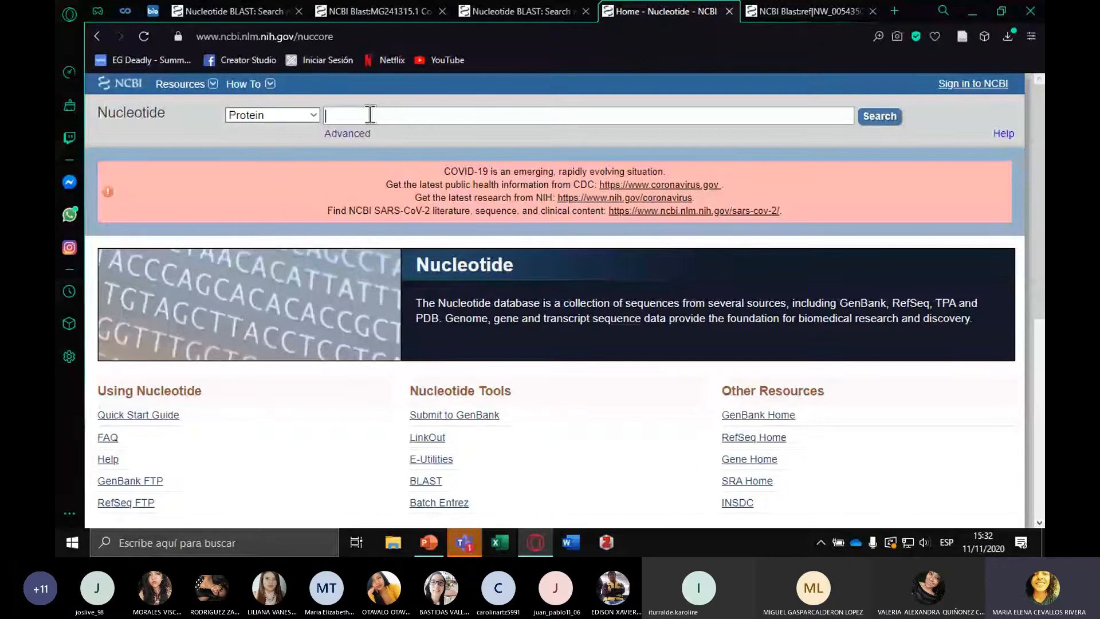
pyautogui.write('mus musculus')
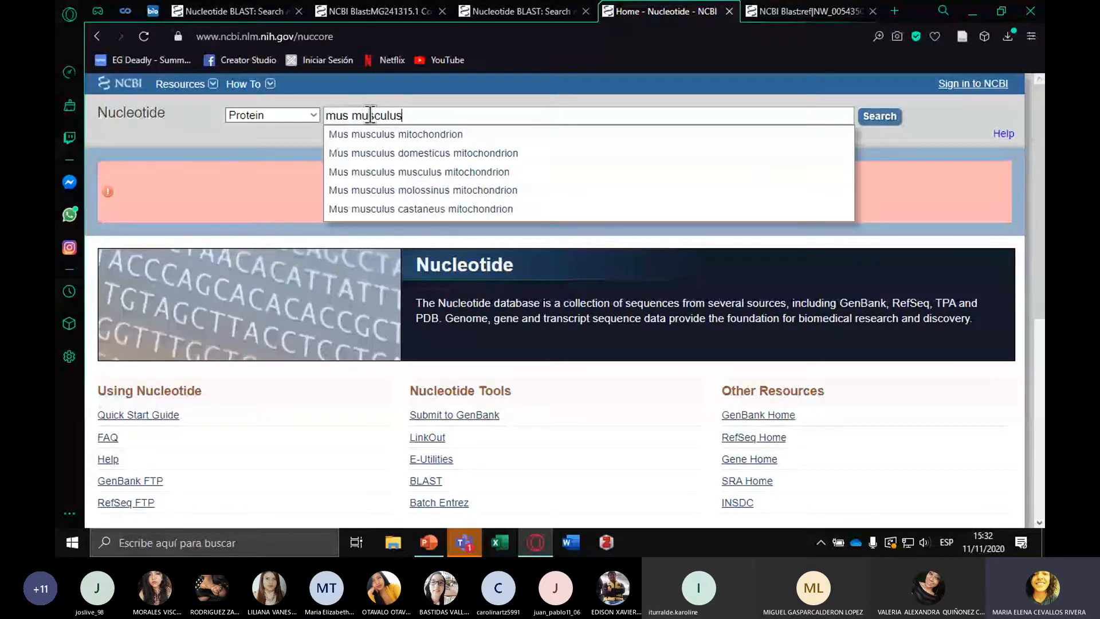
pyautogui.press('Return')
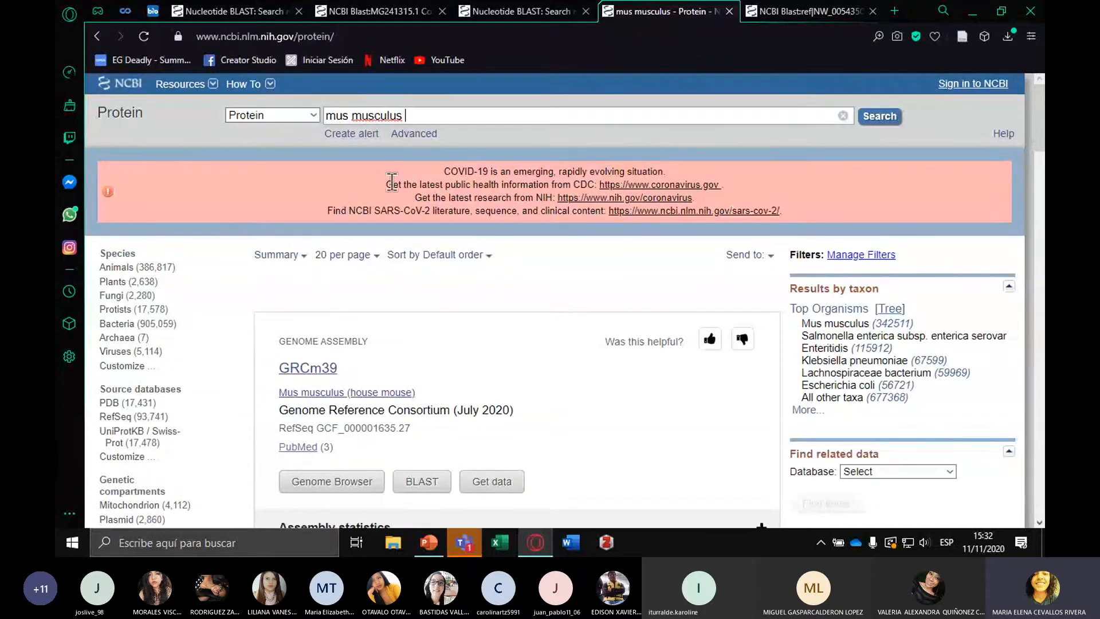
# Open the S-formylglutathione hydrolase isoform 1 record of Mus musculus and display its protein sequence in FASTA format
pyautogui.scroll(-3, 491, 274)
pyautogui.scroll(-2, 590, 284)
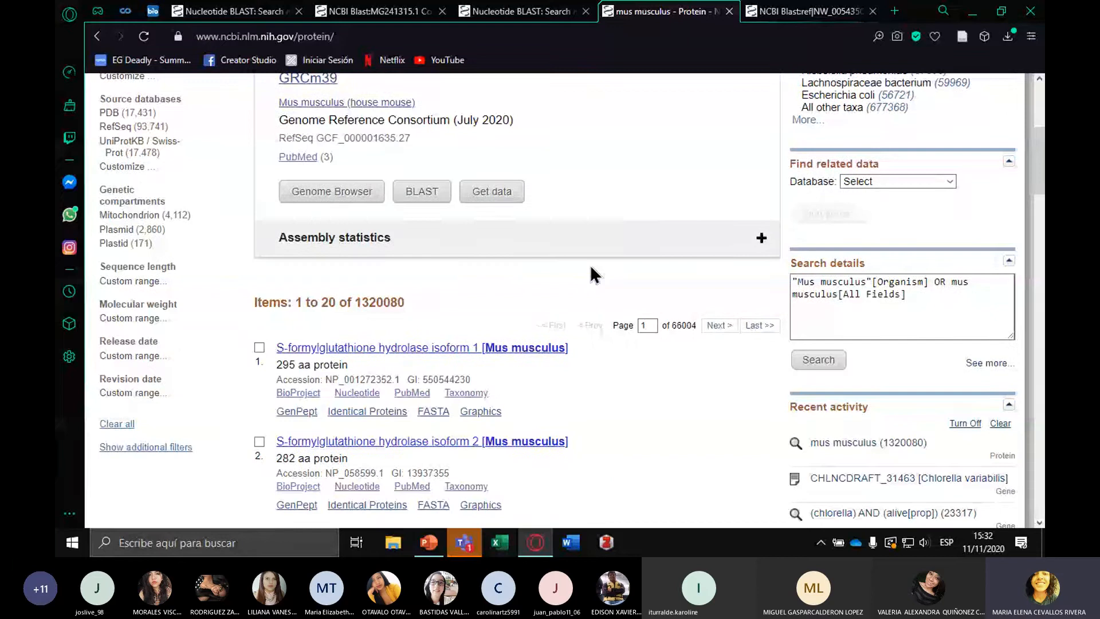
pyautogui.click(401, 349)
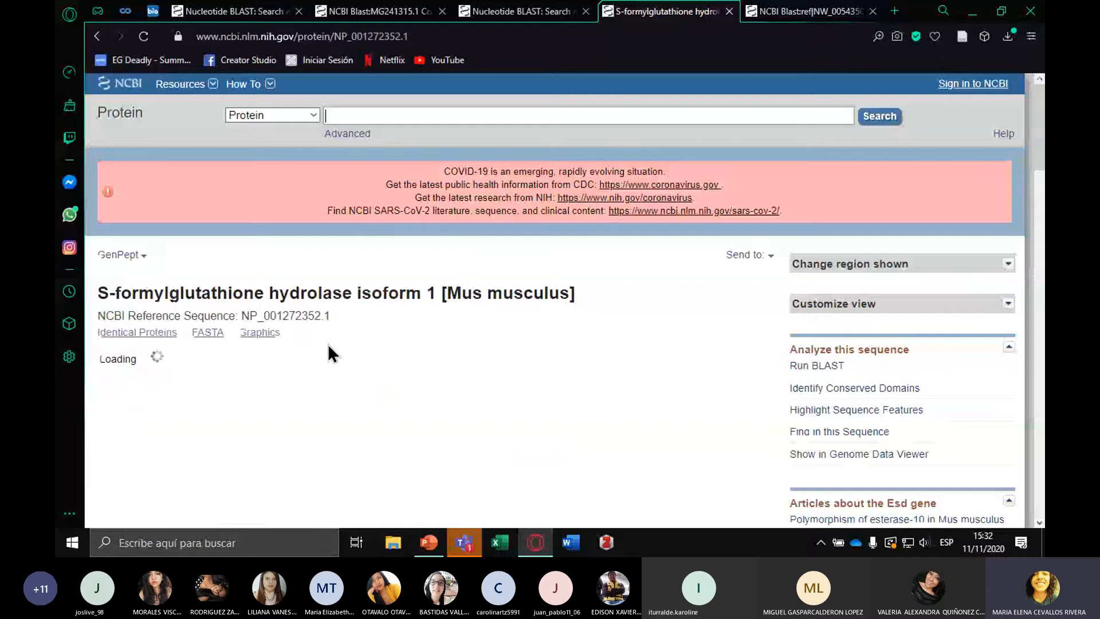
pyautogui.scroll(-2, 328, 344)
pyautogui.click(203, 189)
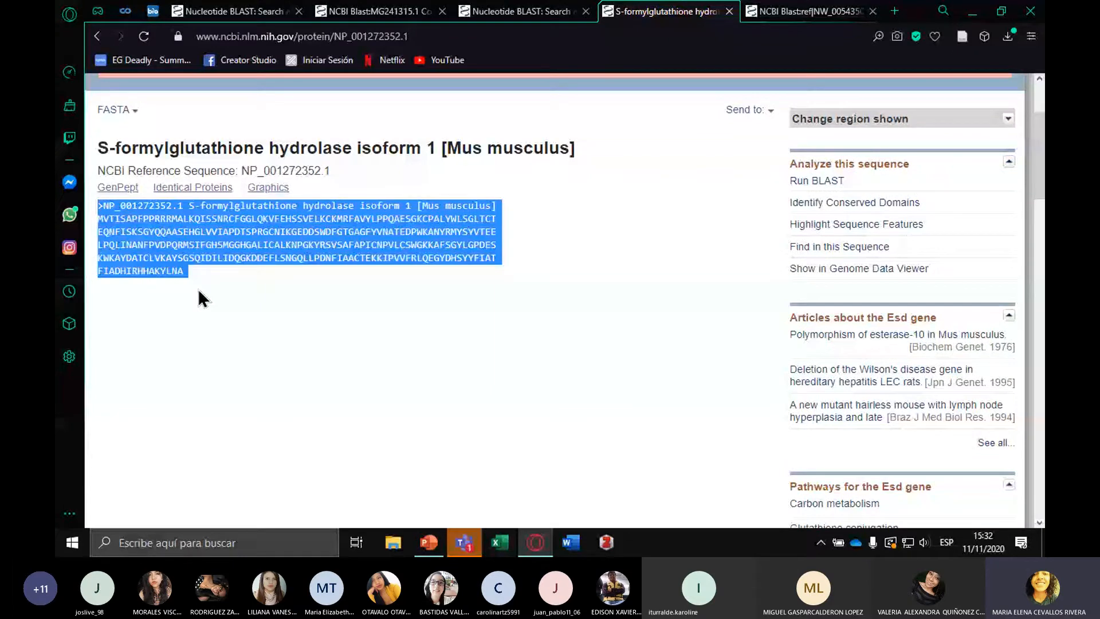
# Send the NP_001272352.1 protein to Protein BLAST and try to run the search with the blastp algorithm
pyautogui.click(816, 180)
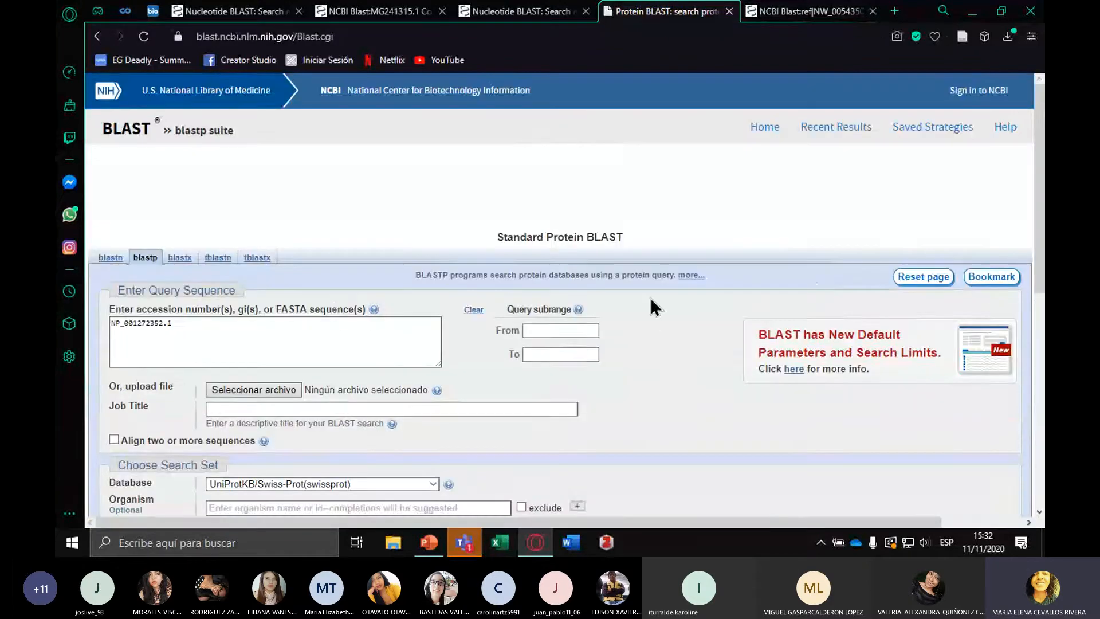
pyautogui.scroll(-8, 651, 297)
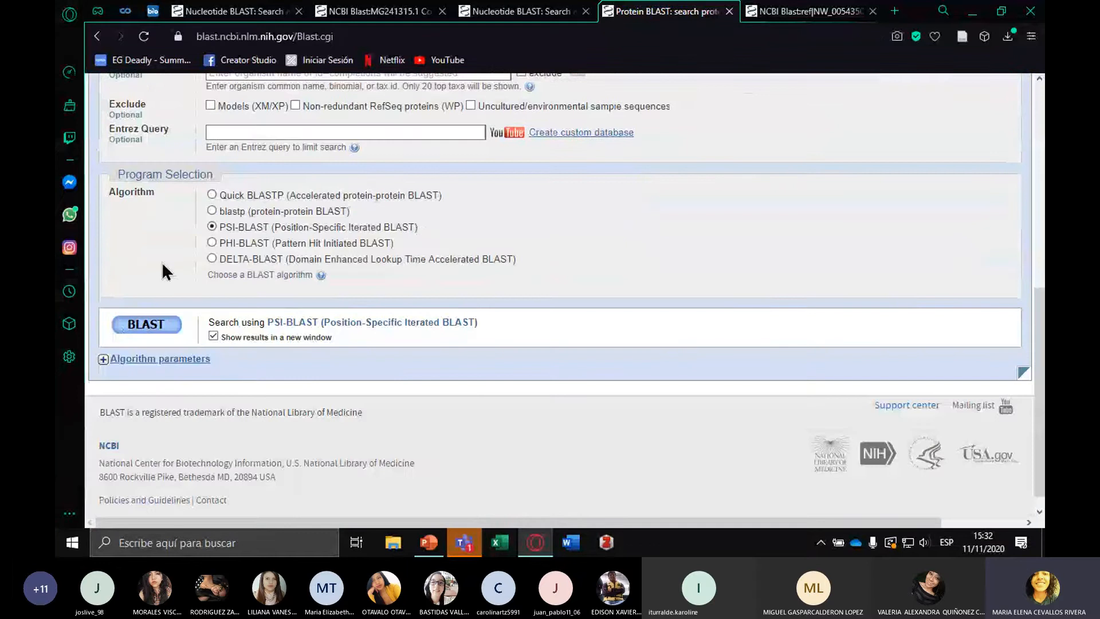
pyautogui.click(212, 209)
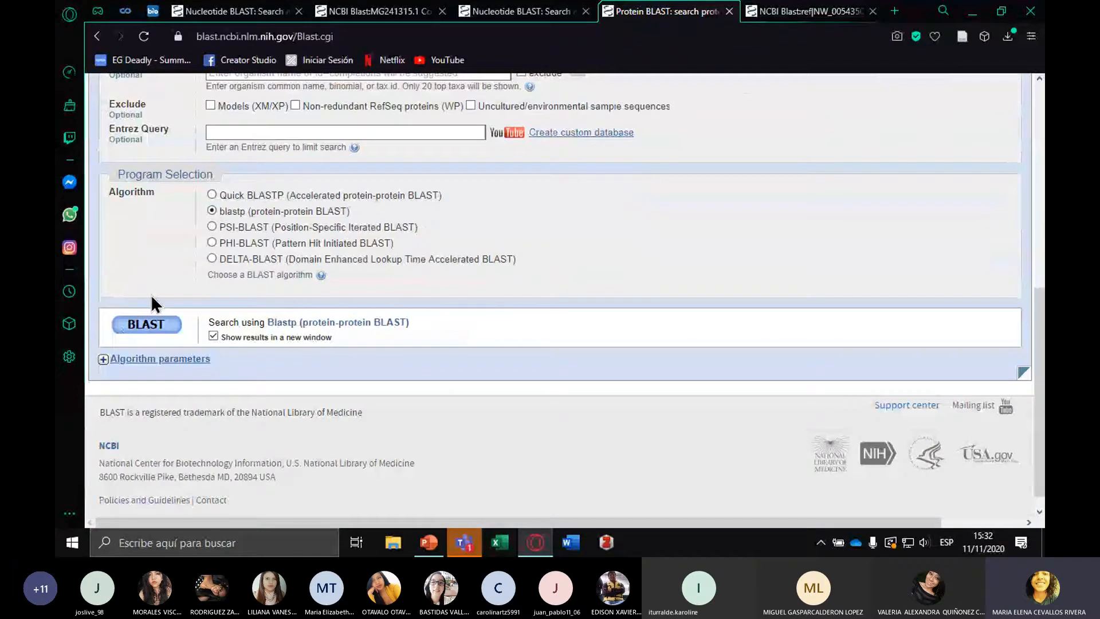
pyautogui.click(157, 329)
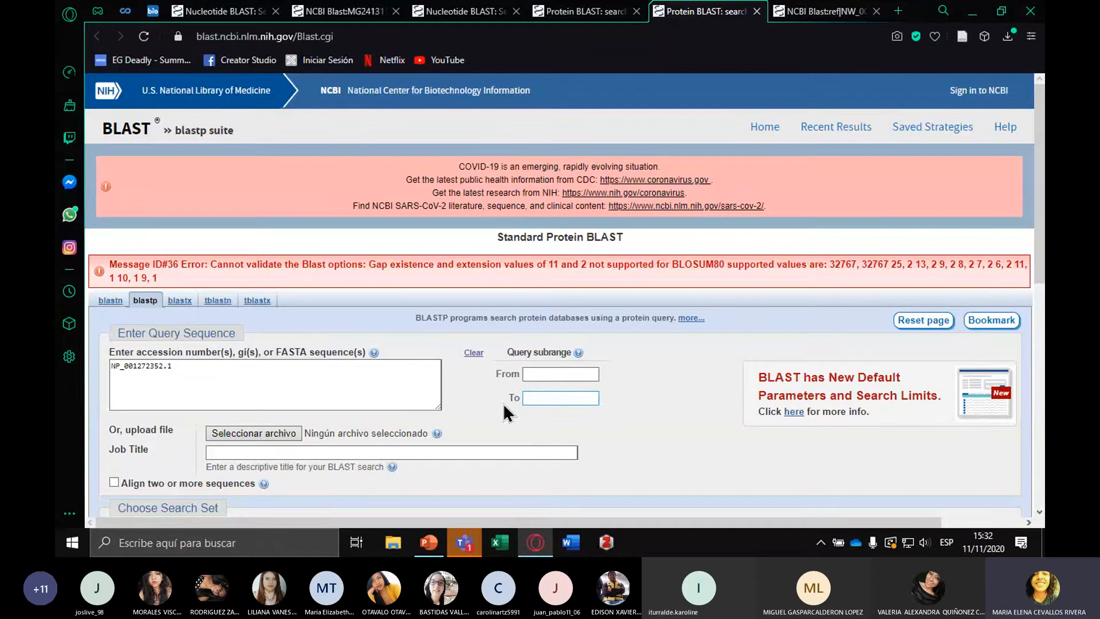
# Change the scoring matrix to BLOSUM62 in the algorithm parameters and run the PSI-BLAST search
pyautogui.scroll(-10, 504, 405)
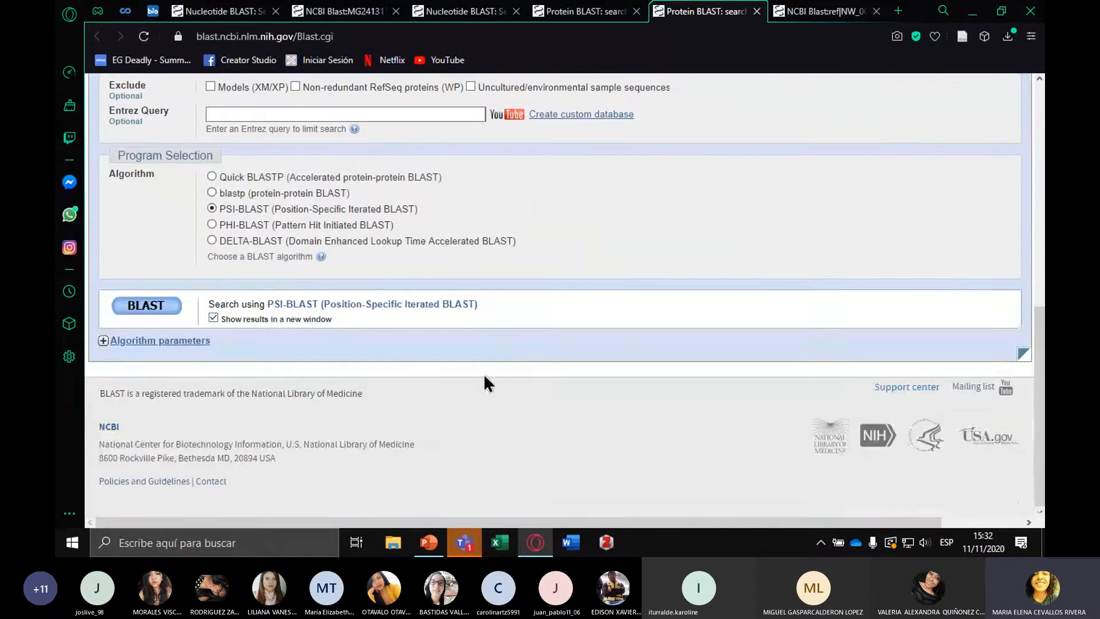
pyautogui.click(141, 342)
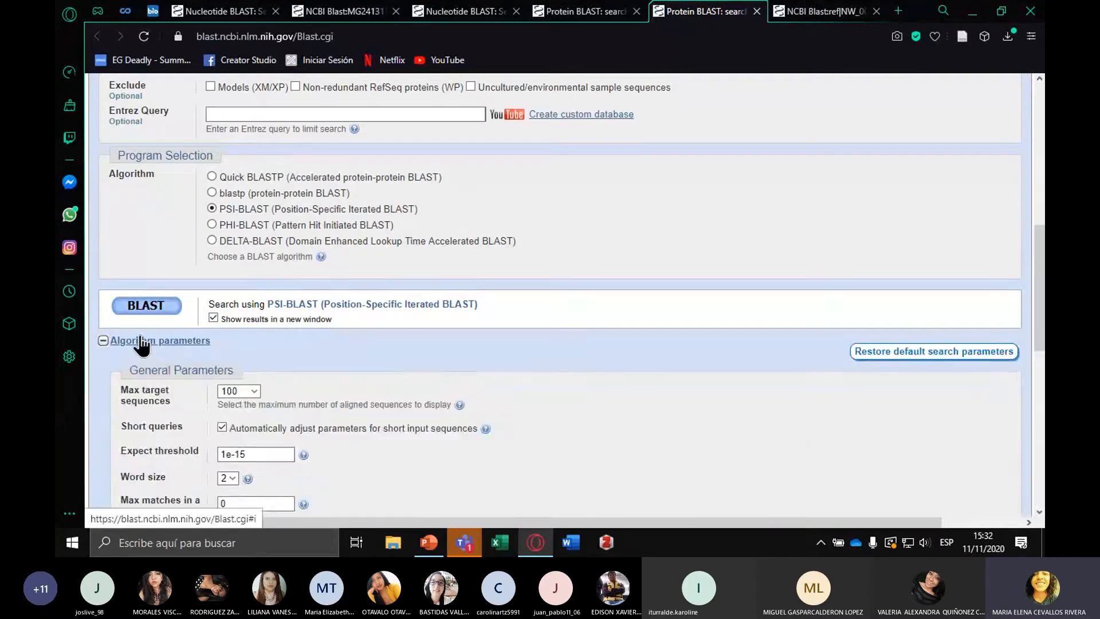
pyautogui.scroll(-2, 139, 372)
pyautogui.click(279, 414)
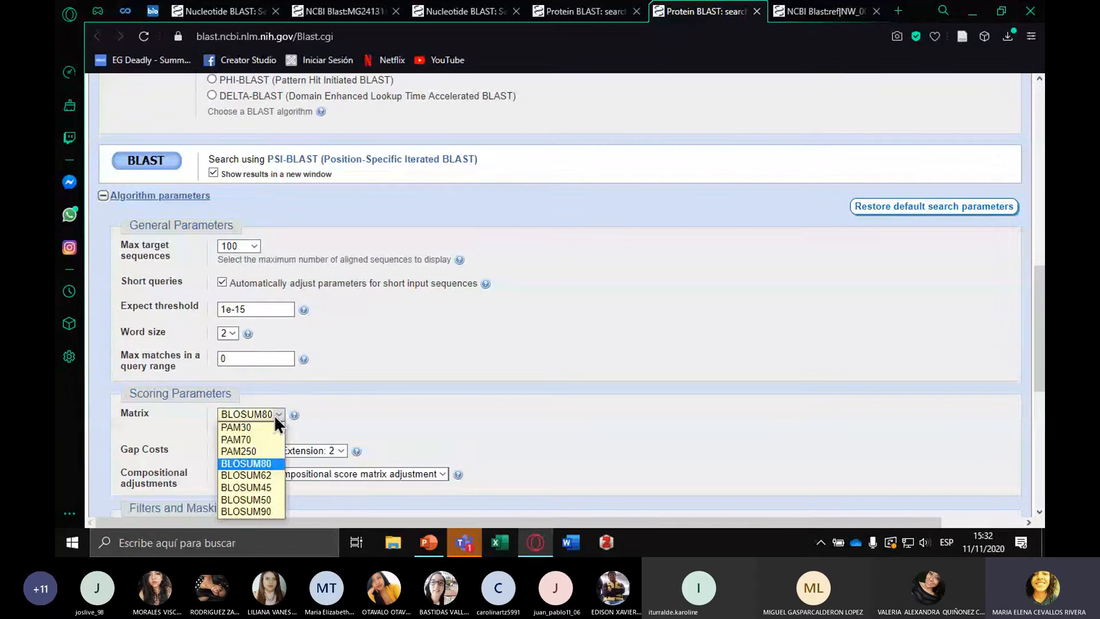
pyautogui.click(266, 476)
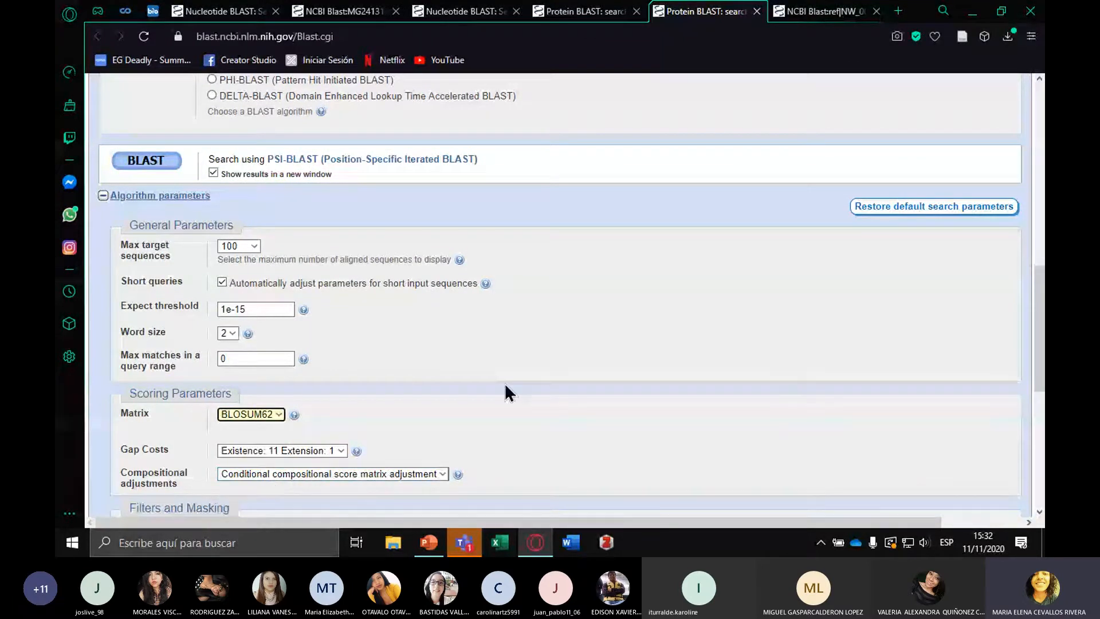
pyautogui.scroll(-4, 506, 385)
pyautogui.click(152, 442)
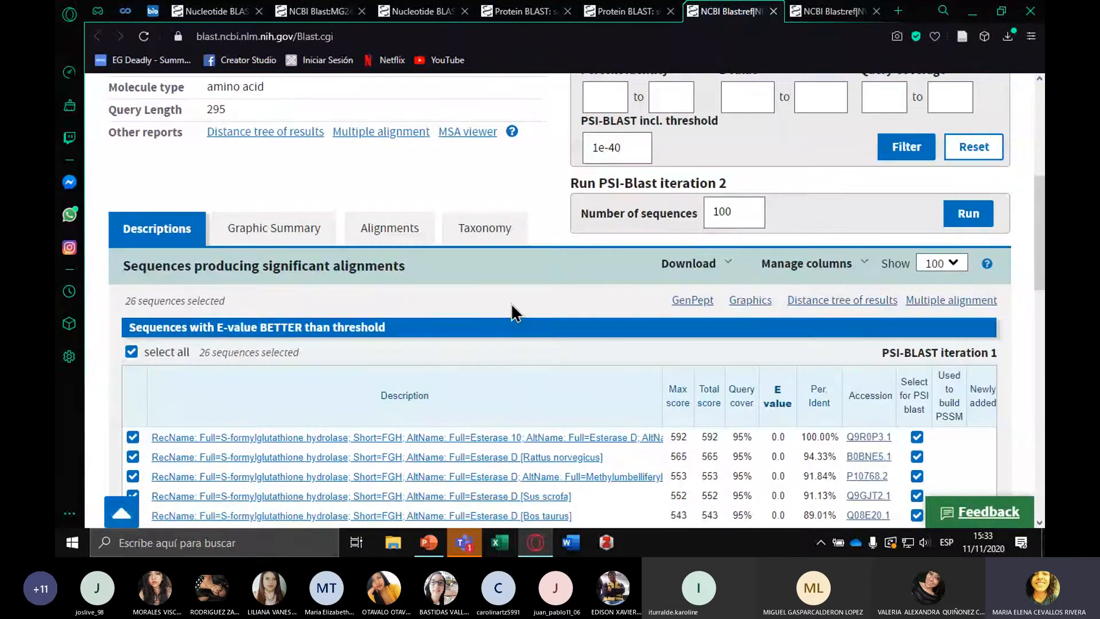
# Review the NP_001272352.1 report's query details and the scores, E values and percent identities of its listed alignments
pyautogui.scroll(4, 511, 312)
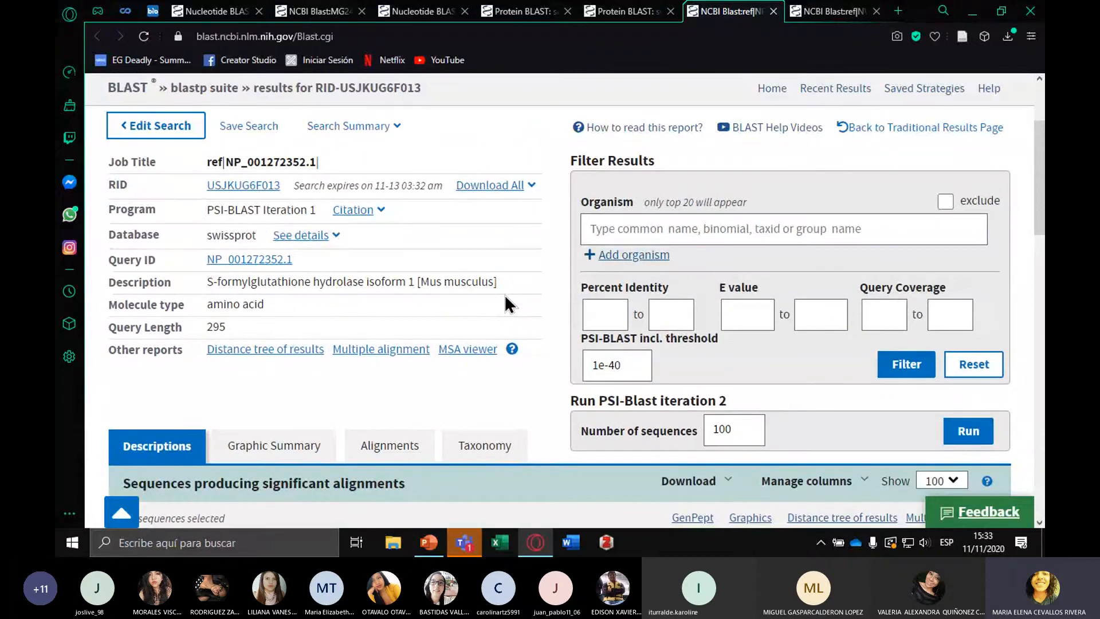
pyautogui.scroll(-8, 655, 345)
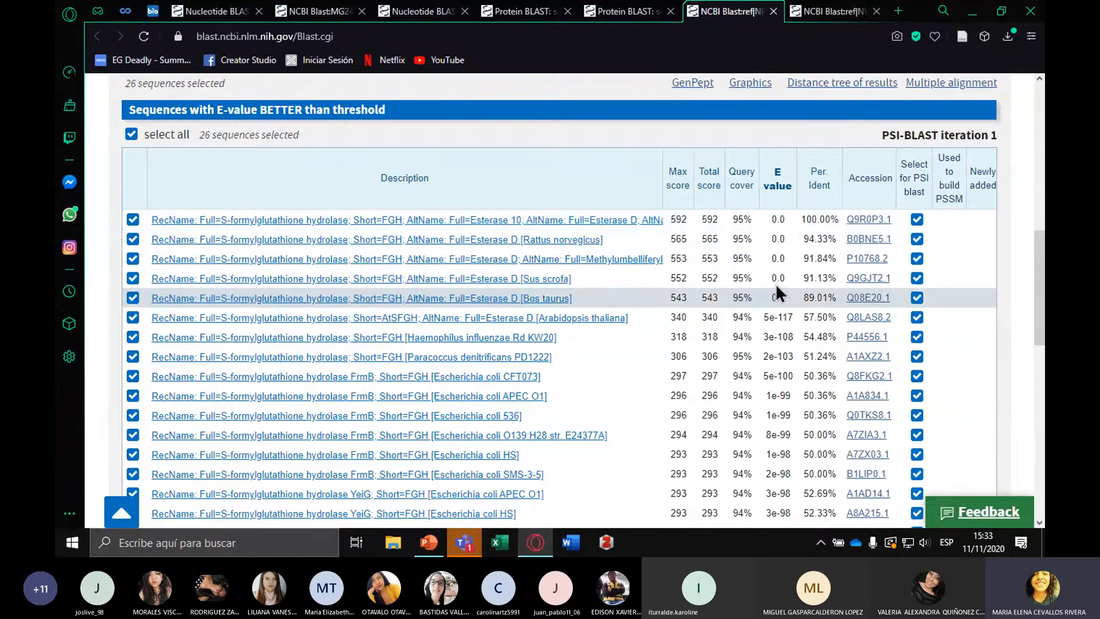
# Review the listed alignments, display the graphic summary and inspect the details of the top hit, Q9R0P3.1
pyautogui.scroll(-3, 770, 317)
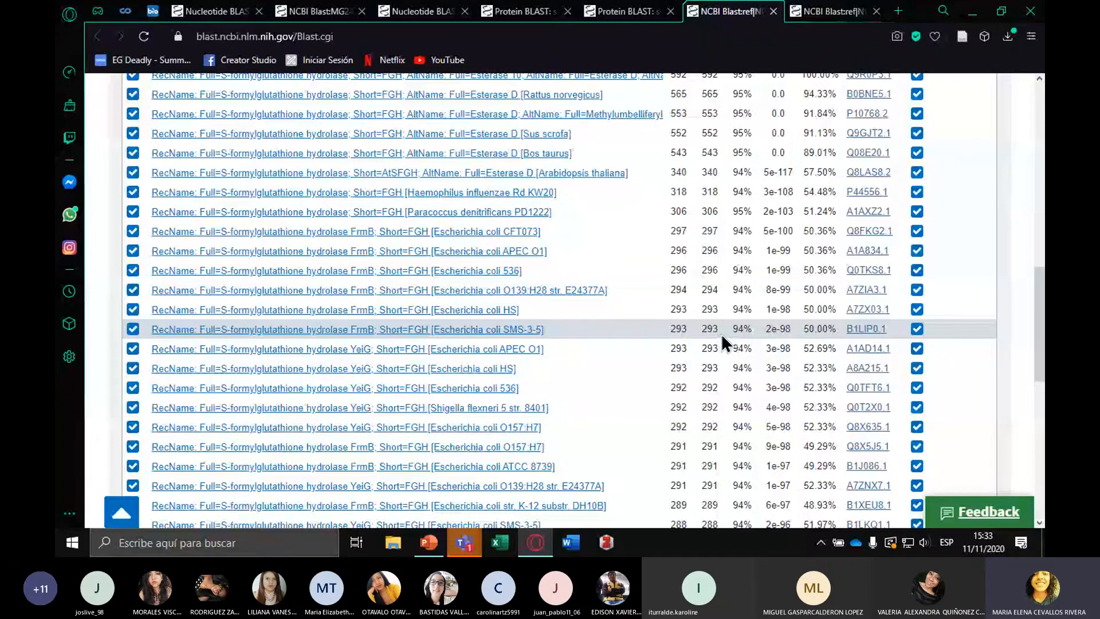
pyautogui.scroll(4, 302, 264)
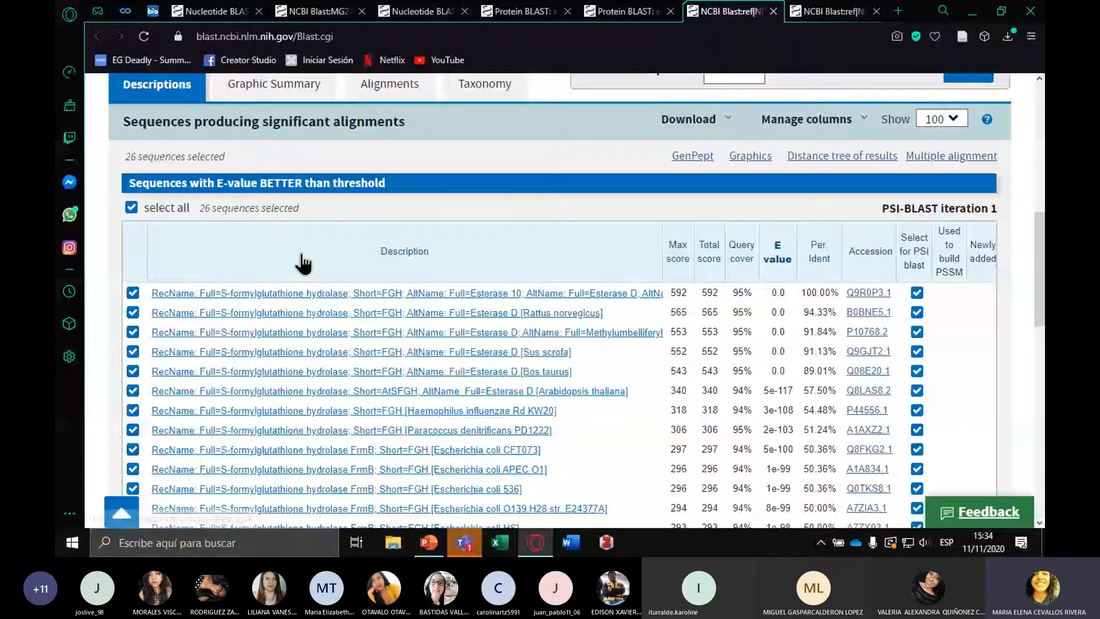
pyautogui.click(273, 85)
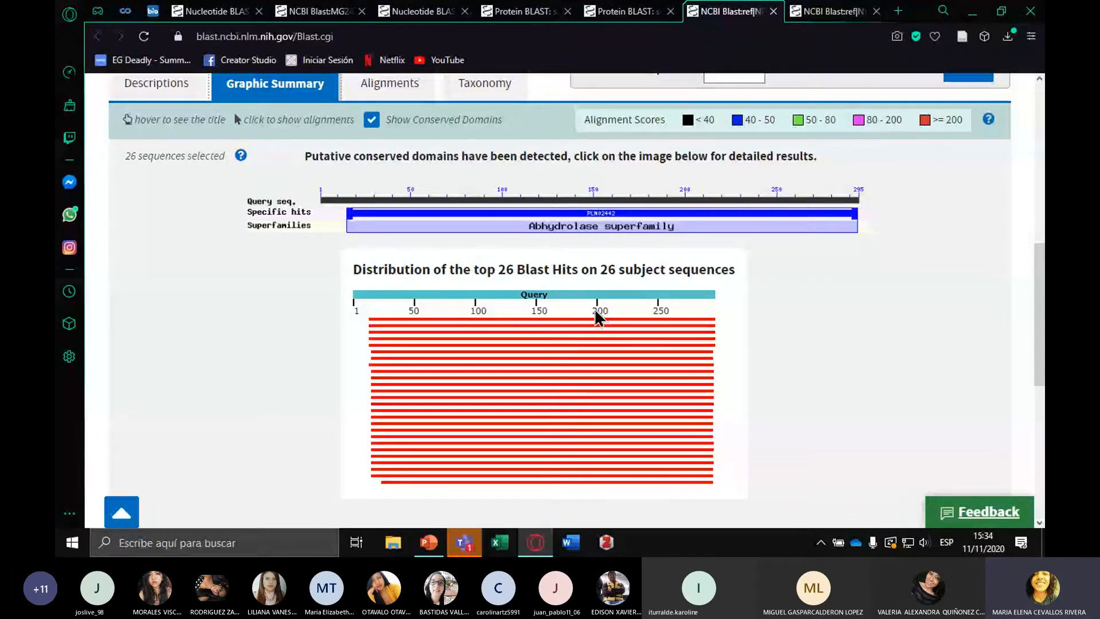
pyautogui.moveTo(551, 323)
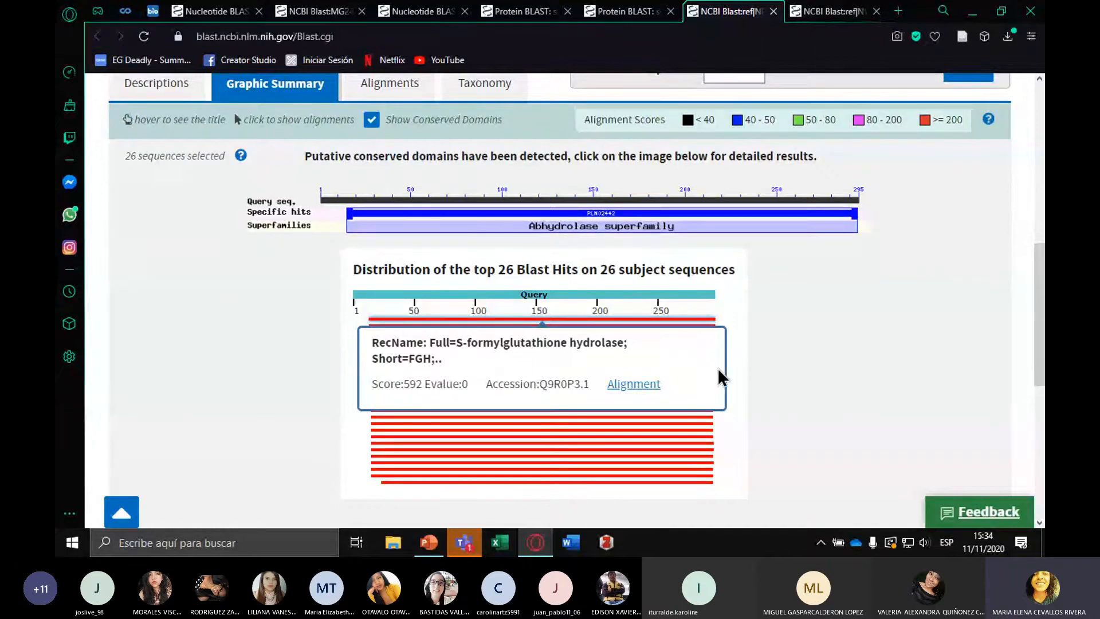
pyautogui.scroll(3, 759, 327)
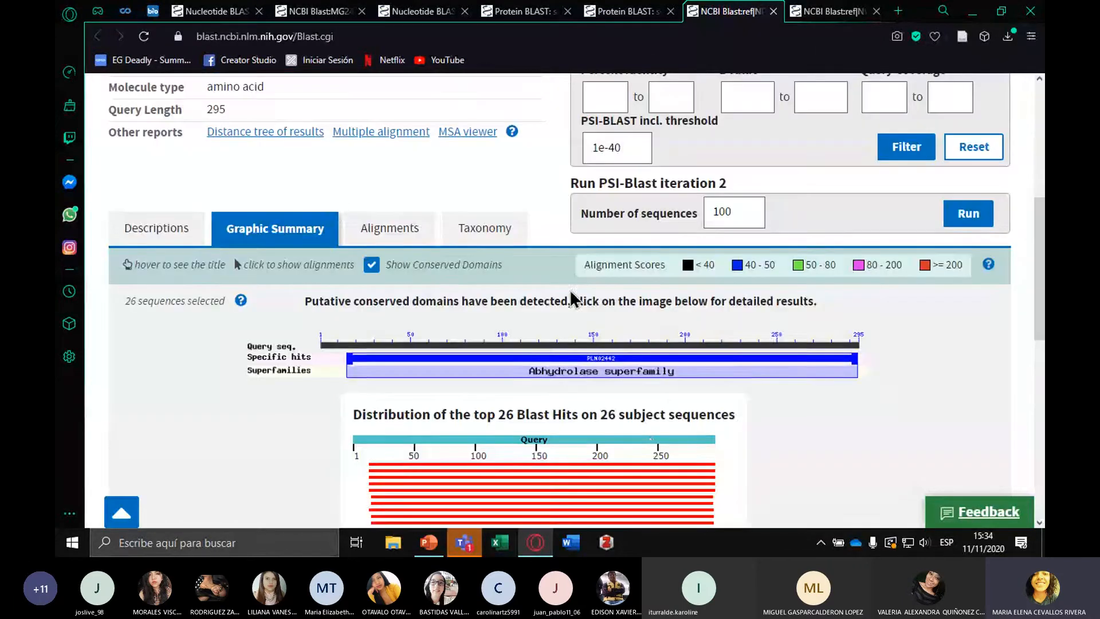
# Open the pairwise alignments and compare the query and subject lines of the Mus musculus, Homo sapiens and Sus scrofa matches
pyautogui.click(422, 241)
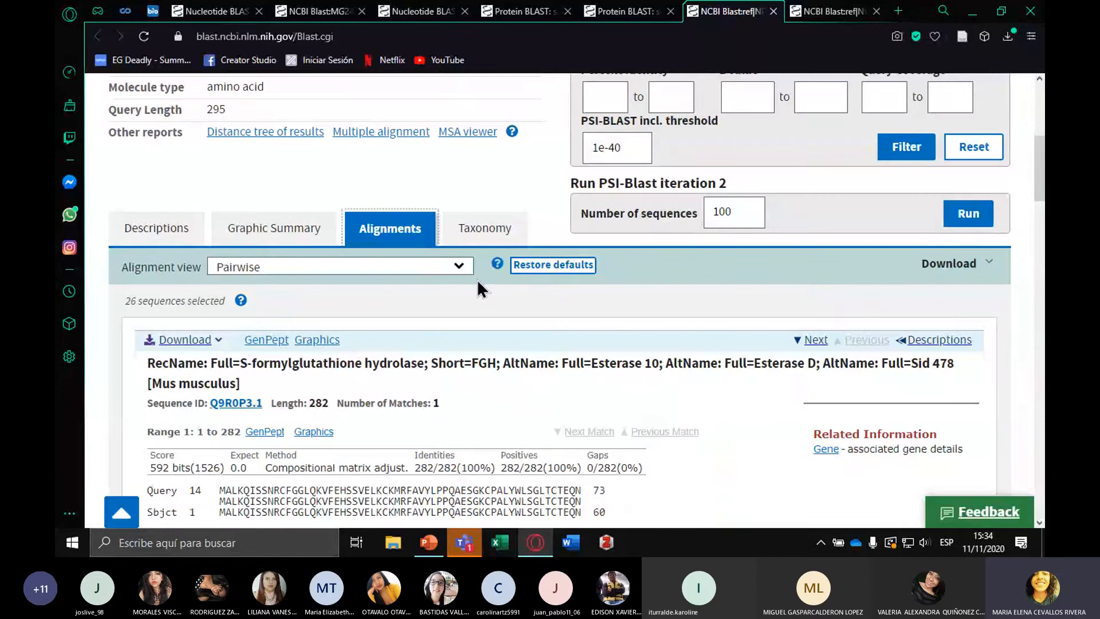
pyautogui.scroll(-4, 476, 279)
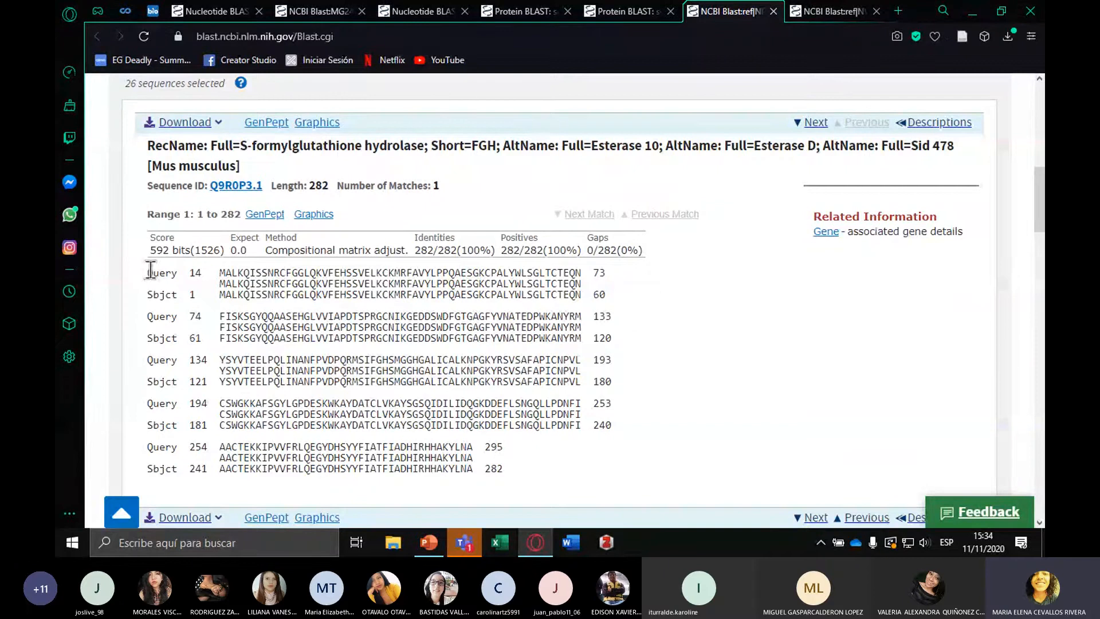
pyautogui.moveTo(171, 269); pyautogui.dragTo(586, 274)
pyautogui.moveTo(153, 294); pyautogui.dragTo(517, 295)
pyautogui.scroll(-6, 517, 295)
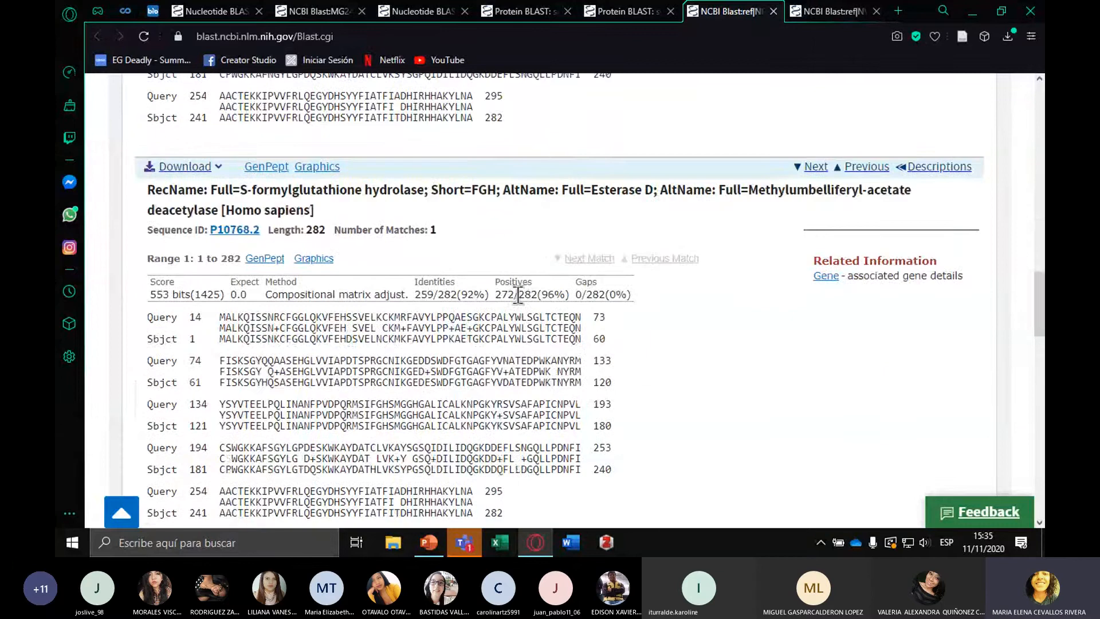
pyautogui.scroll(-1, 518, 295)
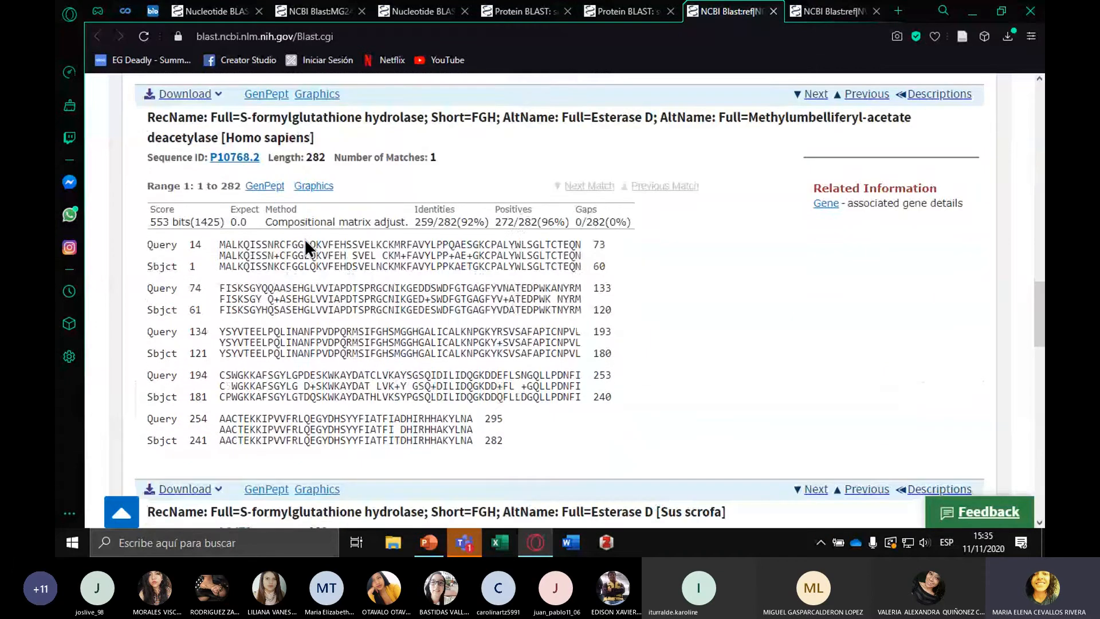
pyautogui.scroll(-5, 355, 241)
pyautogui.scroll(-2, 406, 245)
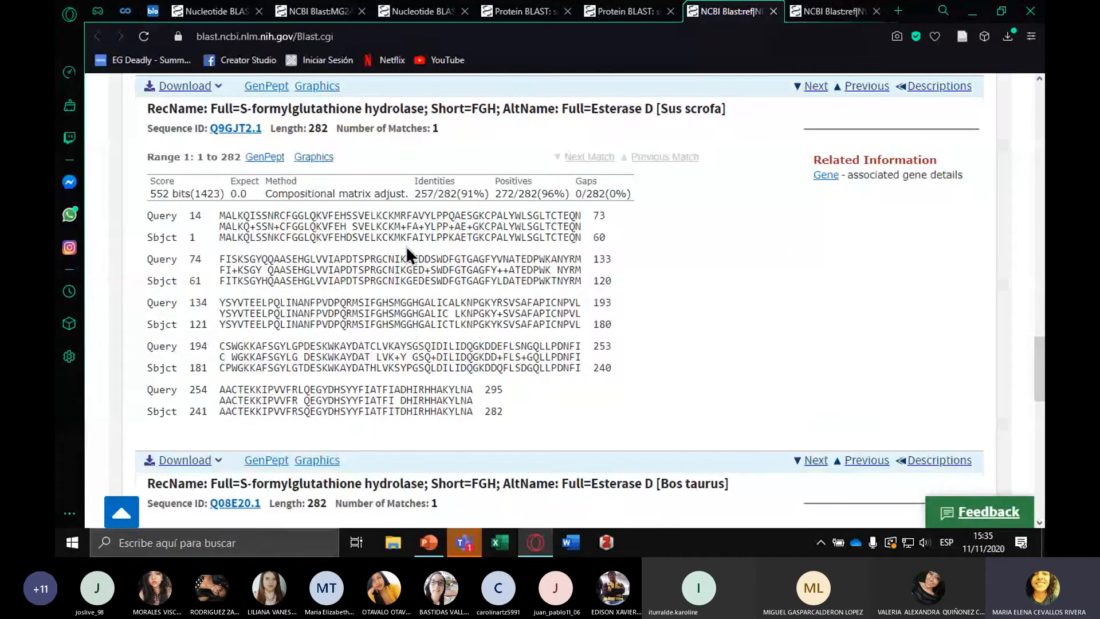
# Examine the mismatches and gaps in the Arabidopsis thaliana and Haemophilus influenzae alignments, highlighting a gap in the Haemophilus subject line
pyautogui.scroll(-10, 407, 246)
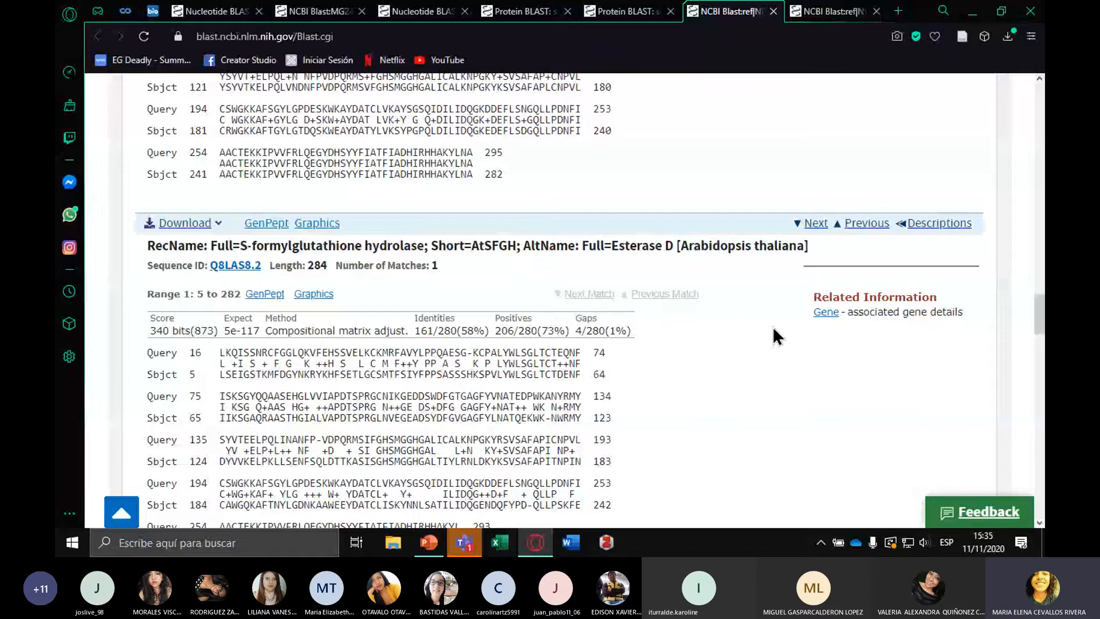
pyautogui.scroll(-2, 776, 335)
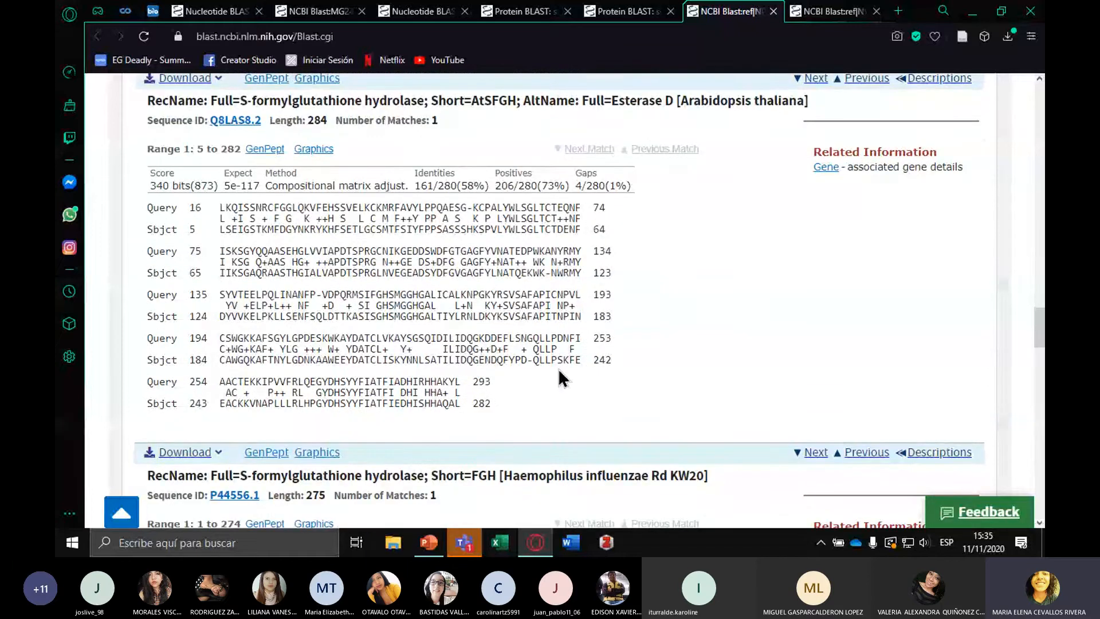
pyautogui.doubleClick(235, 218)
pyautogui.click(260, 252)
pyautogui.scroll(-7, 540, 373)
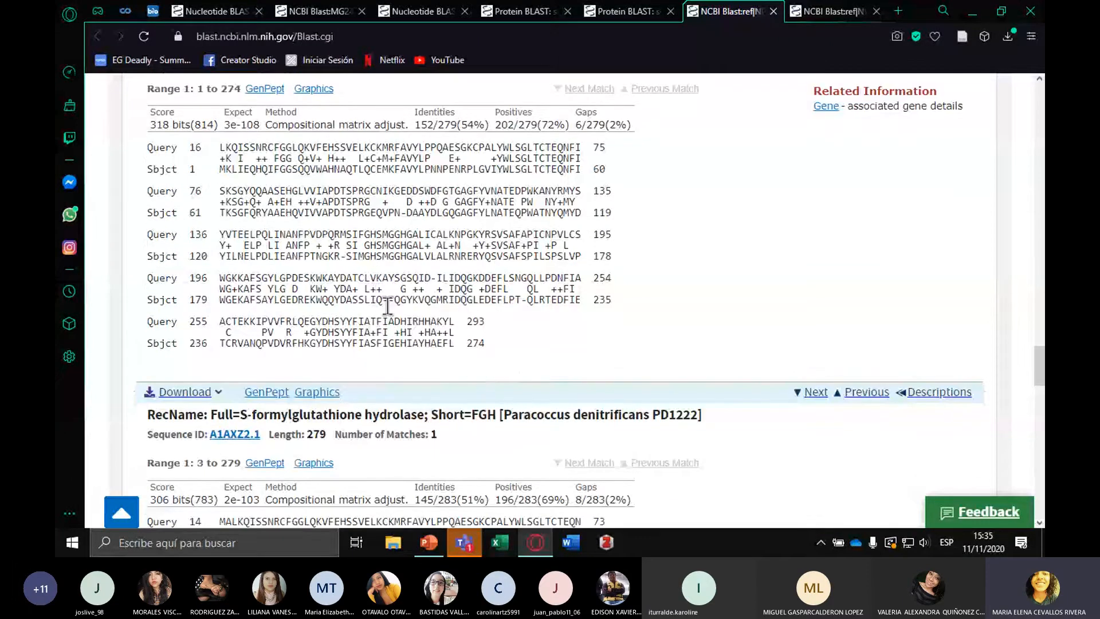
pyautogui.moveTo(383, 300); pyautogui.dragTo(394, 300)
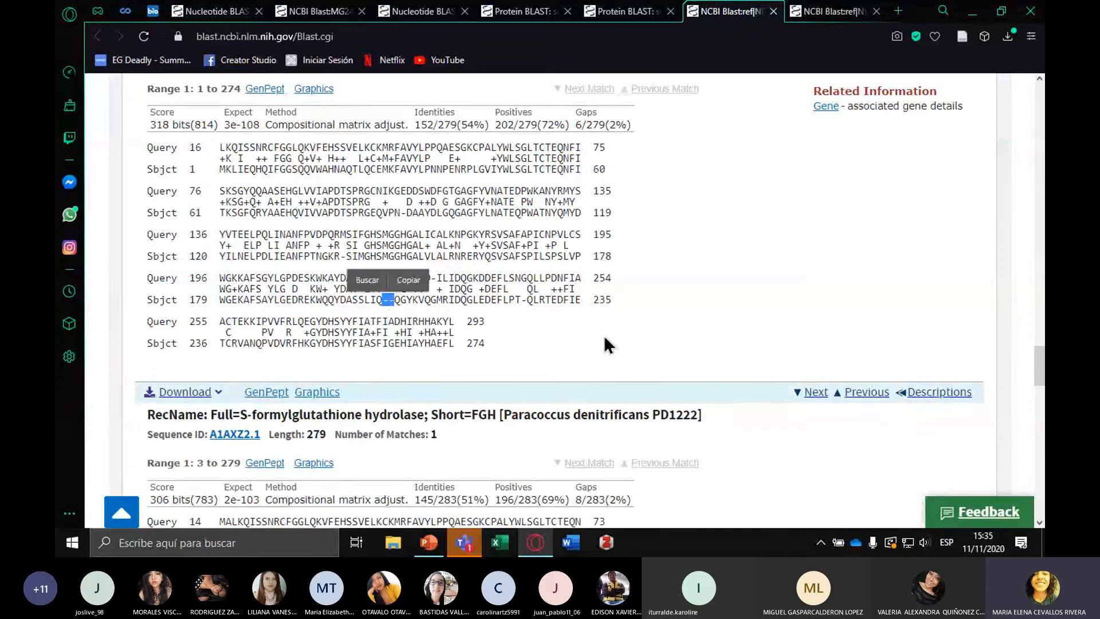
pyautogui.scroll(-5, 609, 345)
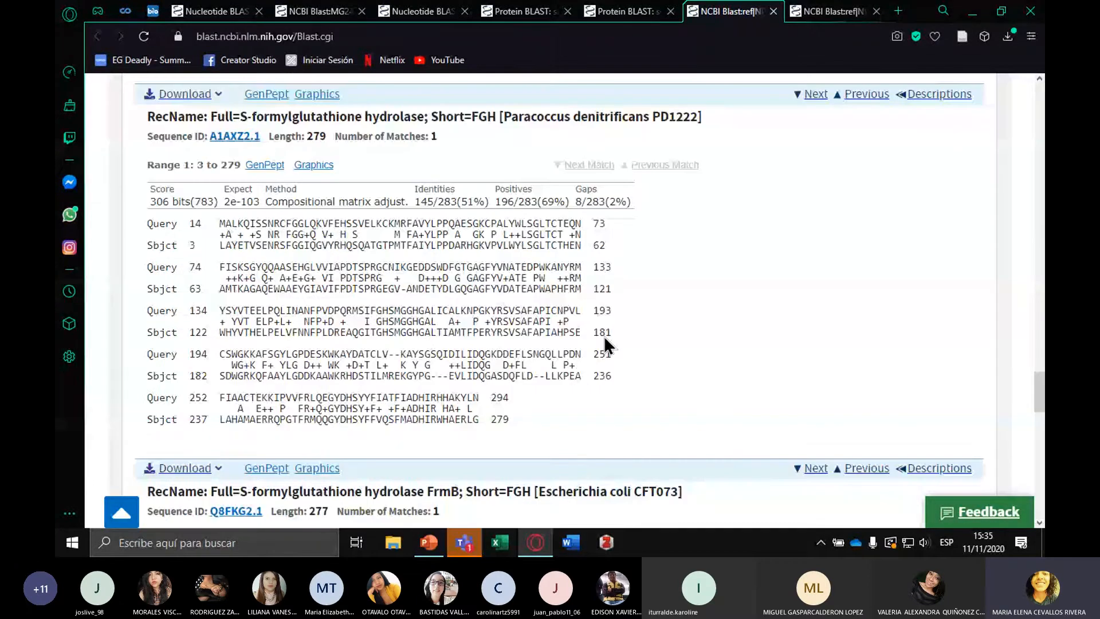
# Highlight the first query and subject lines of the Escherichia coli CFT073 alignment and compare them with the APEC O1 match
pyautogui.scroll(-7, 609, 346)
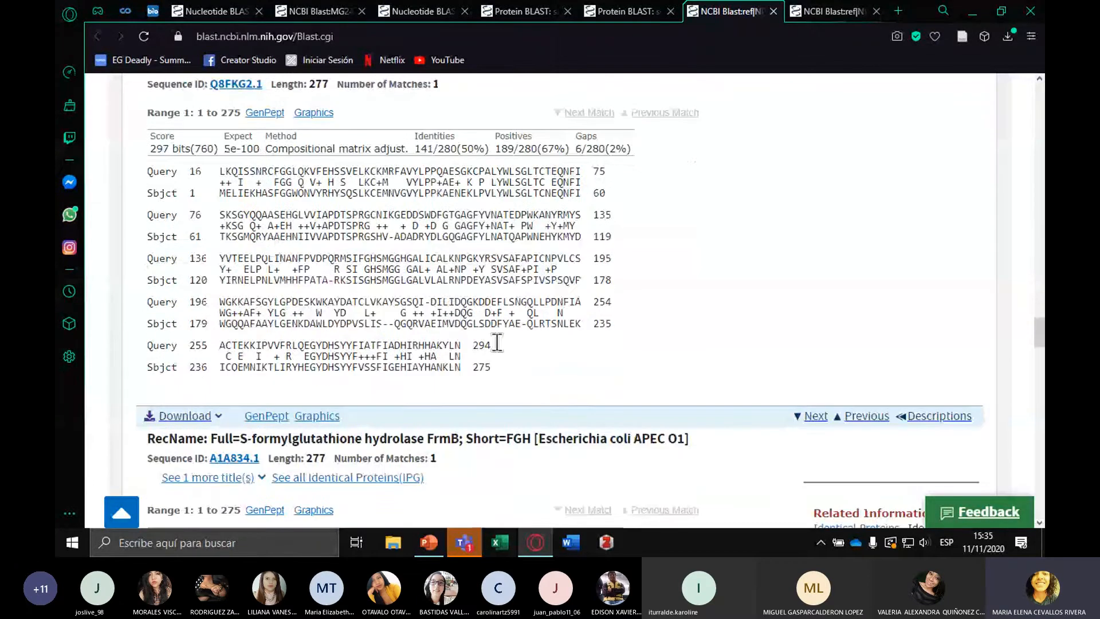
pyautogui.moveTo(147, 171); pyautogui.dragTo(587, 172)
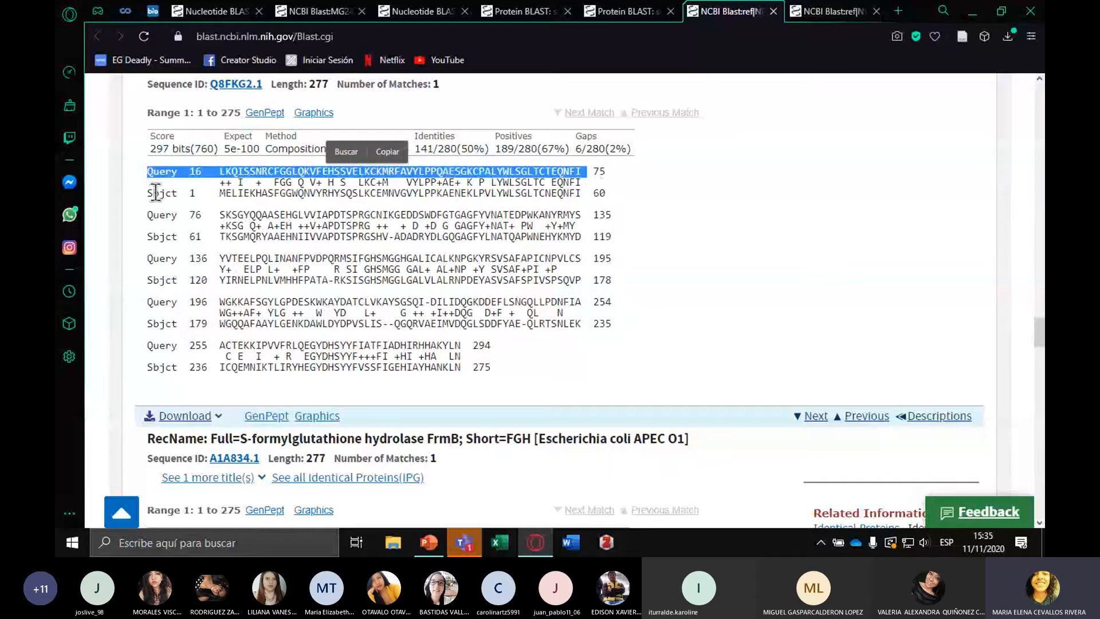
pyautogui.moveTo(152, 193); pyautogui.dragTo(580, 209)
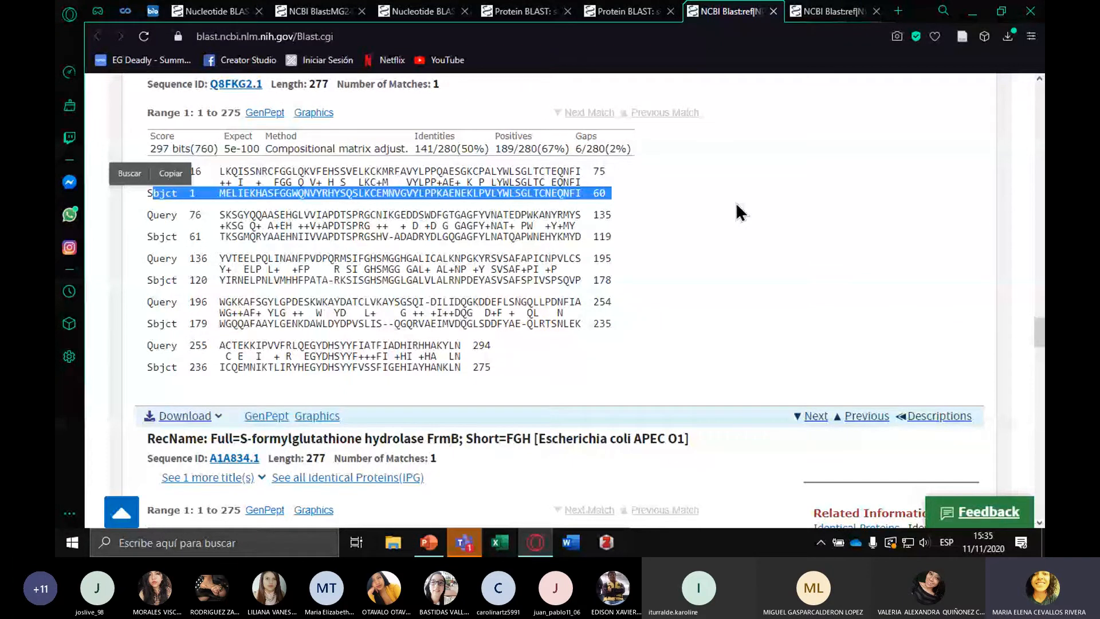
pyautogui.scroll(-10, 355, 266)
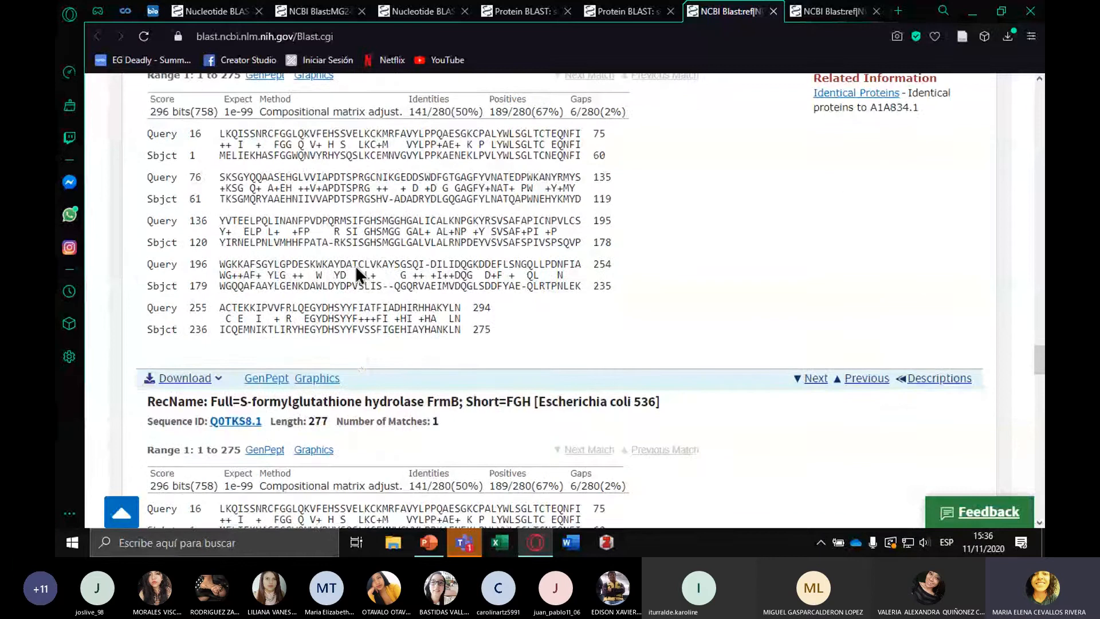
pyautogui.scroll(8, 355, 266)
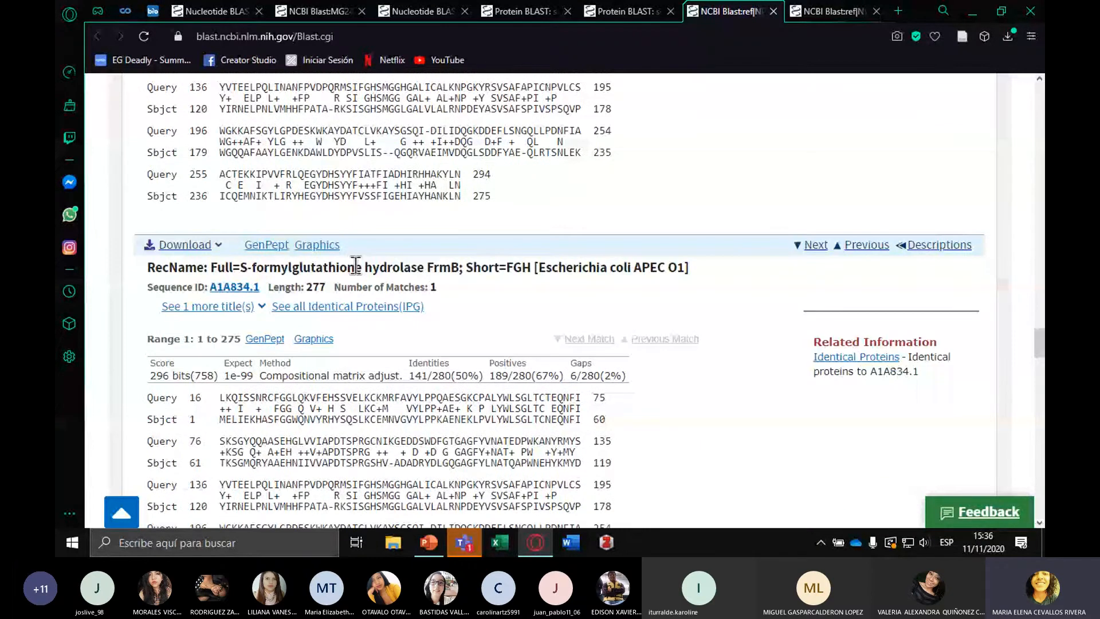
# Open the taxonomy lineage report and examine the organisms, BLAST names, scores and numbers of hits
pyautogui.scroll(10, 355, 265)
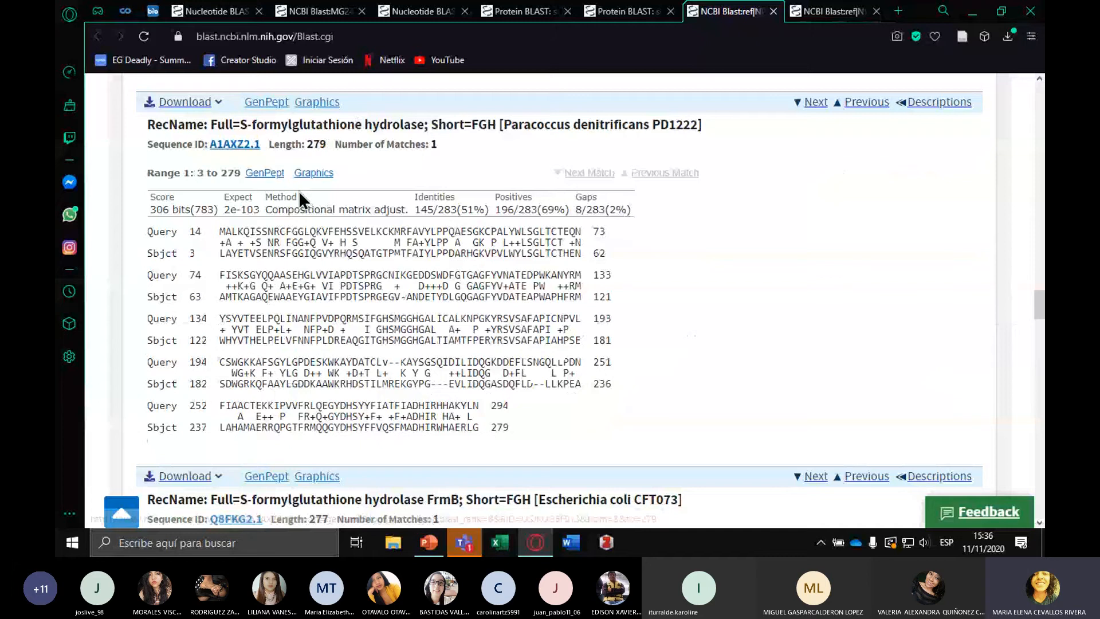
pyautogui.scroll(10, 298, 190)
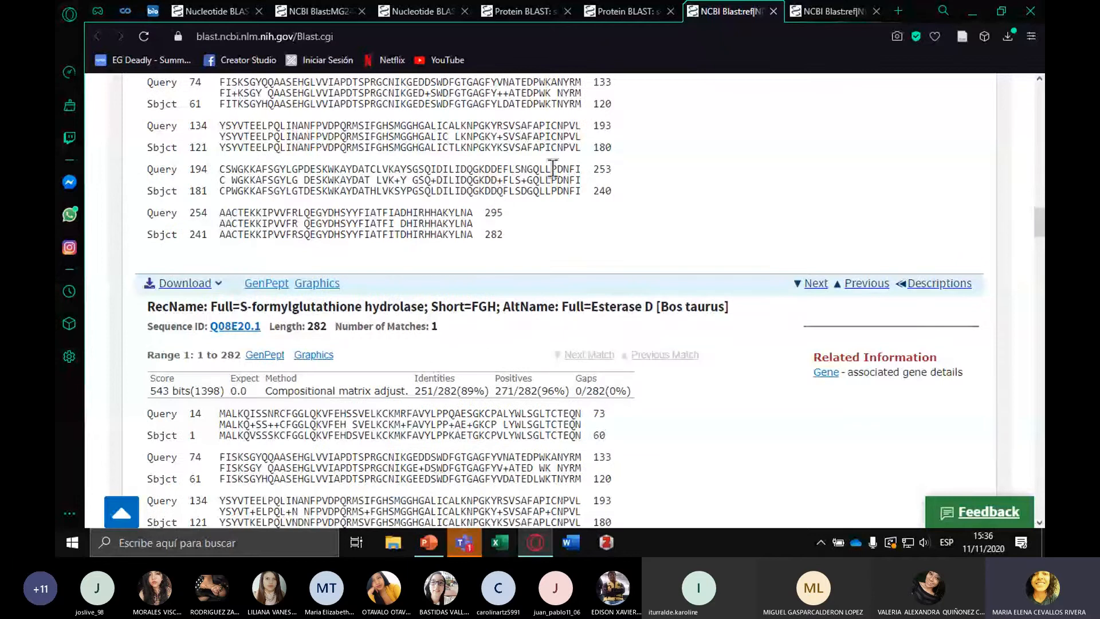
pyautogui.scroll(1, 807, 312)
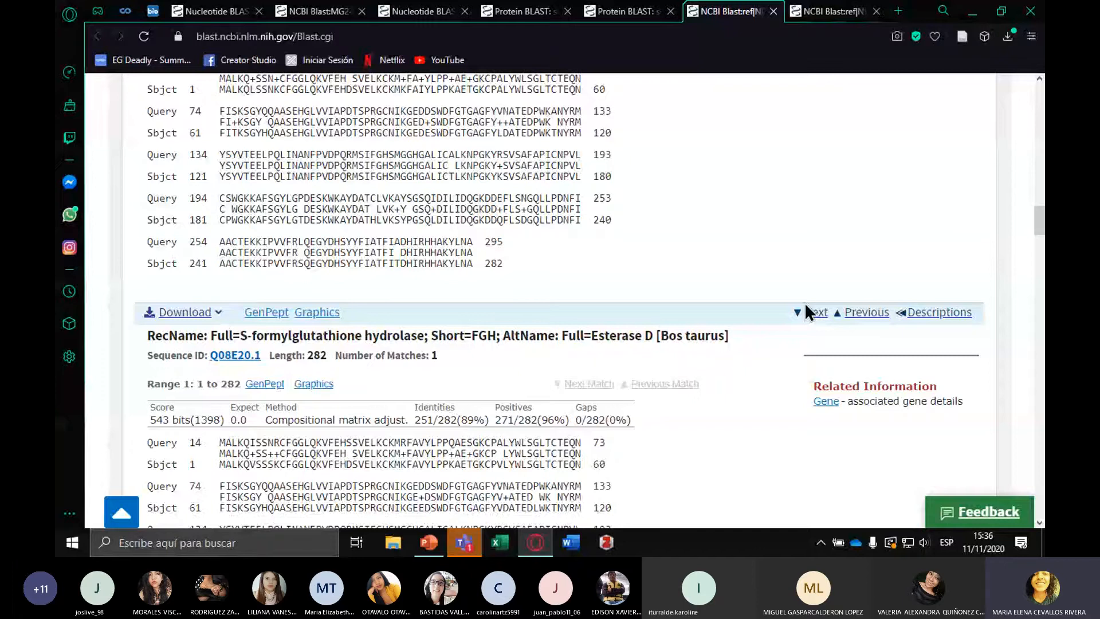
pyautogui.scroll(10, 700, 381)
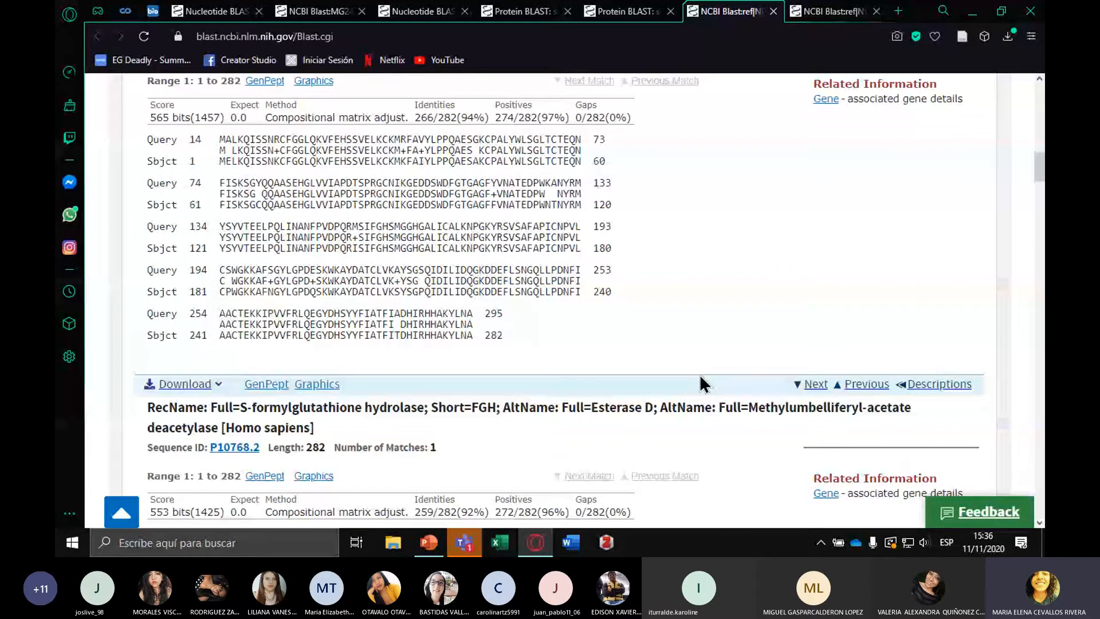
pyautogui.scroll(10, 700, 377)
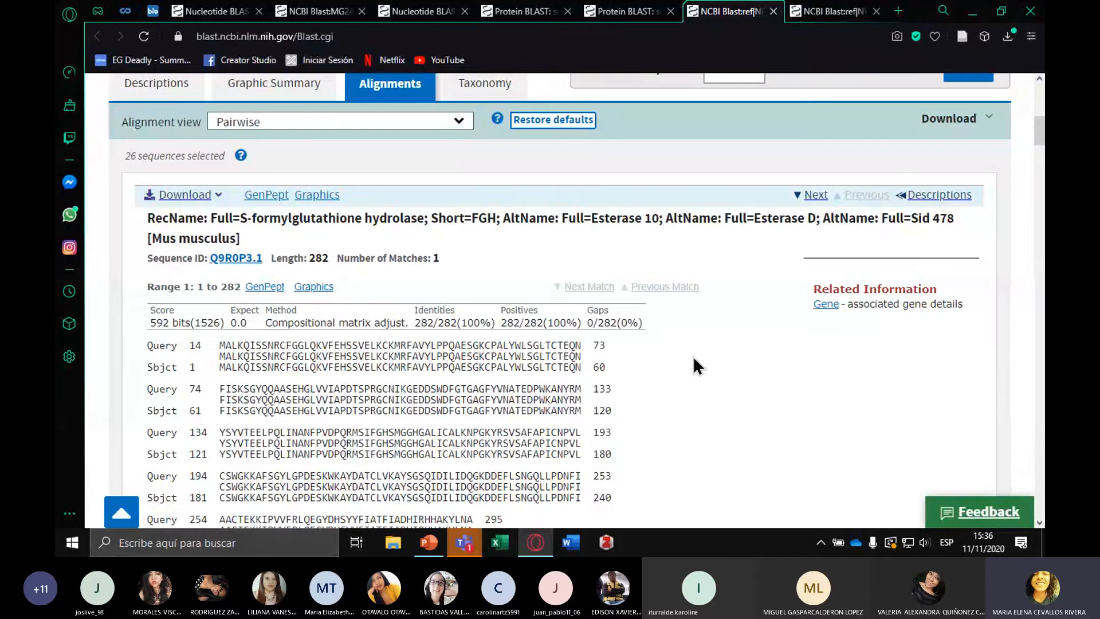
pyautogui.scroll(3, 647, 387)
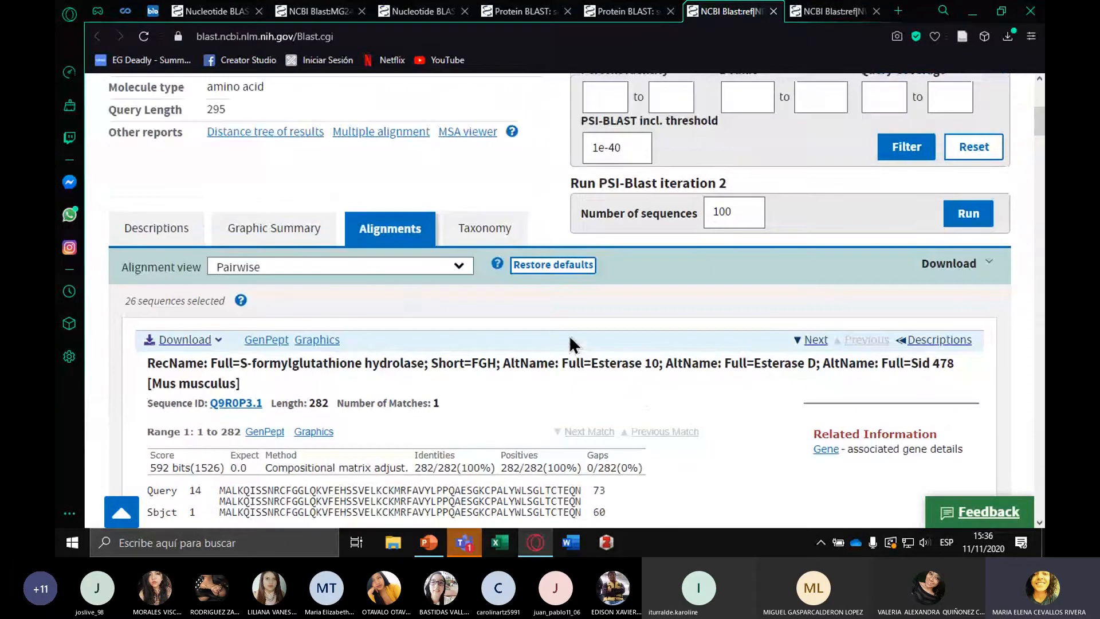
pyautogui.click(496, 247)
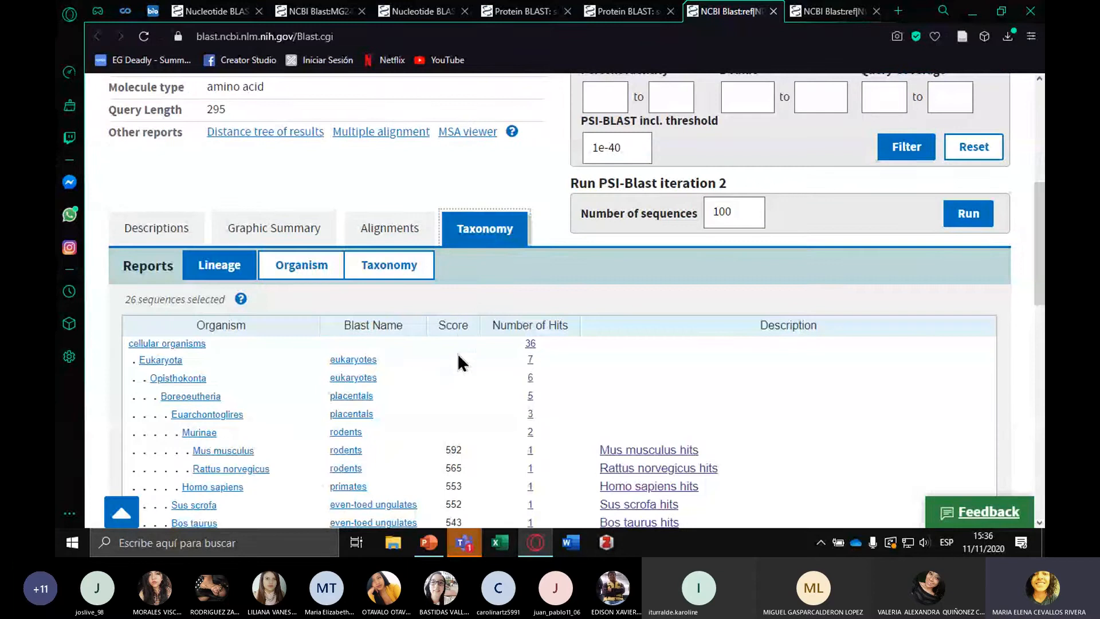
pyautogui.scroll(-1, 450, 375)
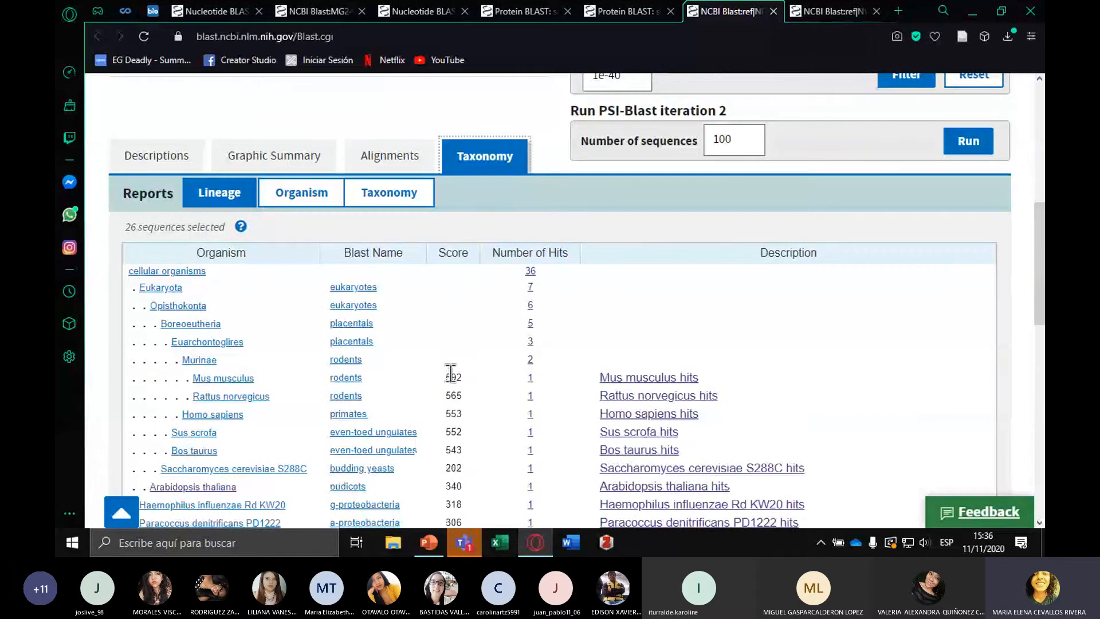
pyautogui.scroll(-3, 451, 372)
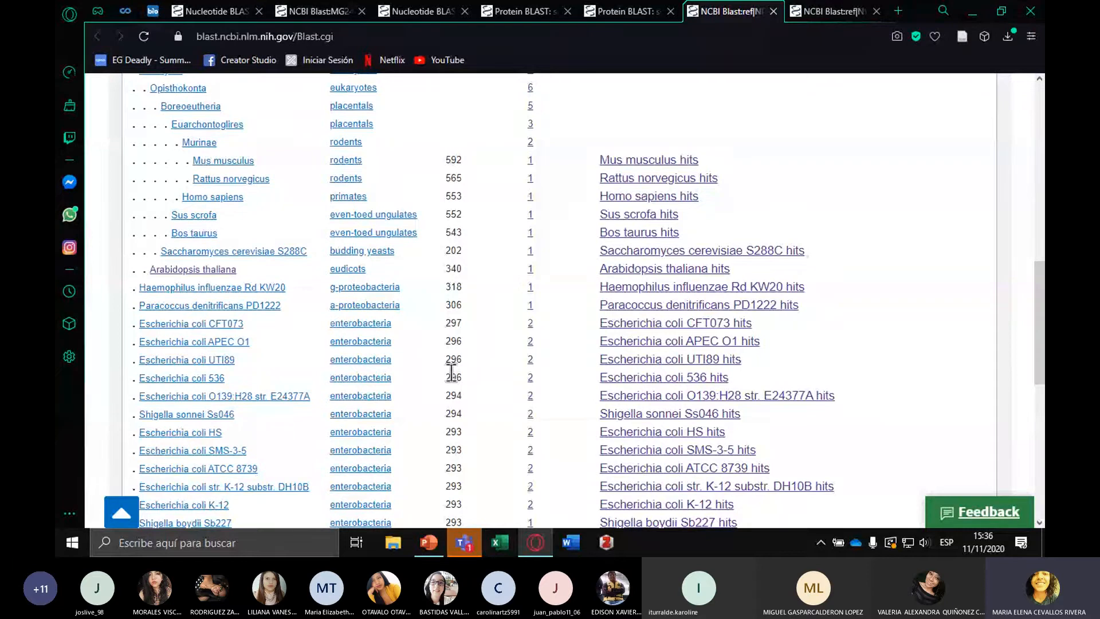
pyautogui.scroll(1, 365, 295)
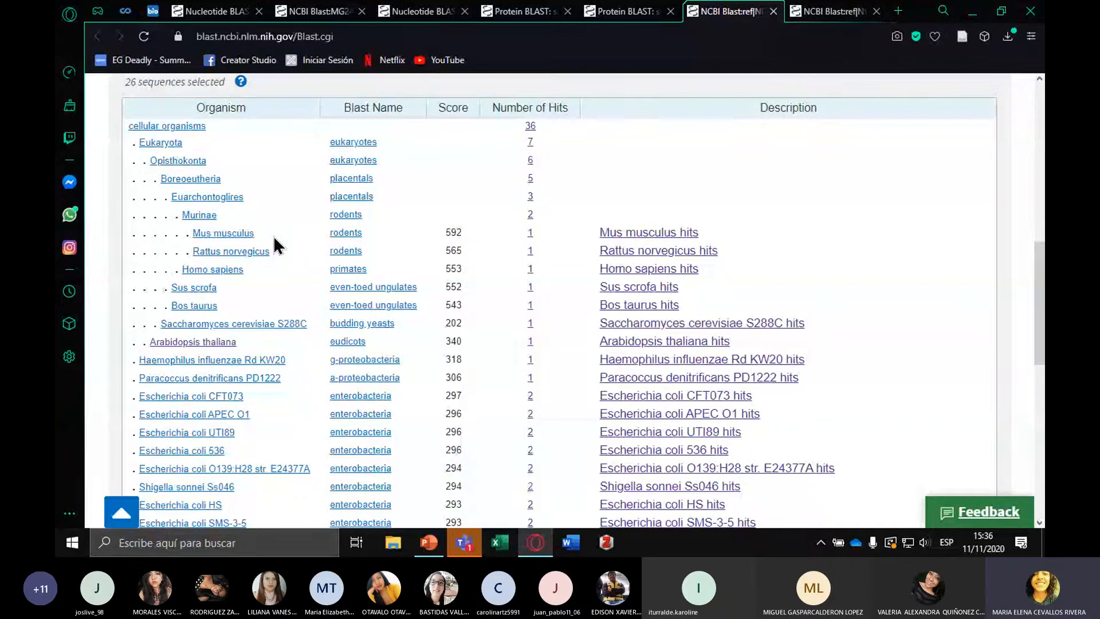
pyautogui.scroll(-4, 277, 246)
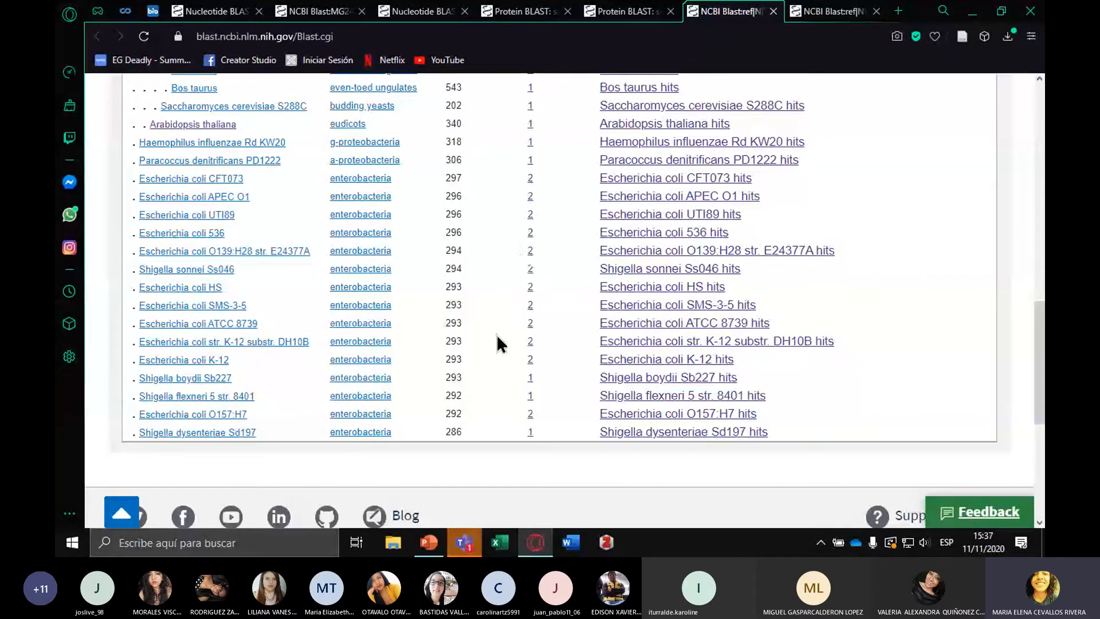
pyautogui.scroll(10, 498, 342)
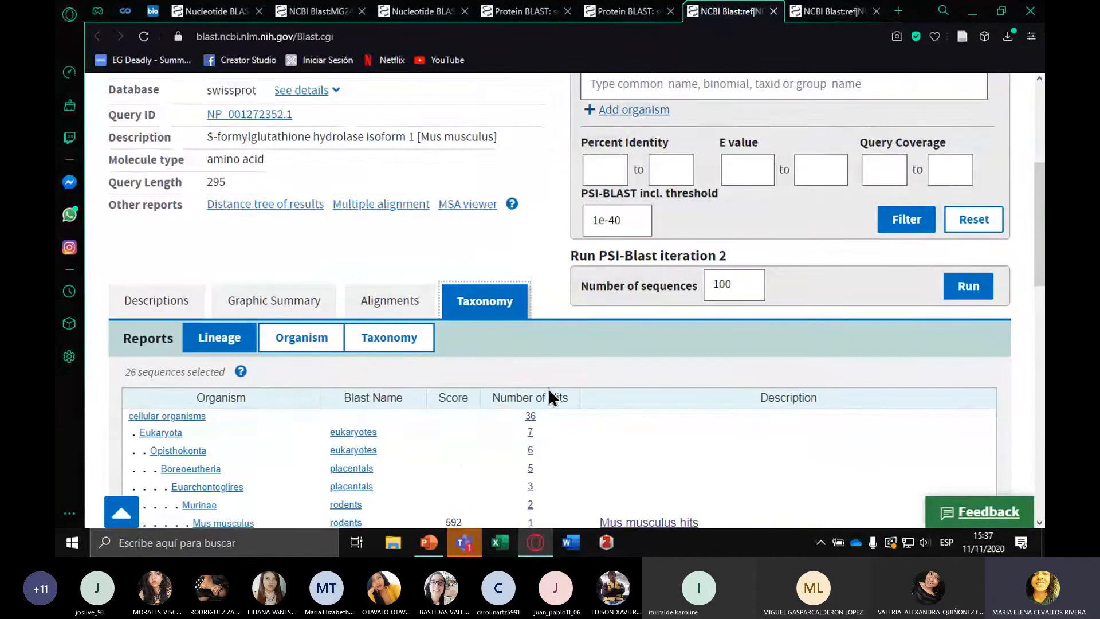
# Open the guide on how to read the BLAST report and skim its section on accessing the new result page
pyautogui.scroll(4, 590, 427)
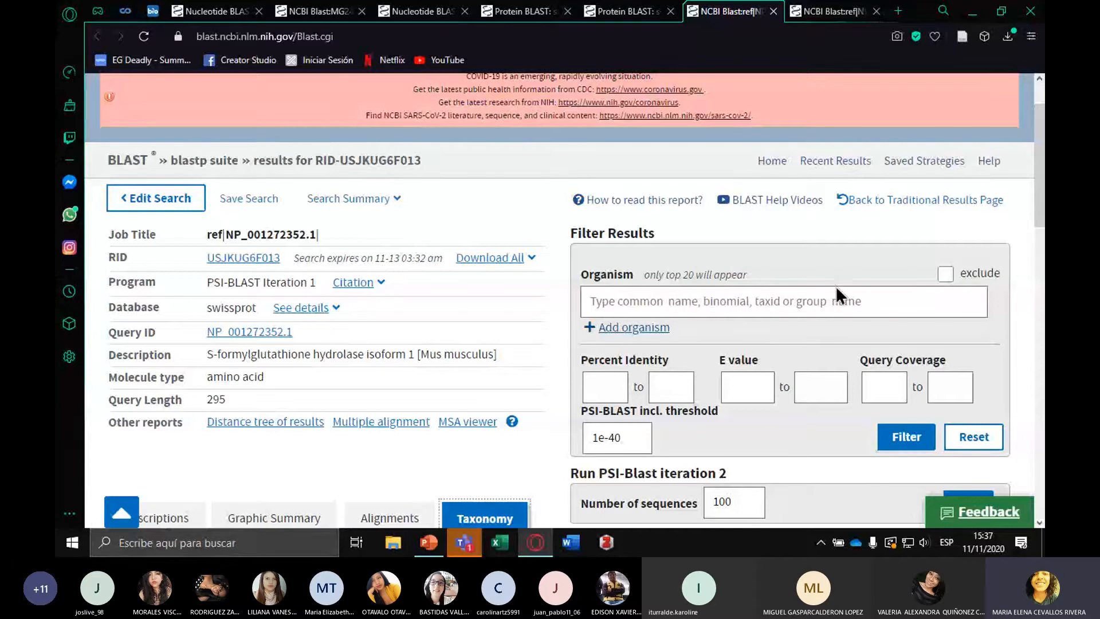
pyautogui.click(639, 200)
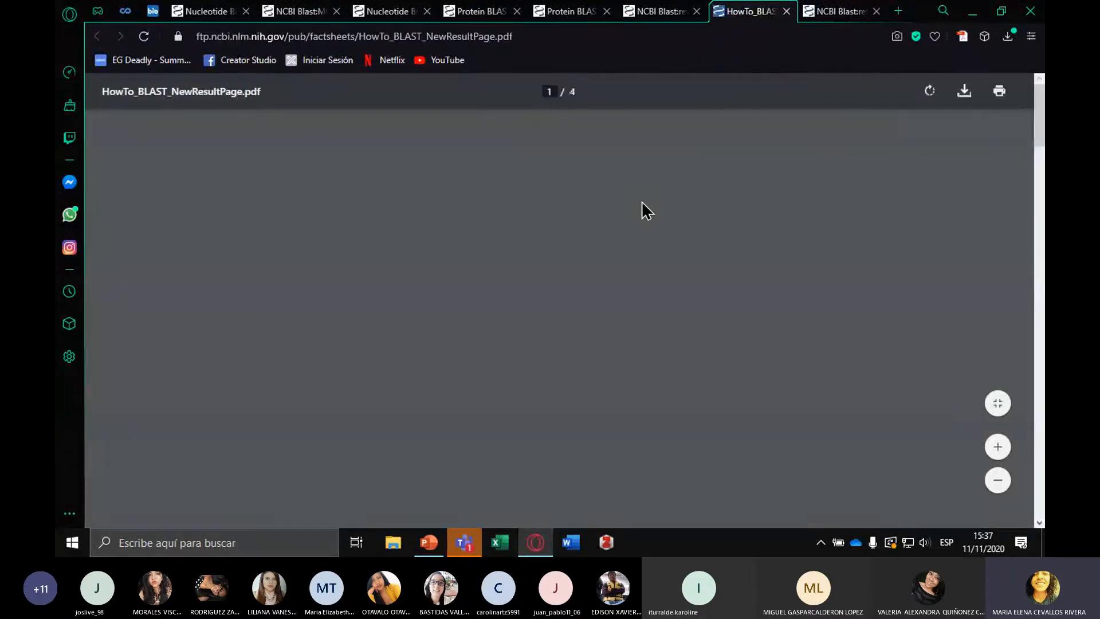
pyautogui.scroll(-5, 641, 201)
pyautogui.scroll(2, 641, 200)
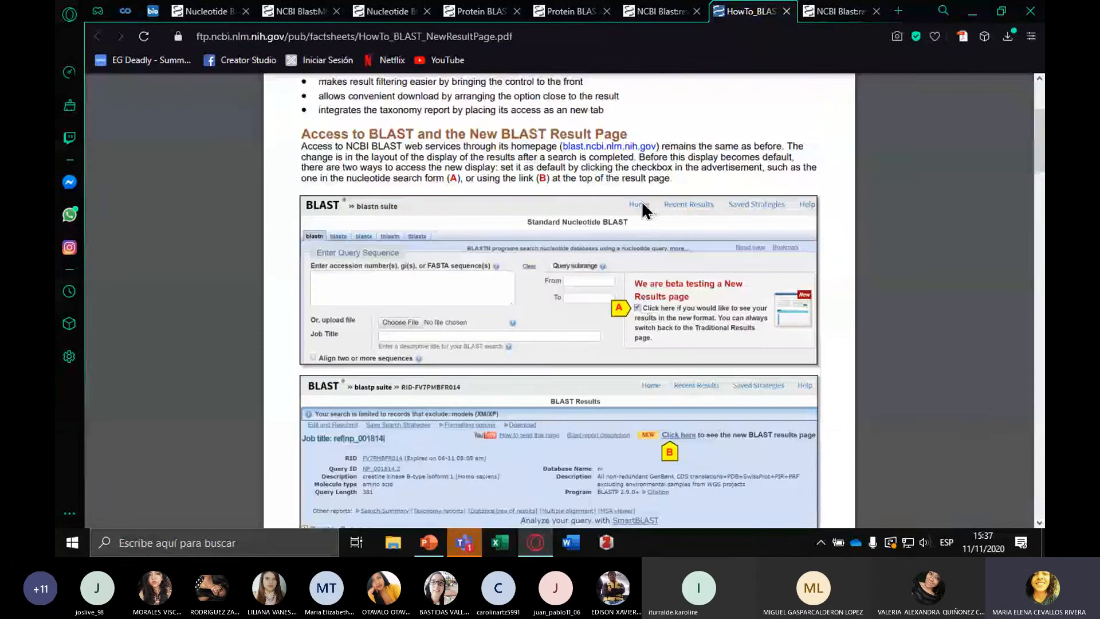
# Examine the guide's pages on accessing the new BLAST results, the Summary section's links and fields, and filtering results
pyautogui.scroll(3, 643, 207)
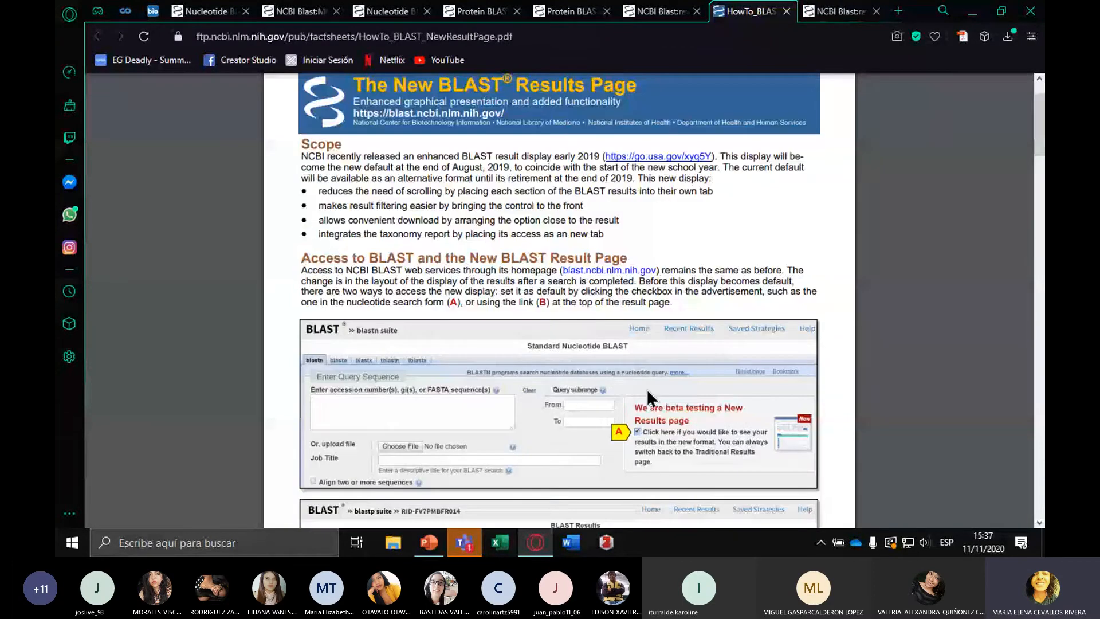
pyautogui.scroll(-5, 775, 378)
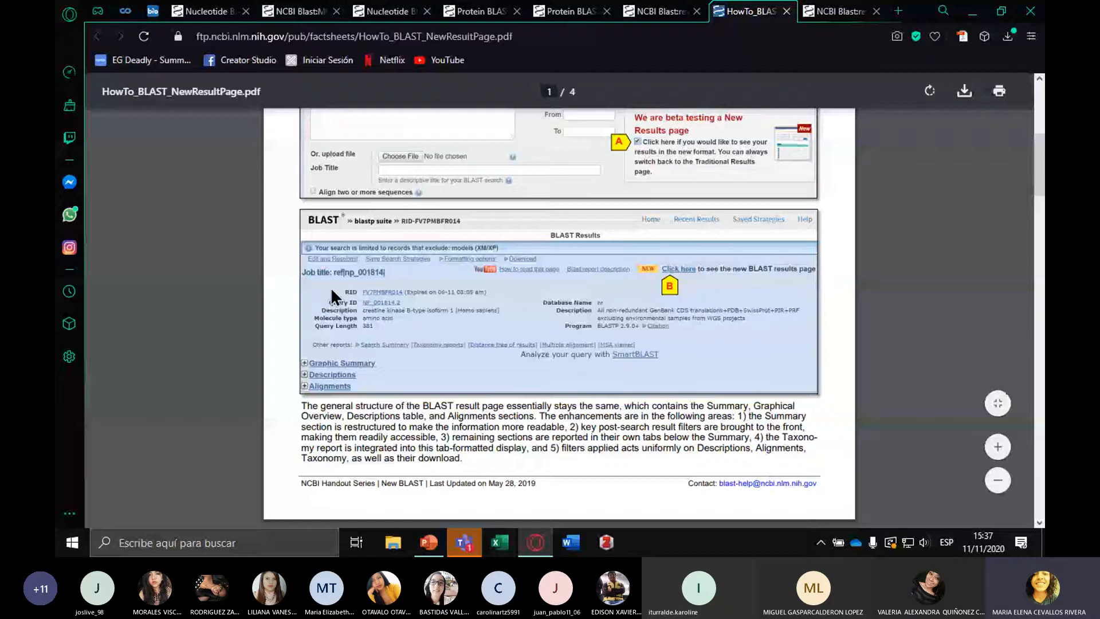
pyautogui.scroll(-5, 331, 287)
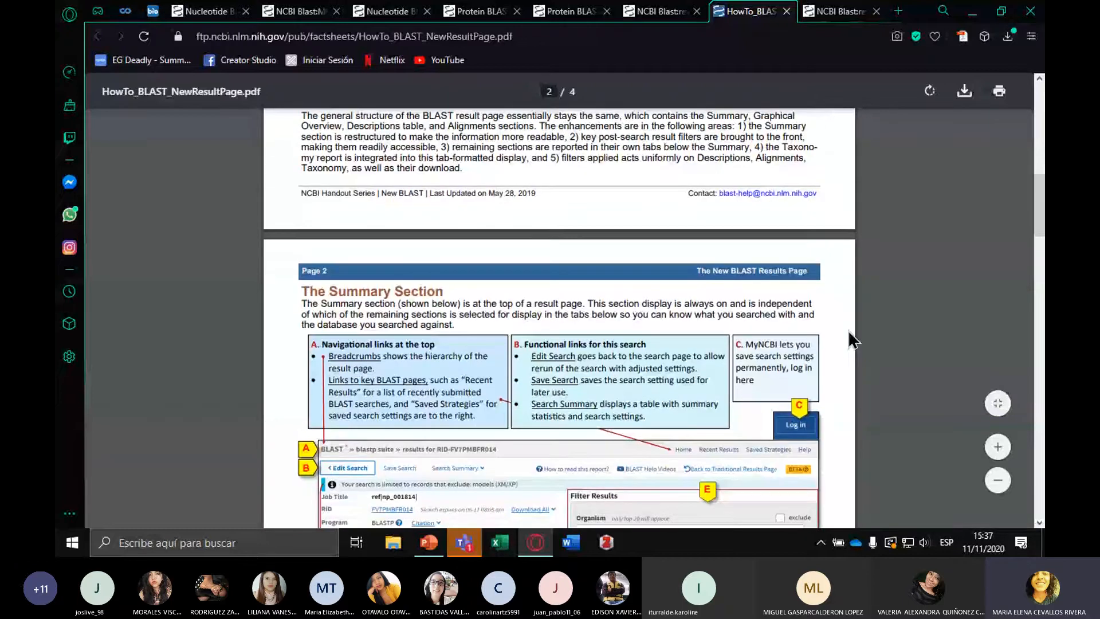
pyautogui.scroll(-1, 847, 330)
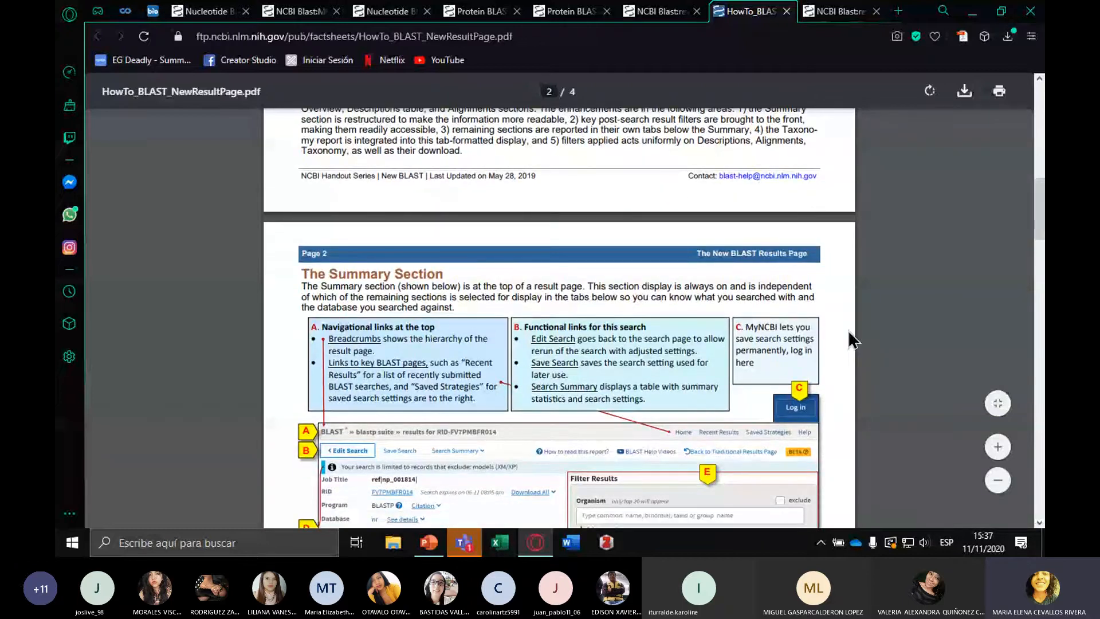
pyautogui.scroll(-5, 848, 331)
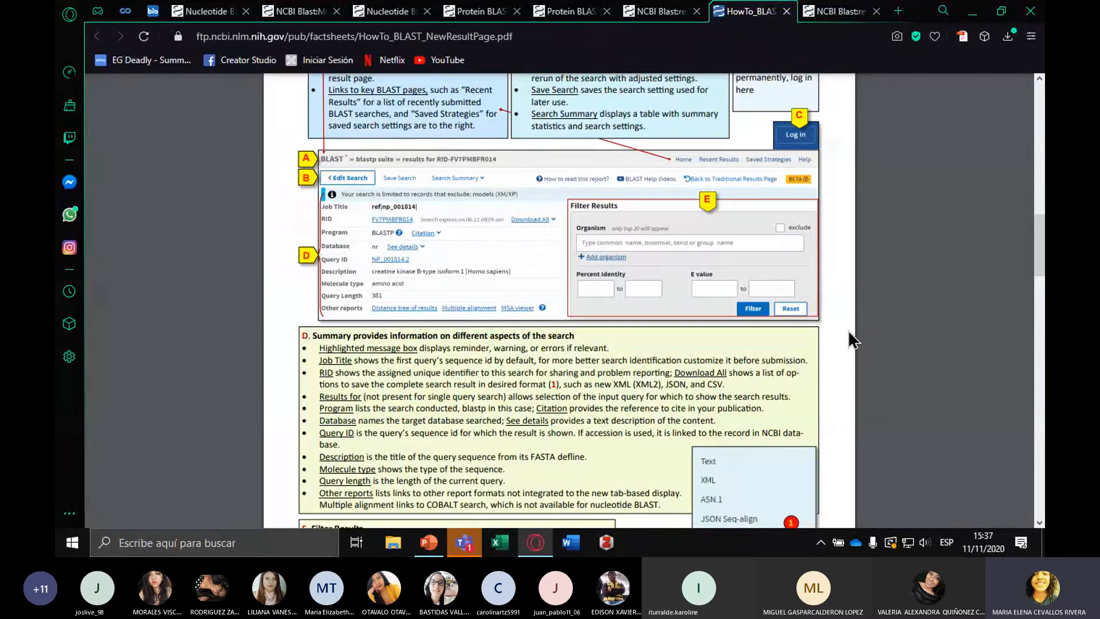
pyautogui.scroll(-5, 848, 331)
pyautogui.scroll(-5, 848, 331)
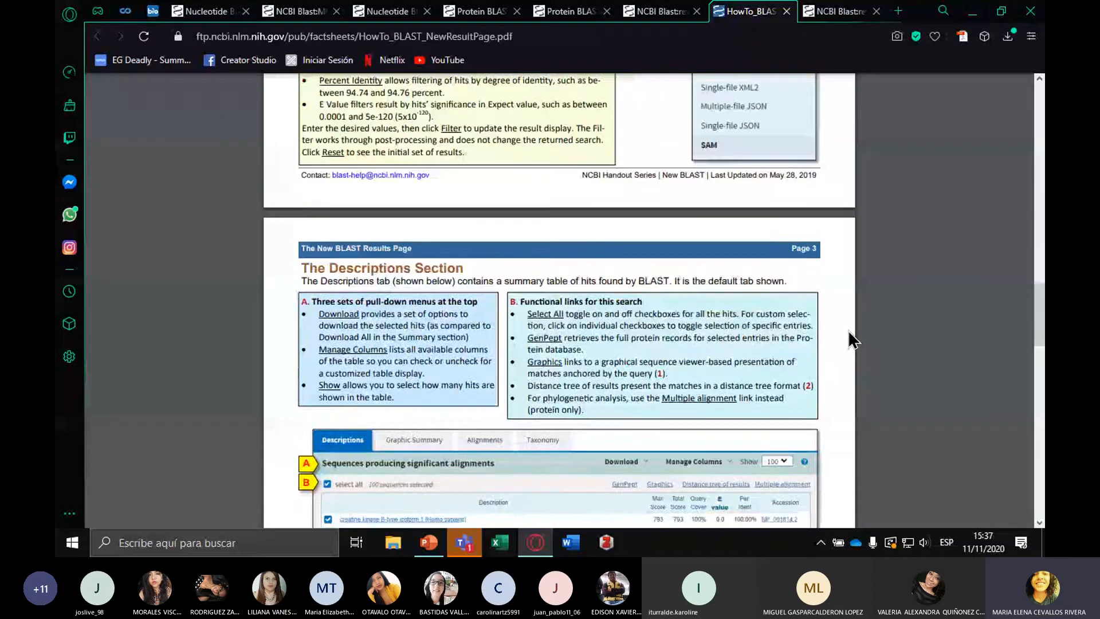
# Skim the guide's Descriptions and Alignments sections through the last page, and return to the beginning of the document
pyautogui.scroll(-5, 849, 338)
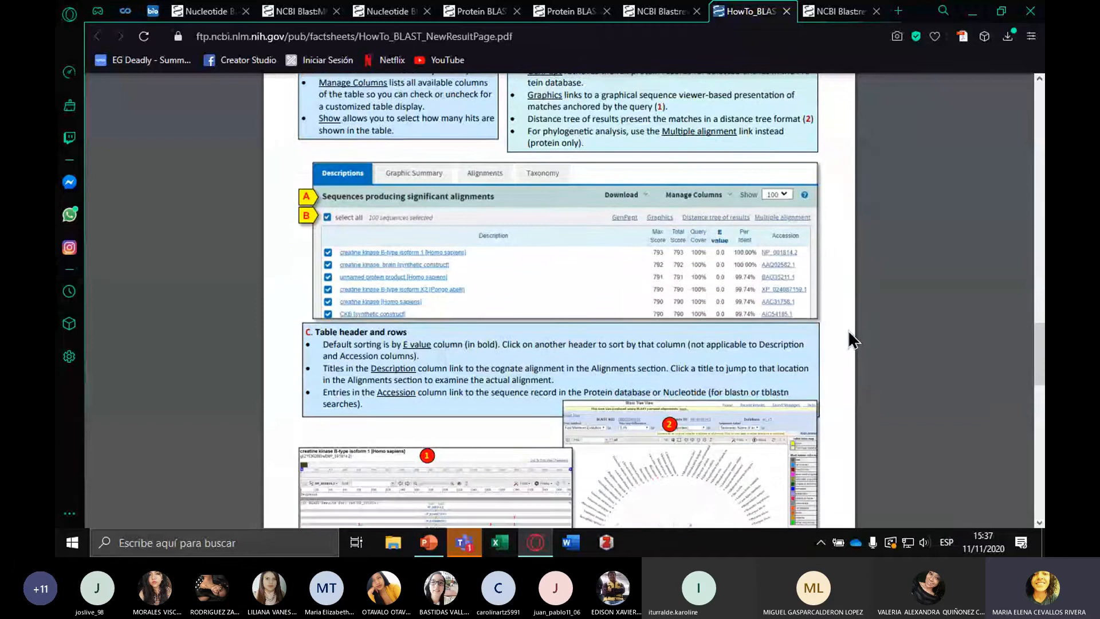
pyautogui.scroll(-2, 852, 339)
pyautogui.scroll(-2, 852, 339)
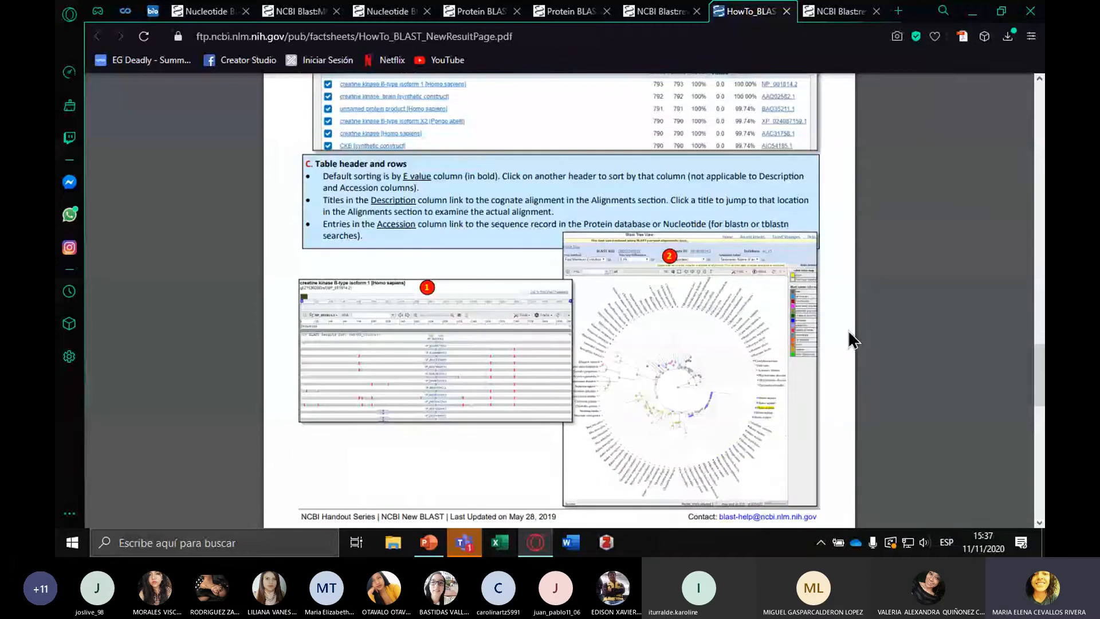
pyautogui.scroll(-1, 853, 339)
pyautogui.scroll(-3, 852, 339)
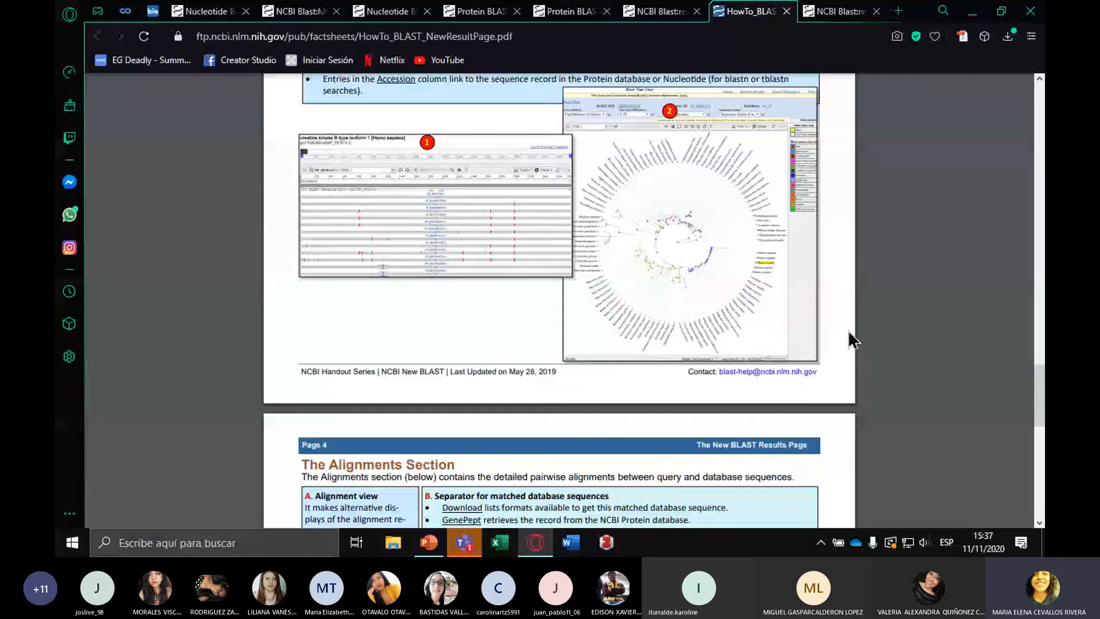
pyautogui.scroll(-18, 852, 339)
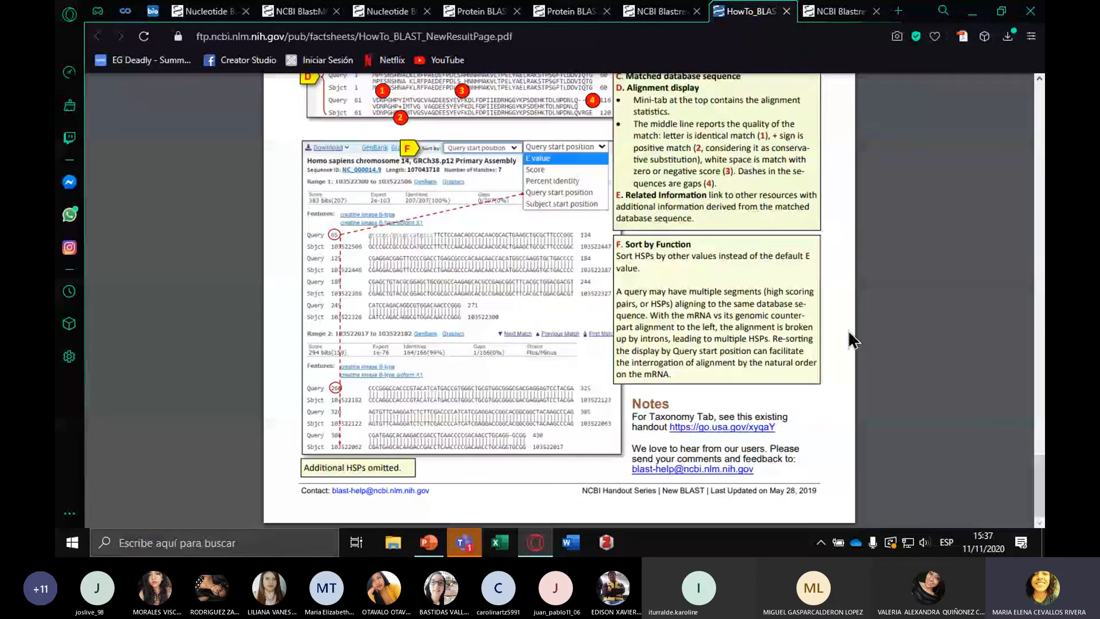
pyautogui.scroll(17, 849, 331)
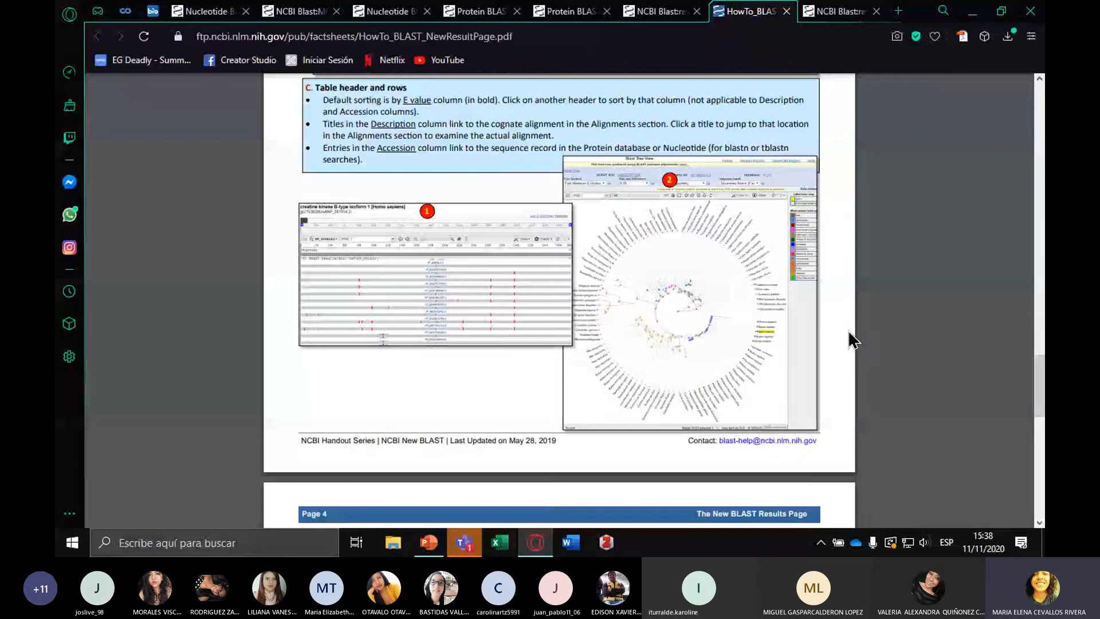
pyautogui.scroll(20, 853, 339)
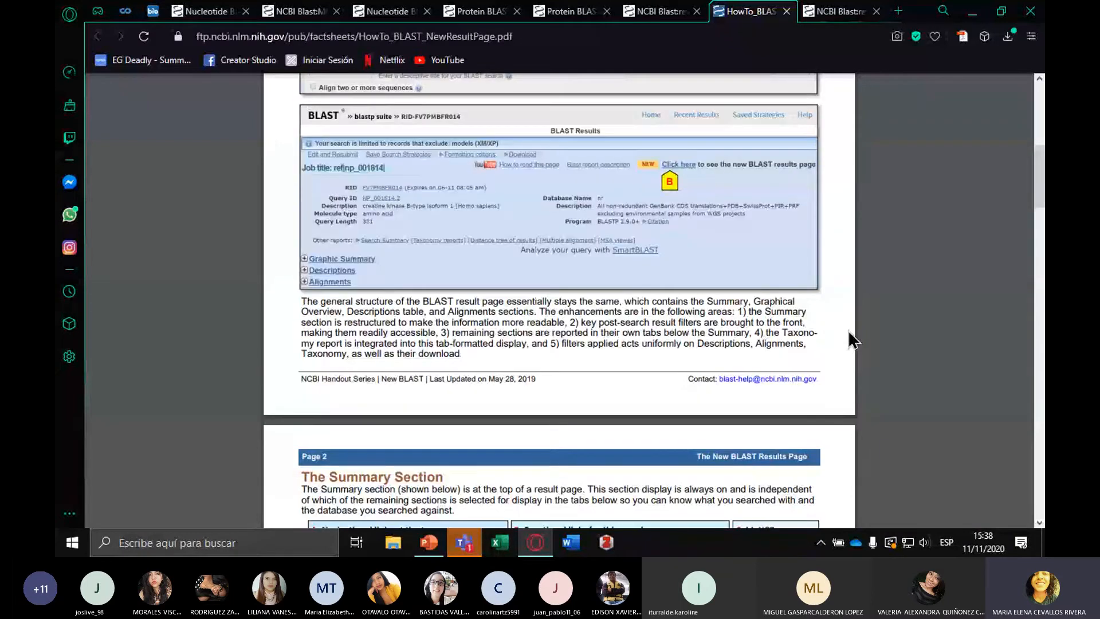
pyautogui.scroll(14, 852, 339)
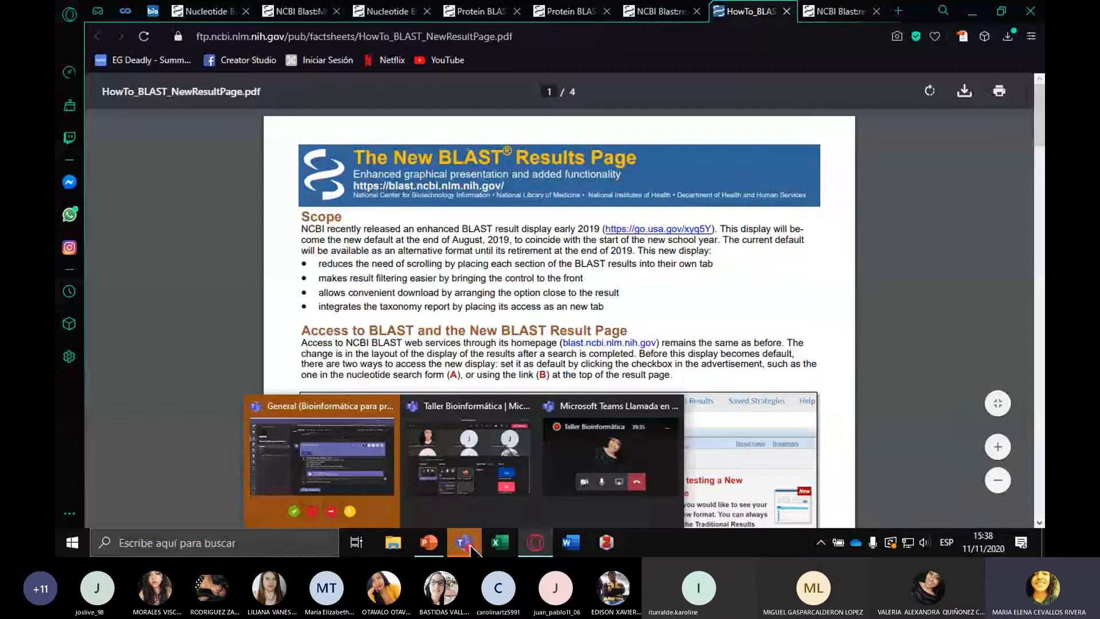
pyautogui.moveTo(436, 549)
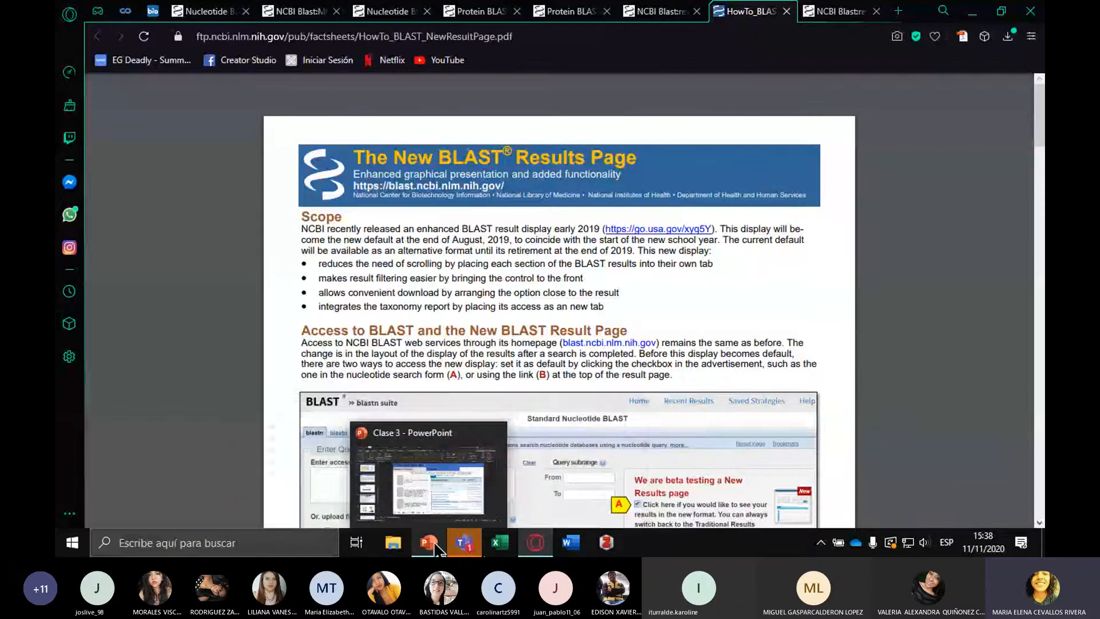